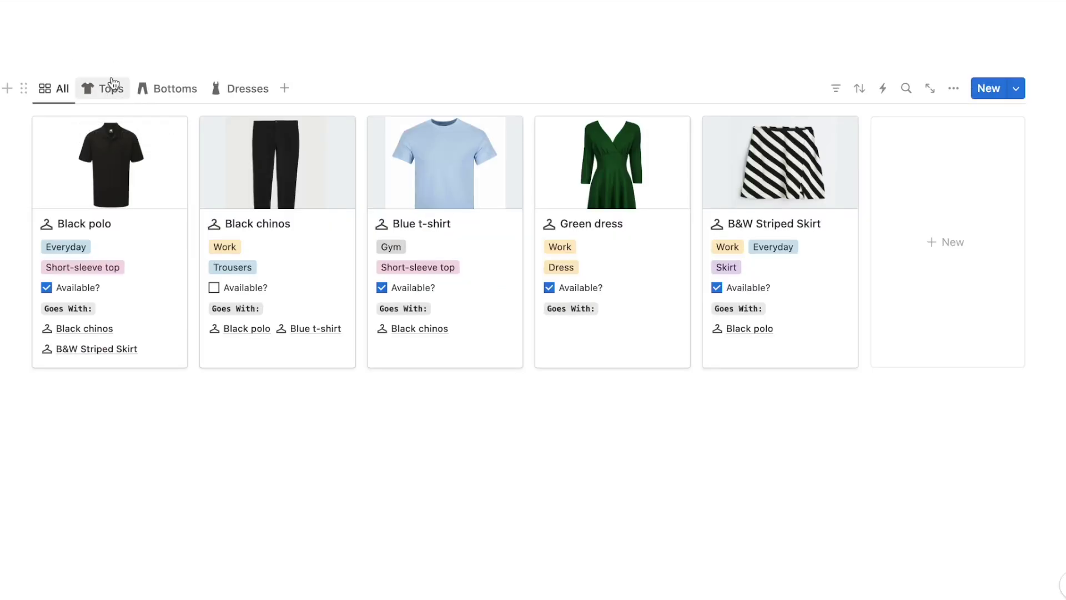
Step: Look through the Tops and Dresses views of the finished wardrobe gallery, returning to the All view
left_click(112, 93)
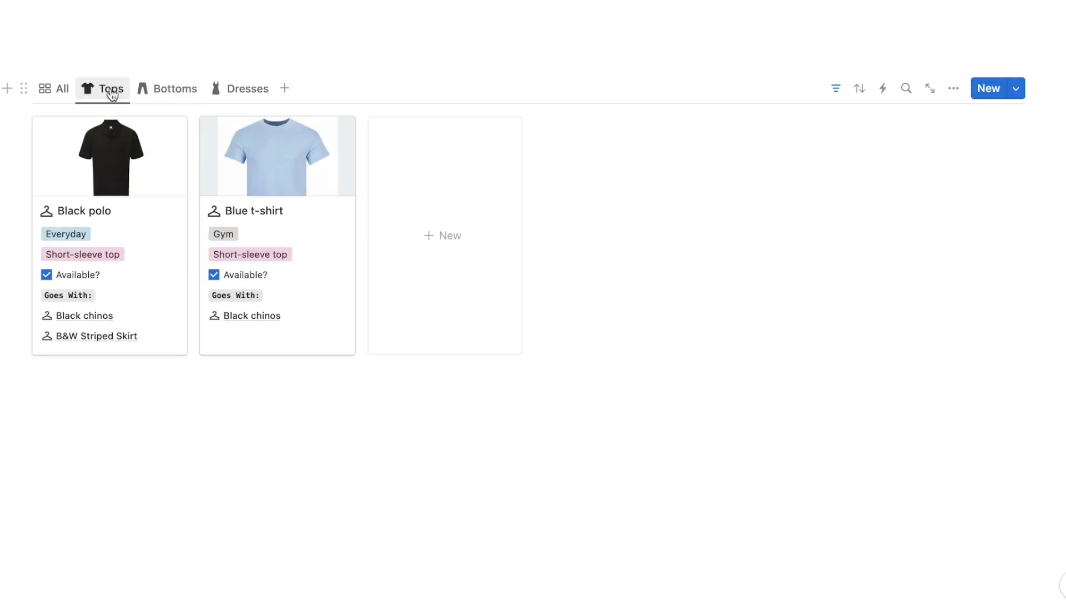
left_click(242, 91)
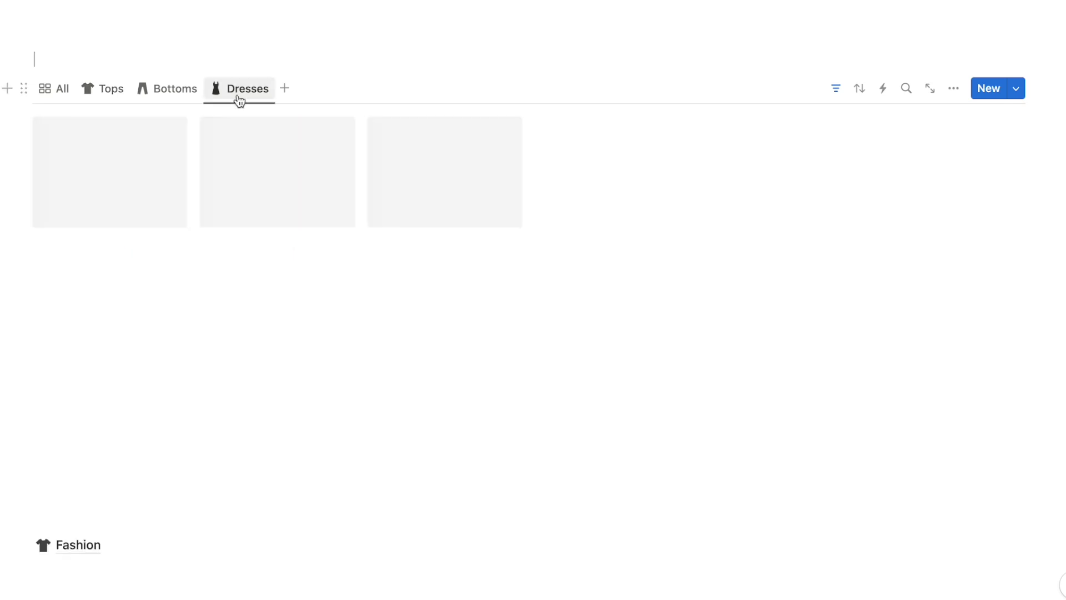
left_click(58, 92)
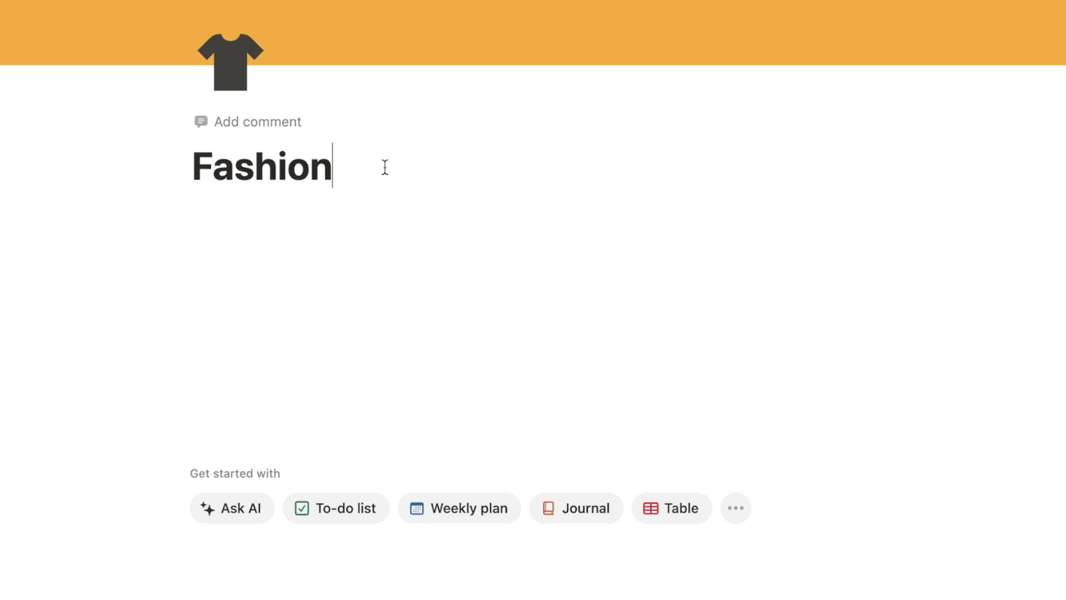
Step: Insert a new inline database beneath the Fashion page title
left_click(385, 167)
key("Return")
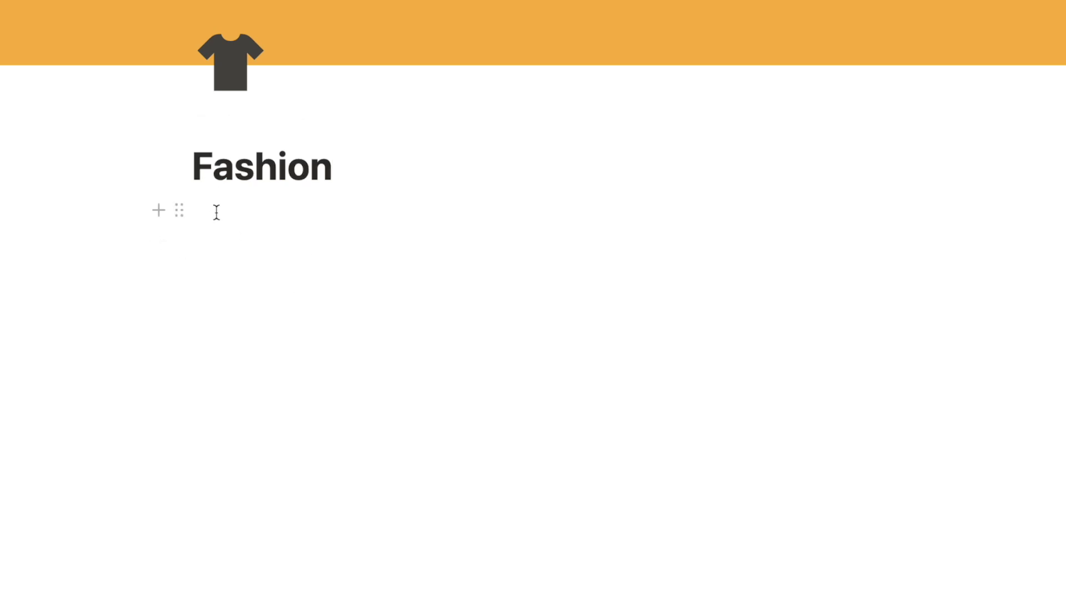
type("/data")
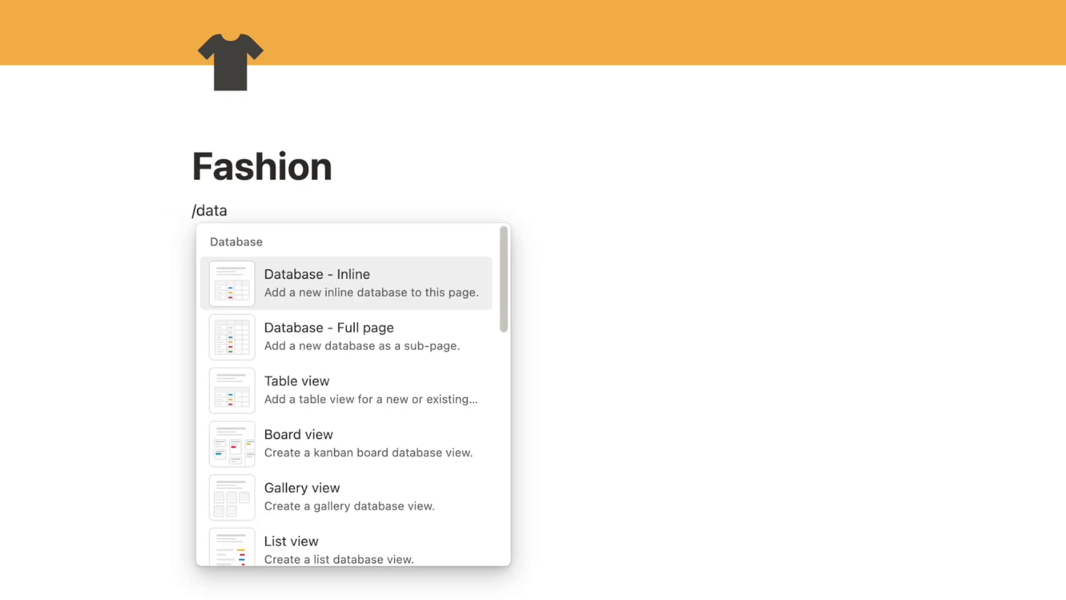
mouse_move(274, 295)
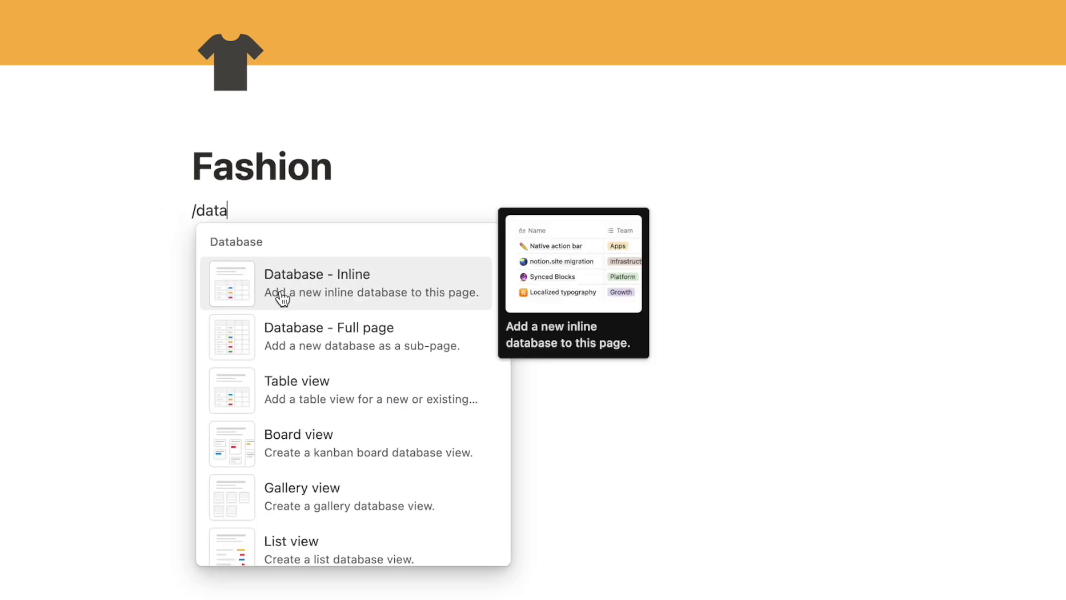
left_click(317, 289)
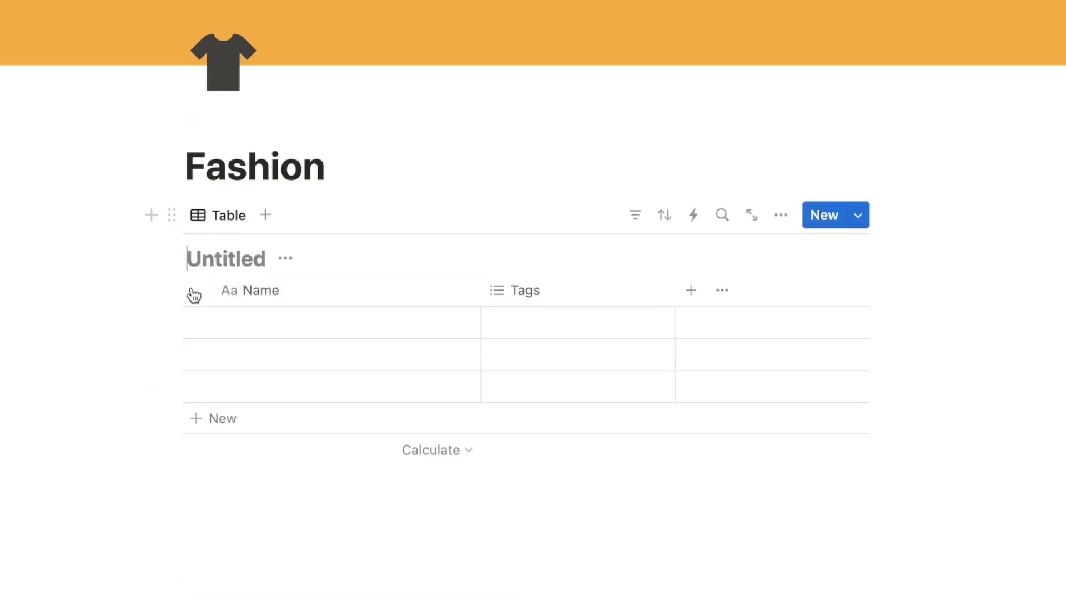
Step: Name the inline database Fashion and hide its title
left_click(266, 247)
type("Fashion")
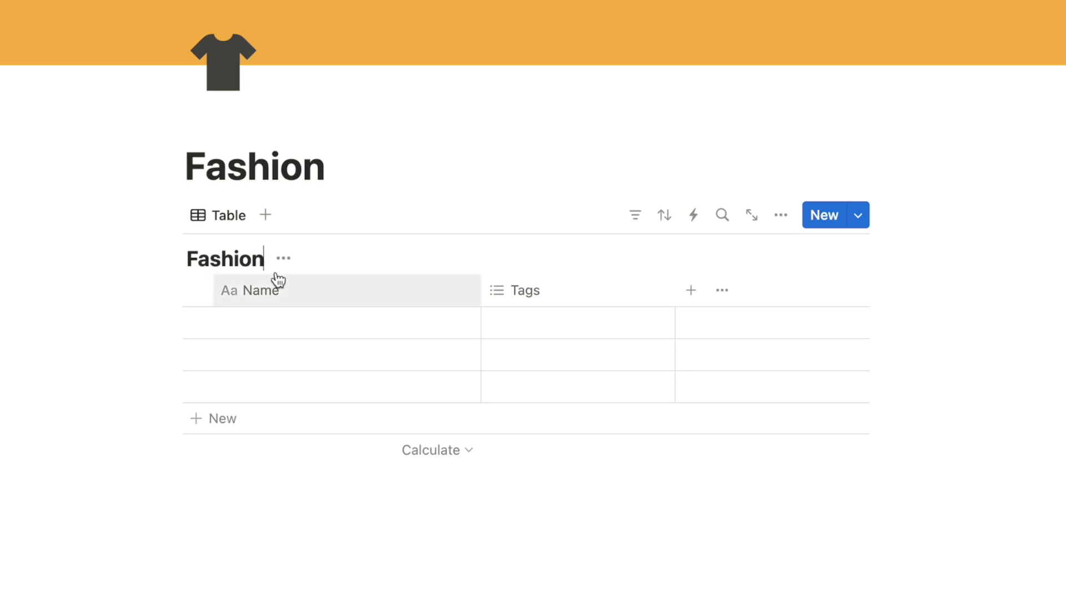
left_click(285, 260)
left_click(287, 366)
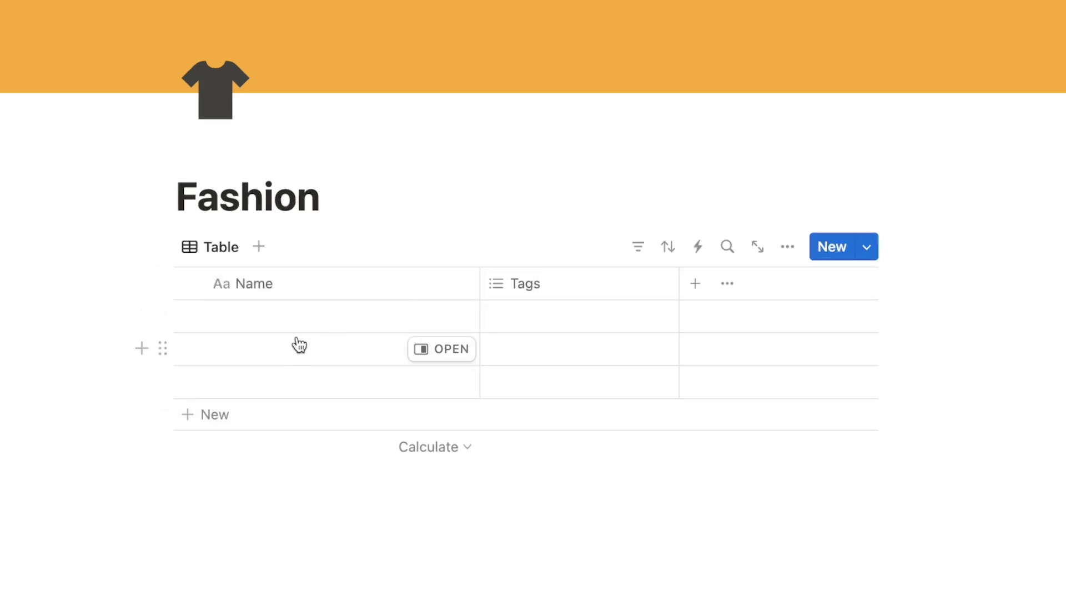
Step: Enter the items Black polo, Black chinos, Green dress and Blue t shirt in the Name column and narrow that column
left_click(271, 315)
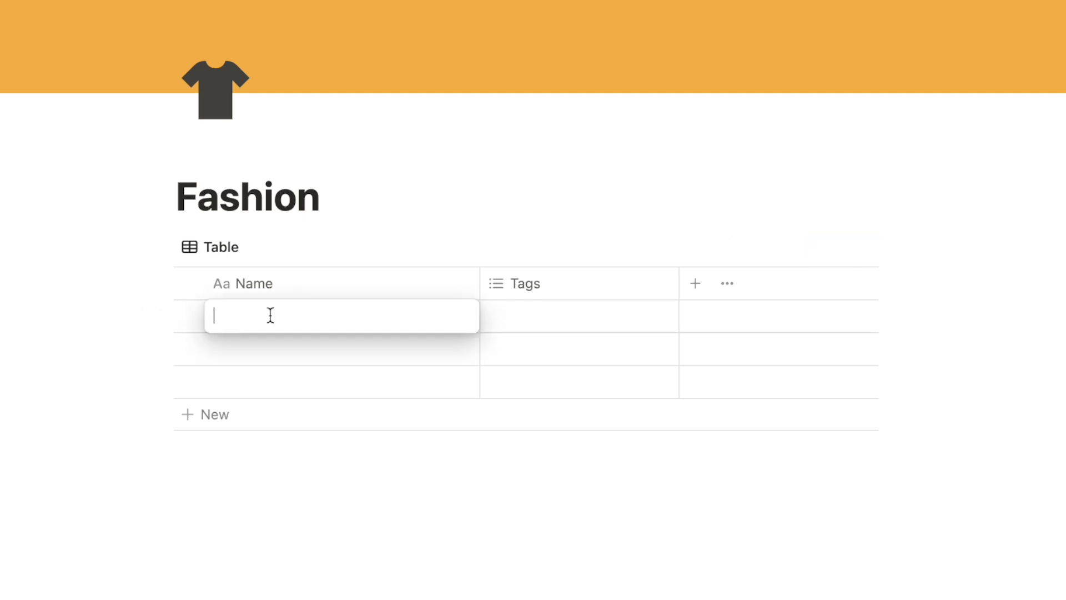
type("Black polo")
key("Return")
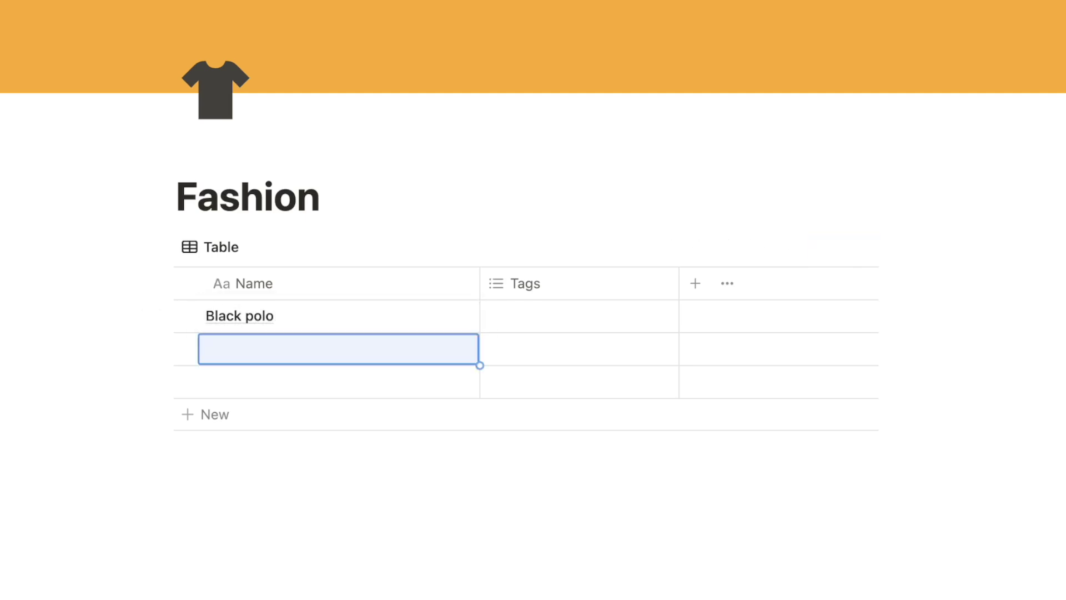
type("Black chinos")
key("Return")
type("Green dress")
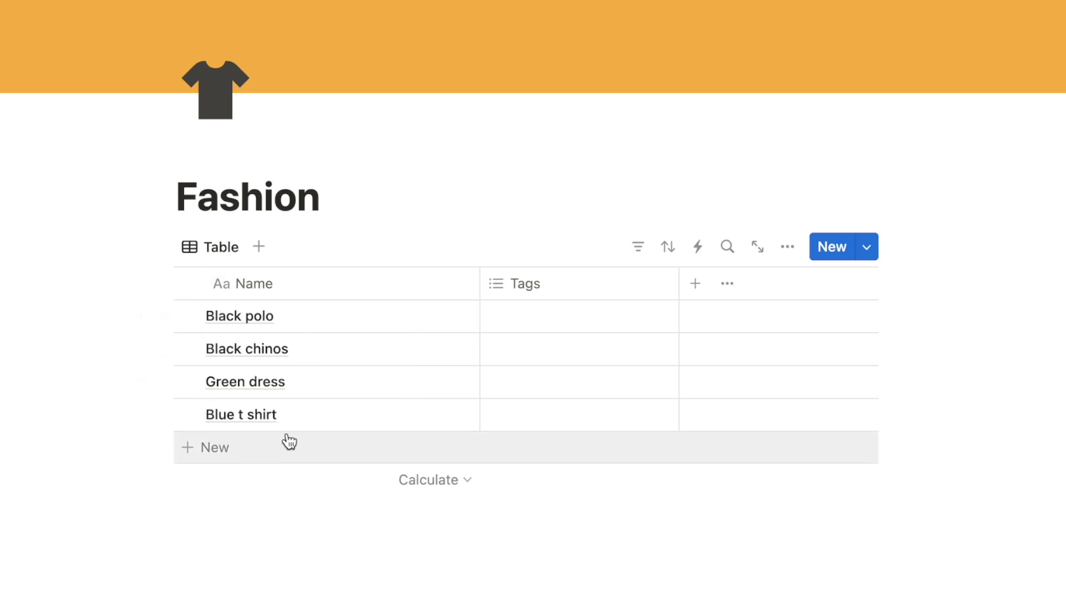
left_click_drag(480, 315, 331, 317)
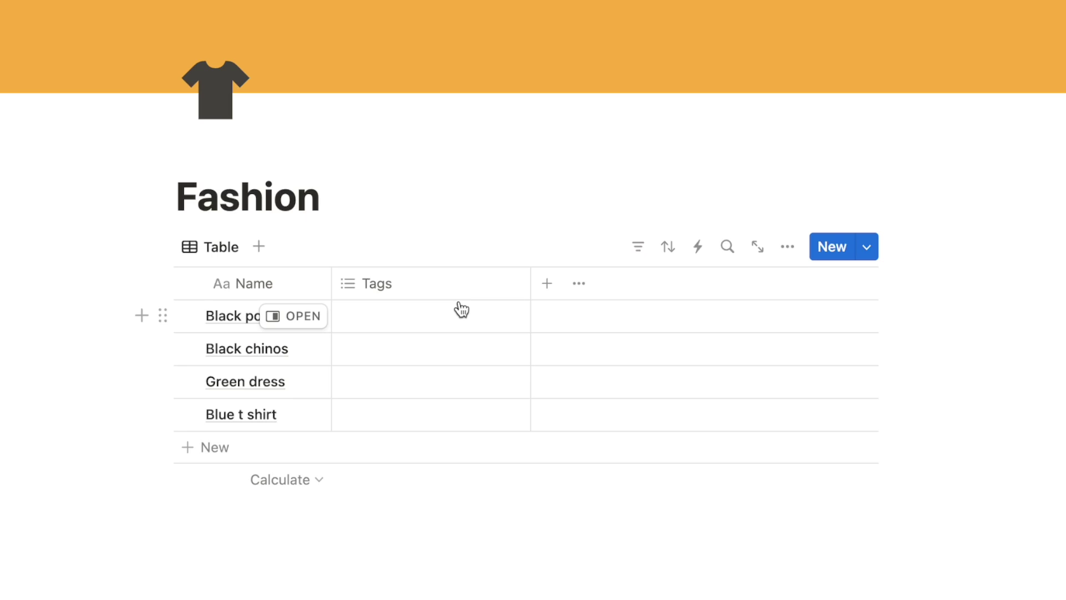
Step: Add the options Everyday, Work, Gym and Home to the Tags property
left_click(423, 298)
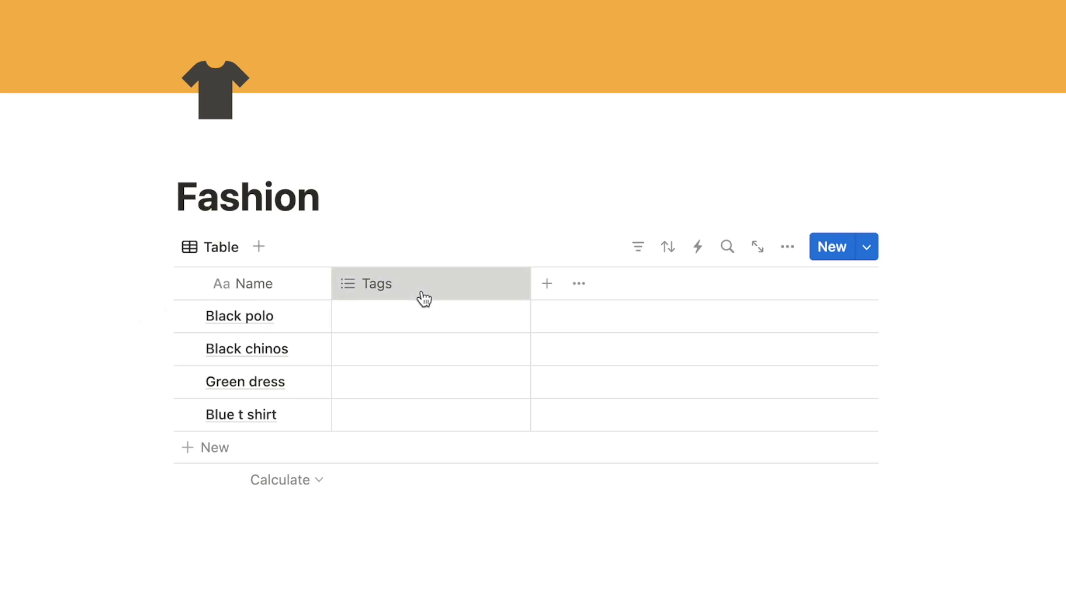
left_click(424, 72)
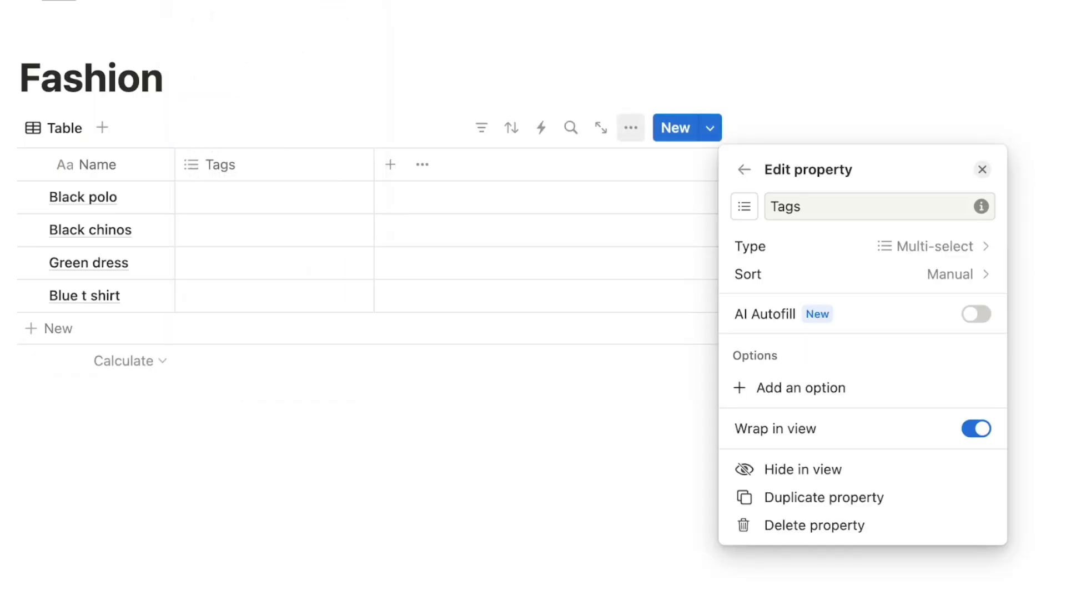
left_click(813, 388)
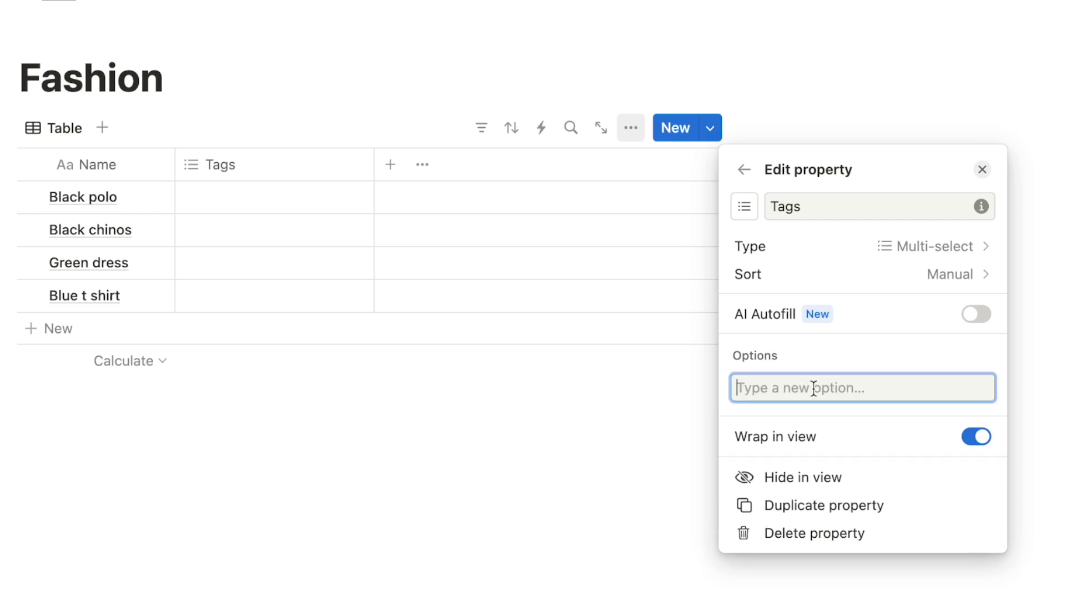
type("Eev")
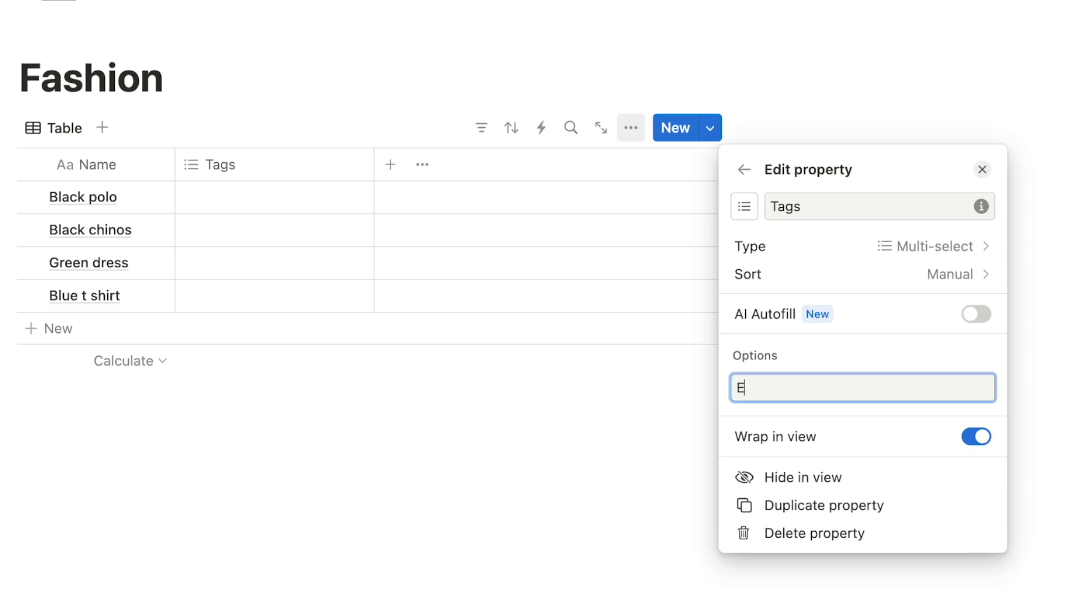
key("Return")
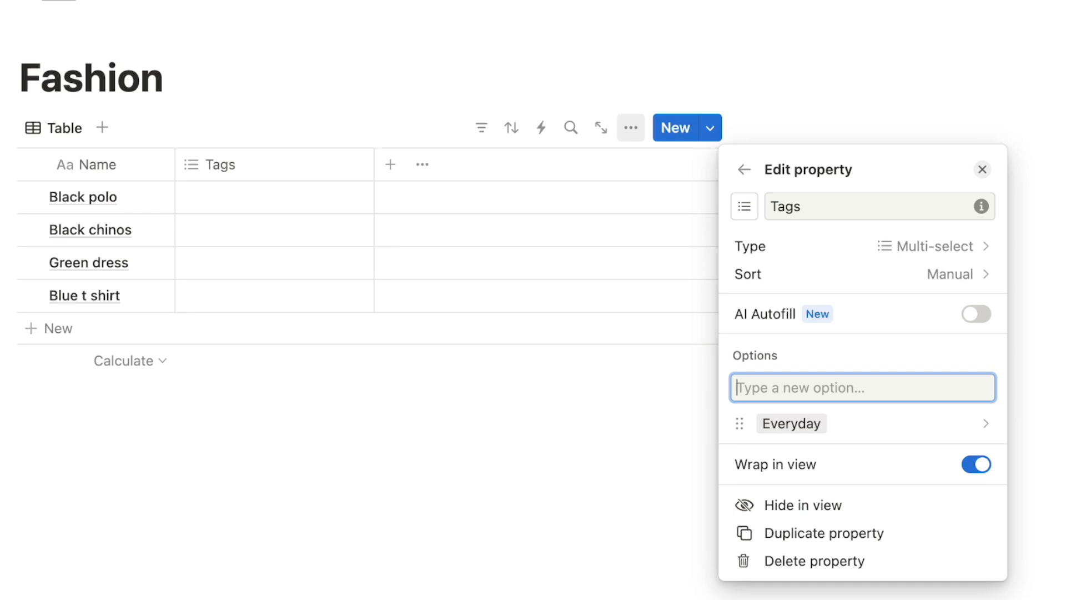
type("Work")
key("Return")
type("Gy")
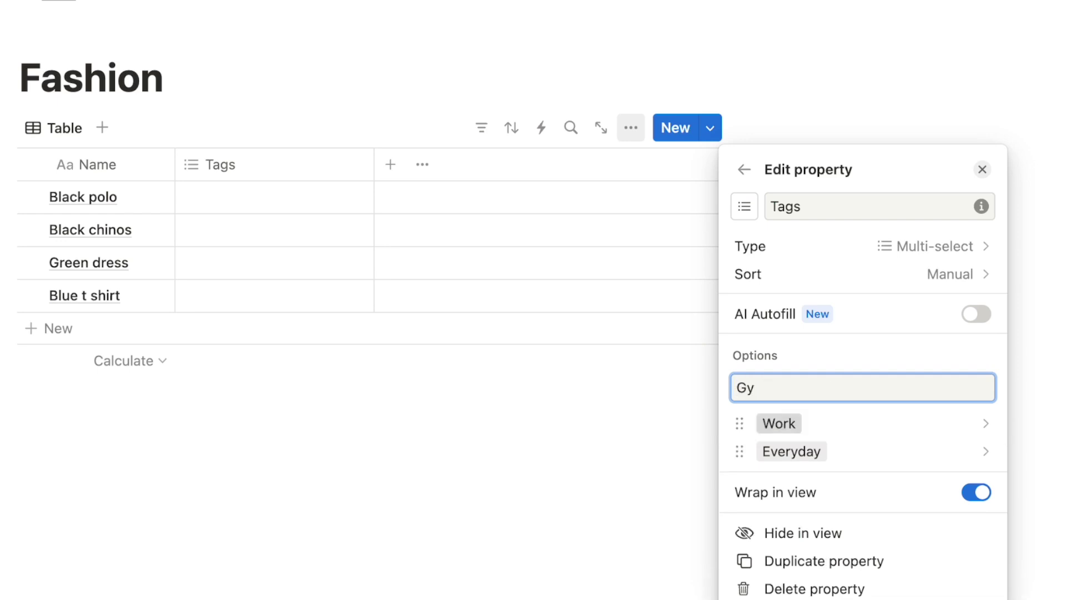
type("m")
key("Return")
type("Home")
key("Return")
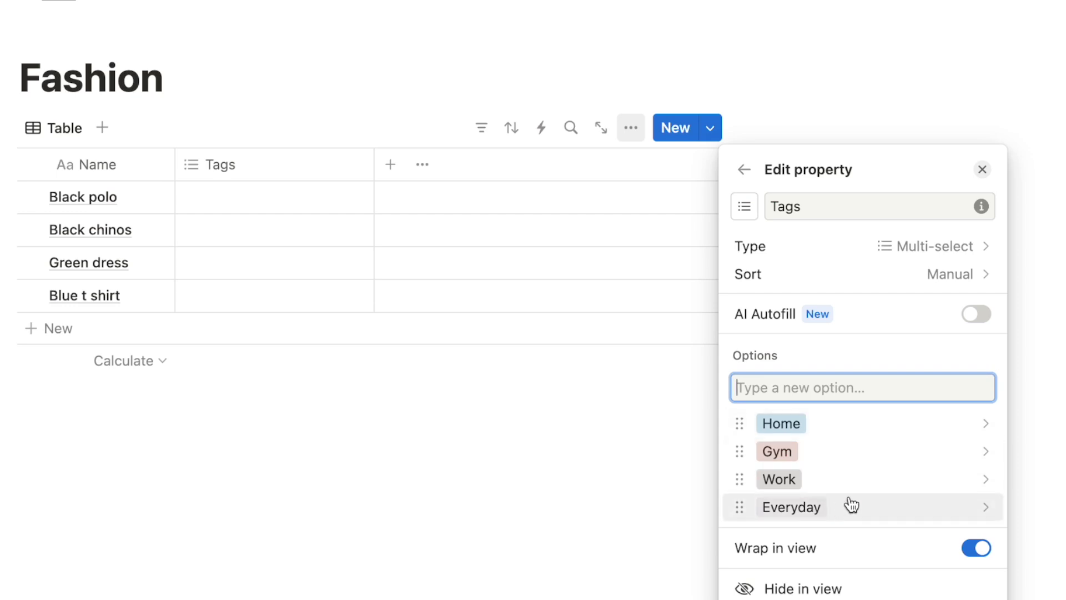
Step: Colour the Gym tag green, the Work tag red and the Everyday tag yellow, and close the property settings
left_click(784, 452)
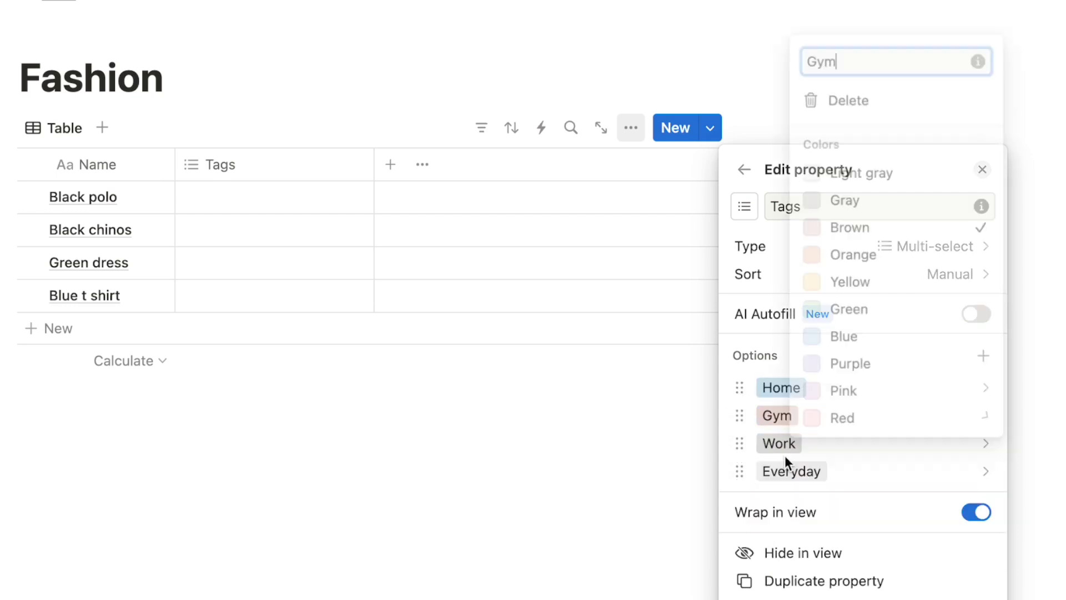
left_click(869, 314)
left_click(778, 442)
left_click(780, 442)
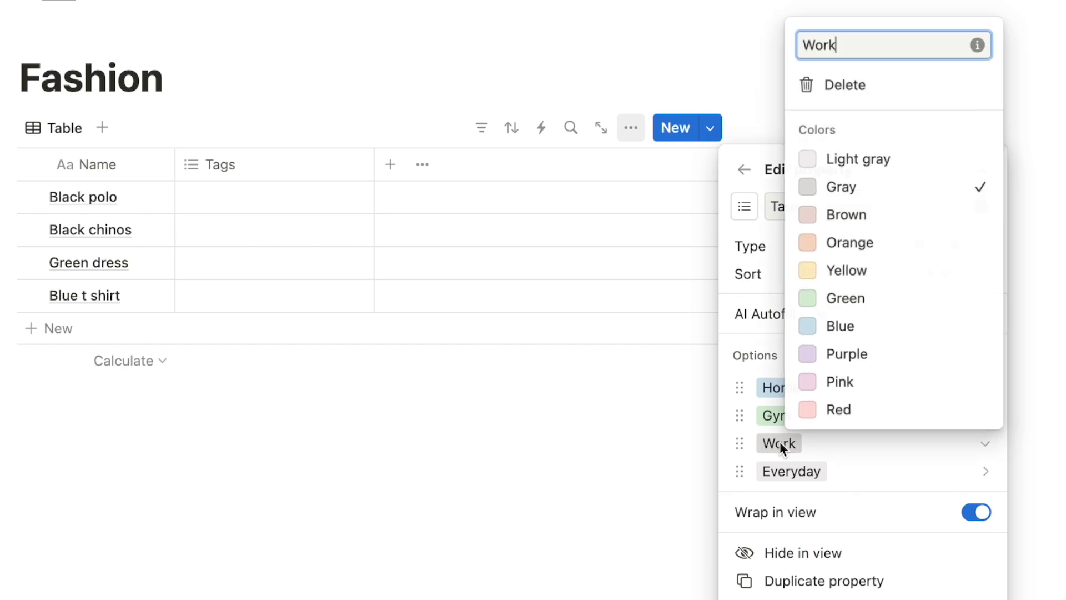
left_click(802, 419)
left_click(791, 469)
left_click(786, 473)
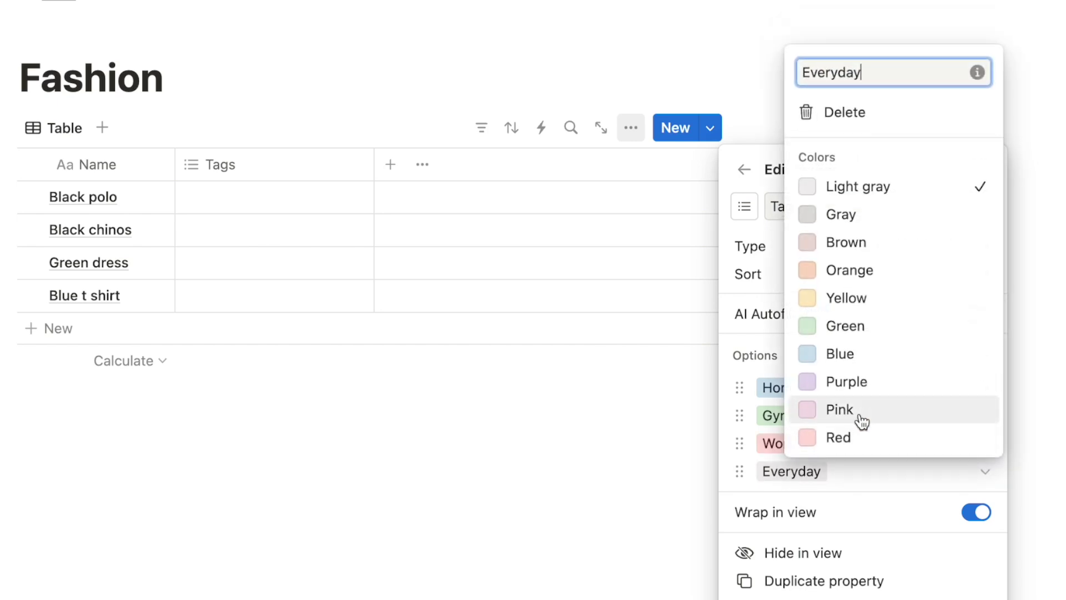
left_click(847, 298)
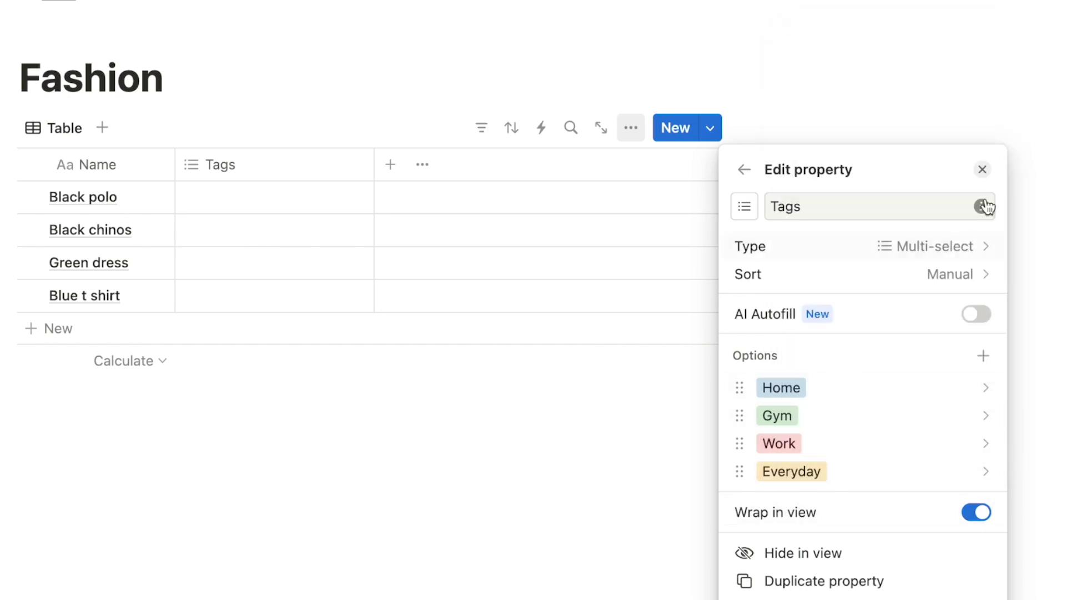
left_click(983, 169)
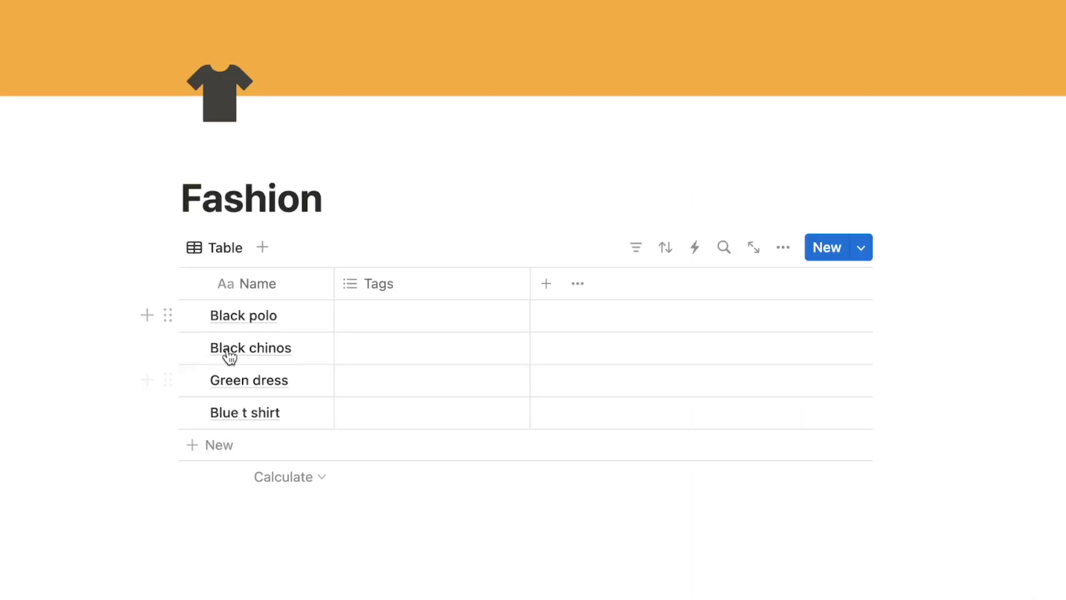
Step: Tag Black polo Everyday and Home, Black chinos Work and Everyday, Green dress Work, and Blue t shirt Everyday and Work
left_click(394, 325)
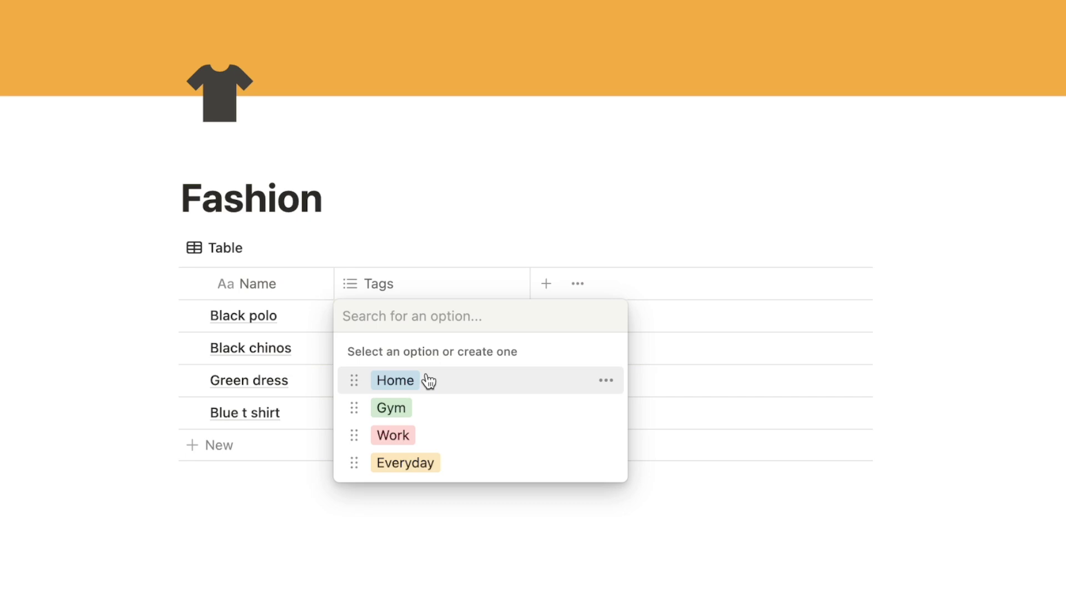
left_click(422, 470)
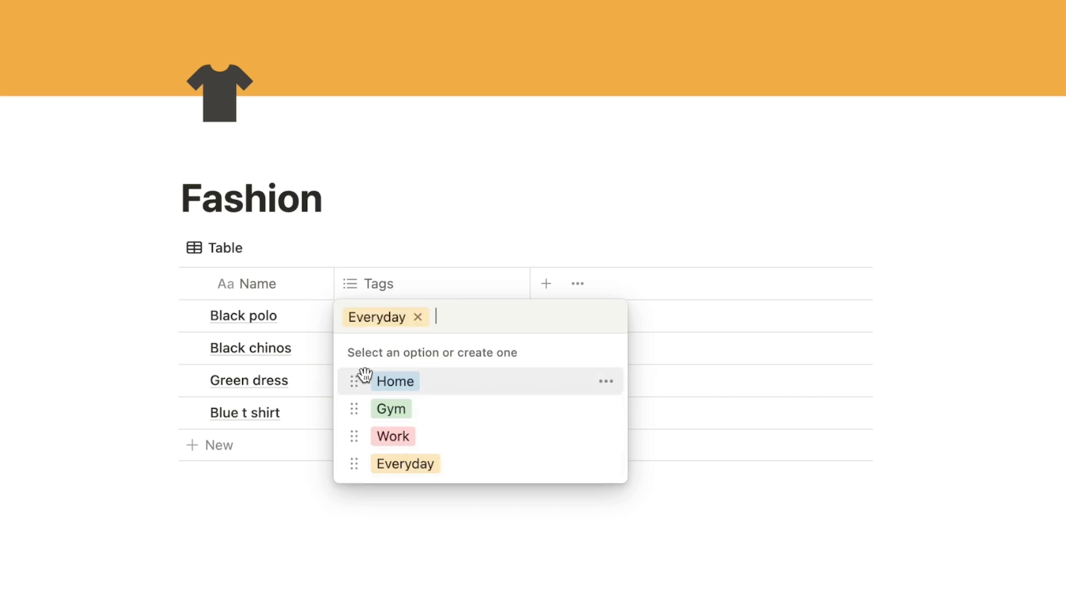
left_click(418, 388)
left_click(396, 472)
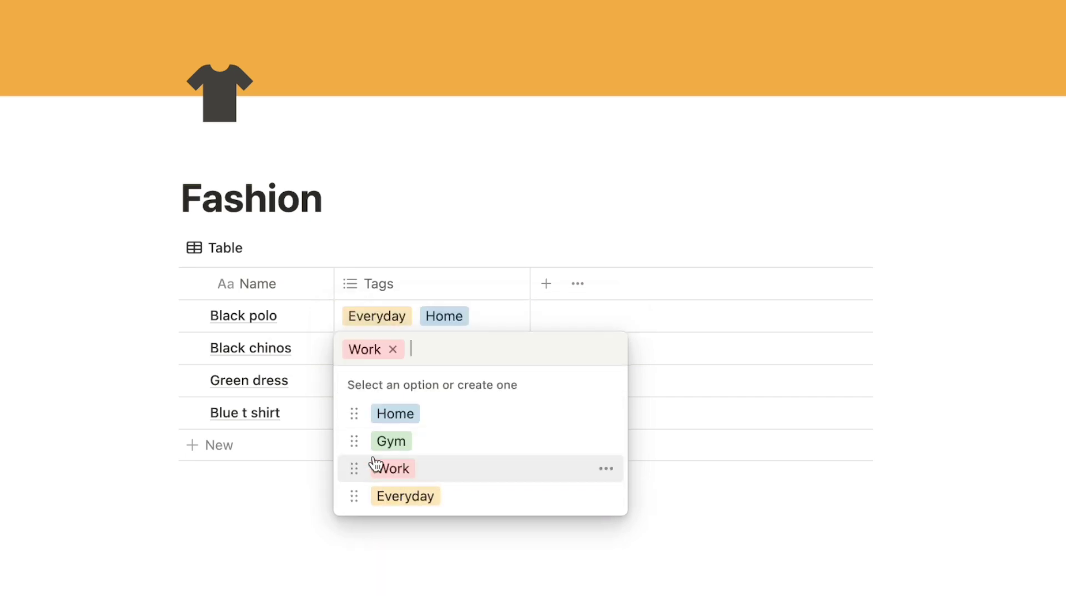
key("Escape")
left_click(344, 389)
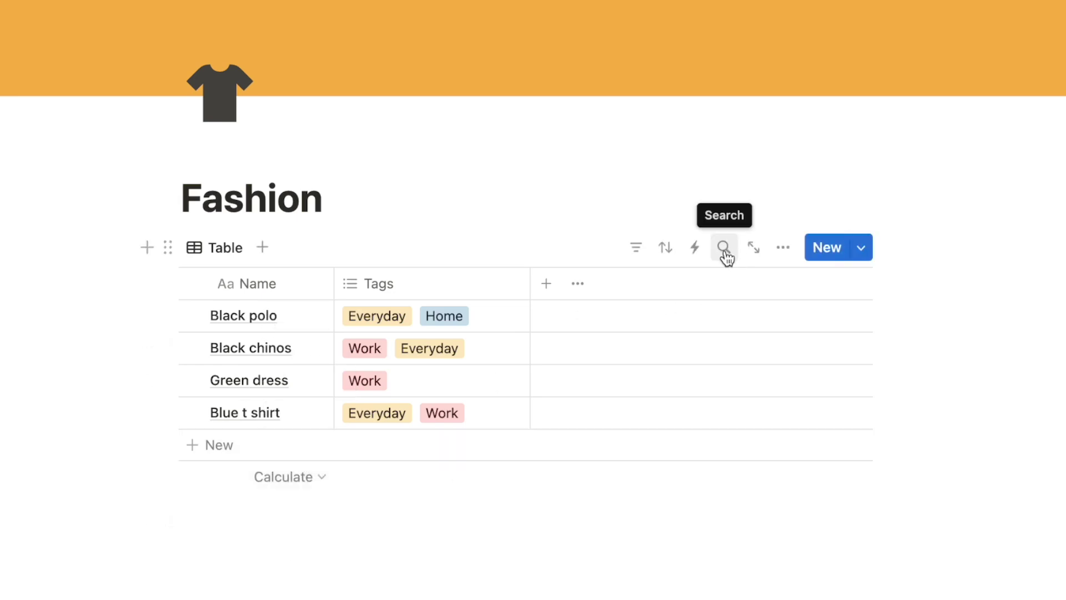
Step: Search the database for "work" and clear the search
left_click(724, 249)
type("work")
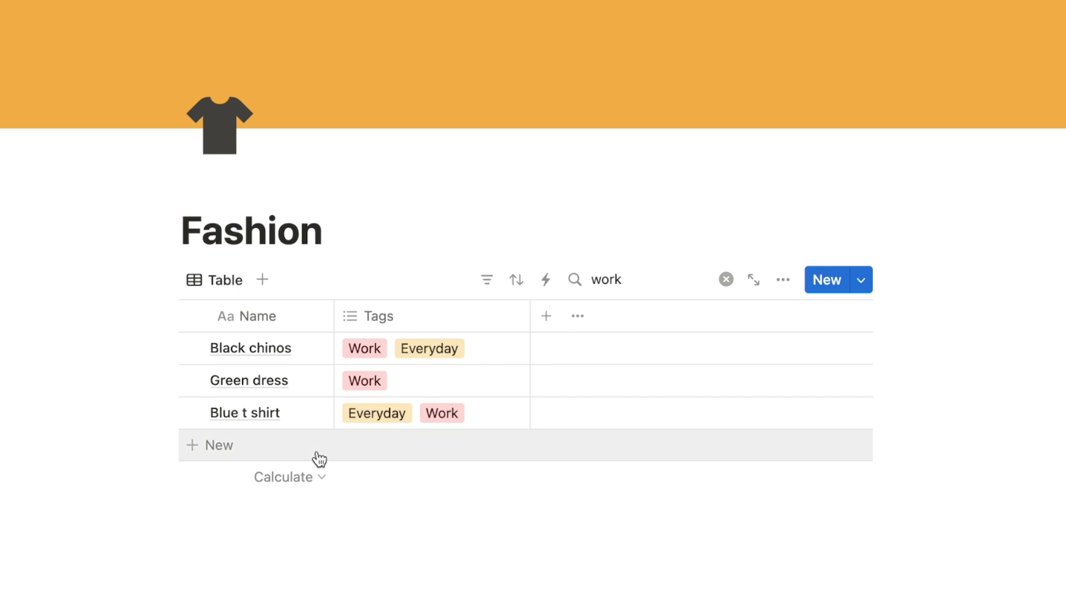
left_click(726, 279)
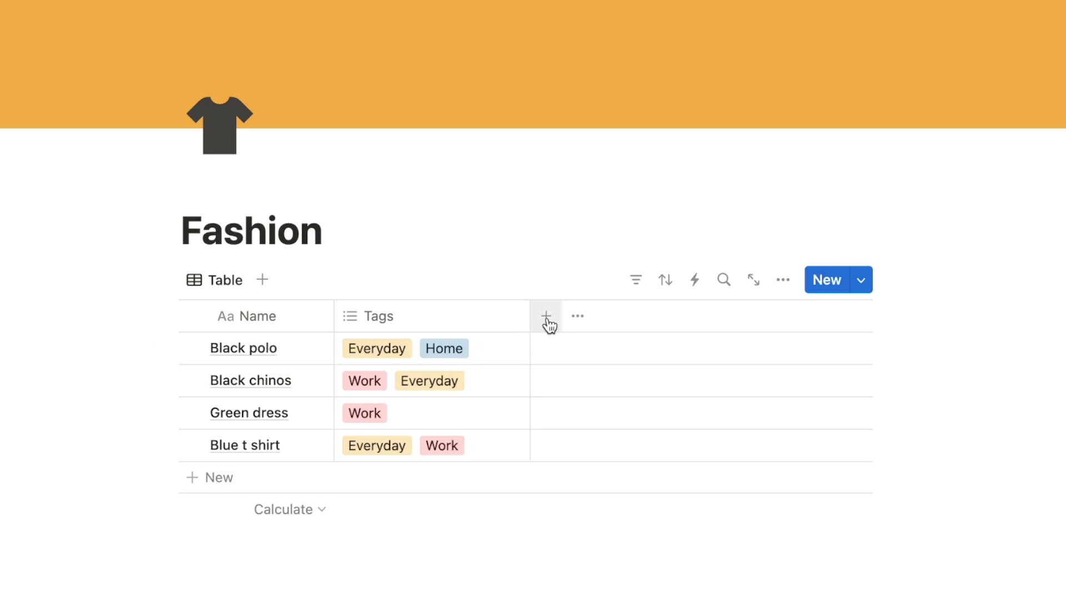
Step: Add a multi-select property named Type to the Fashion database
left_click(546, 316)
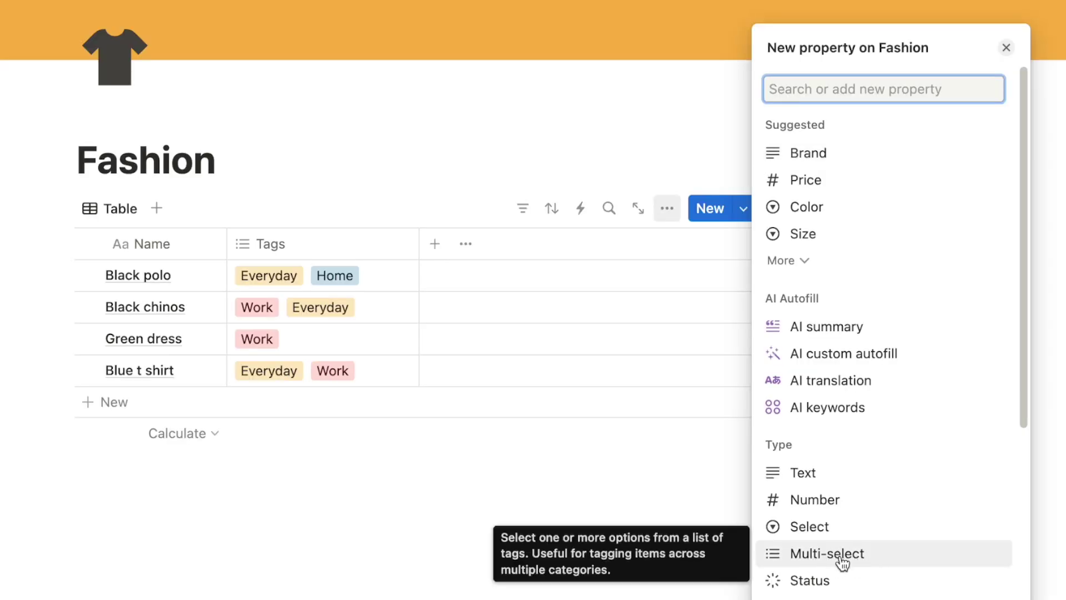
left_click(884, 562)
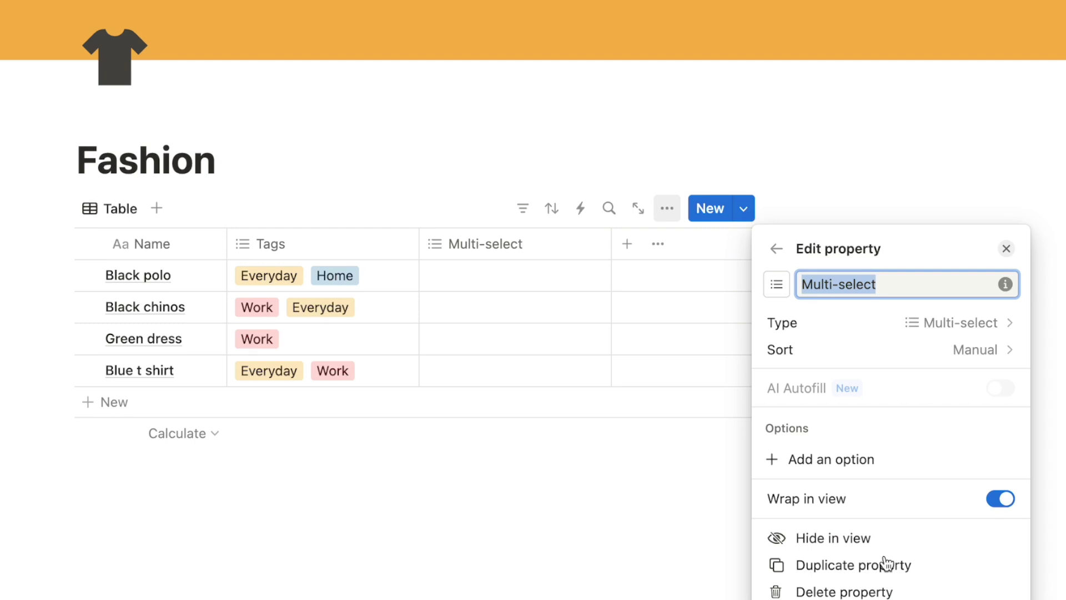
type("Type")
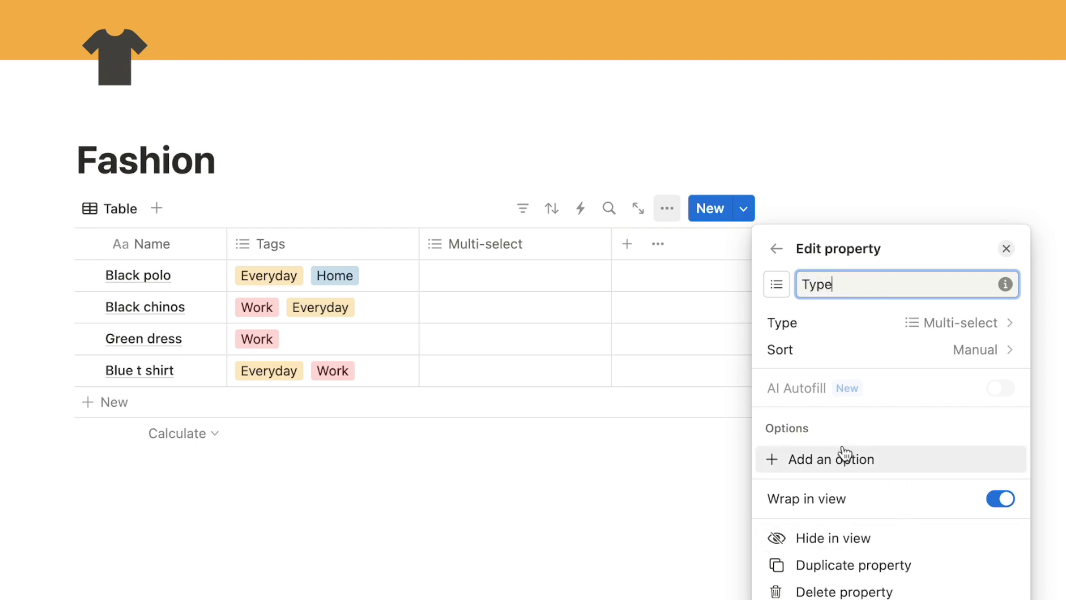
Step: Add the options Dress, Skirt and Shorts to the Type property
left_click(791, 464)
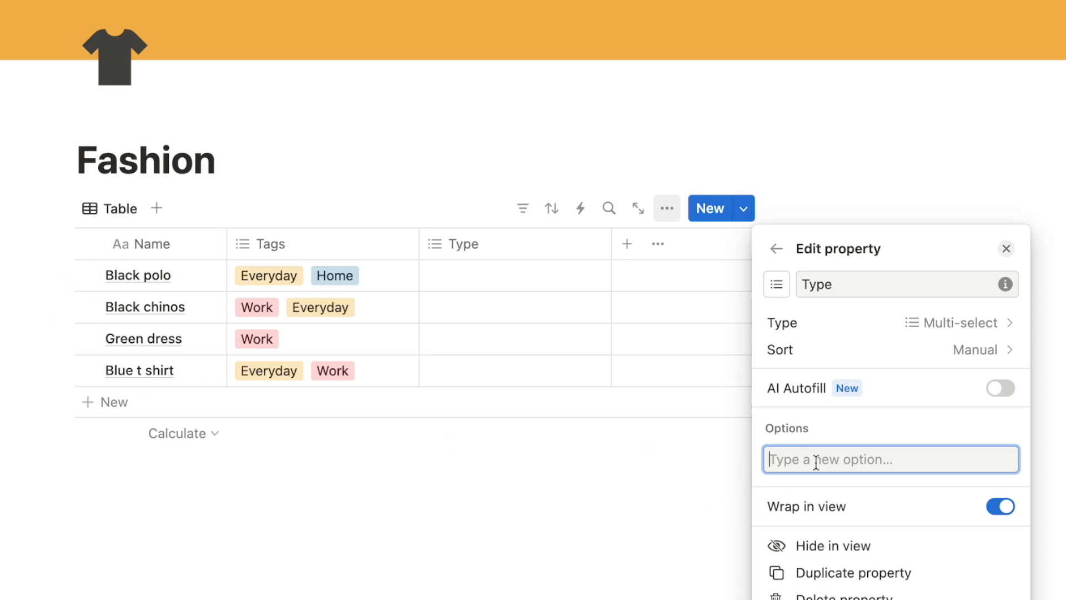
type("Dress")
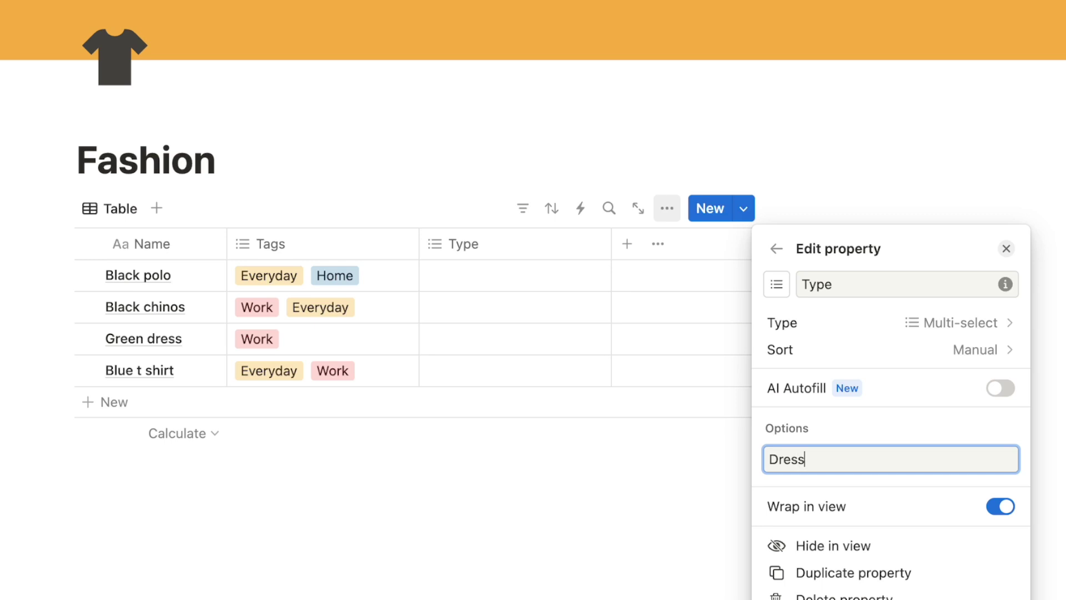
key("Return")
type("Skirt")
key("Return")
type("Shorts")
key("Return")
Step: Add the options Long-sleeved top, Short-sleeved top and Trousers to the Type property
type("Top")
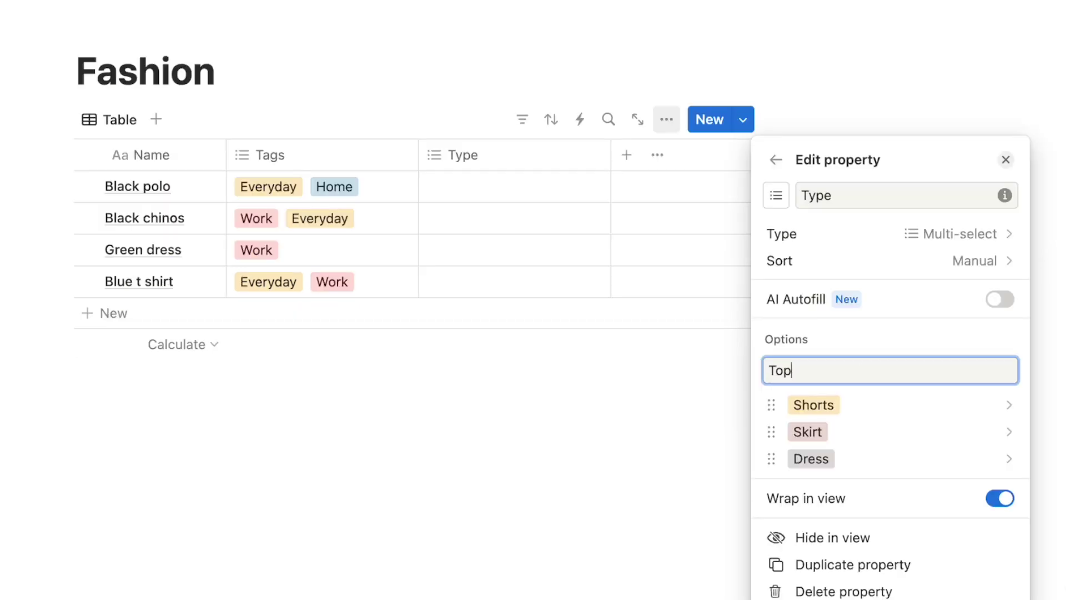
type("Long-sleeved t")
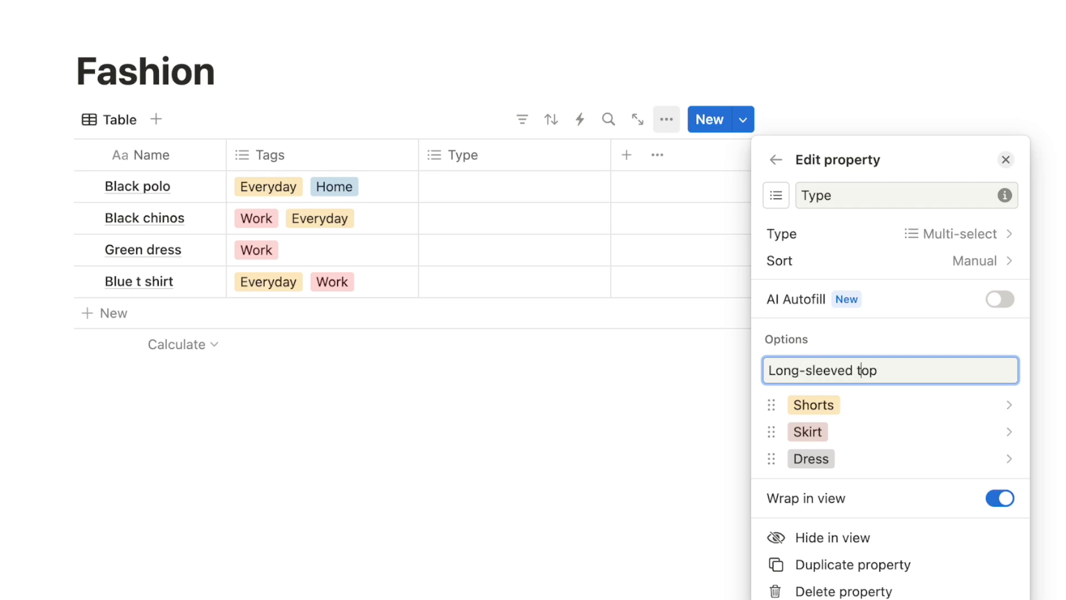
key("Return")
type("Short-sleeved top")
key("Return")
type("Trousers")
key("Return")
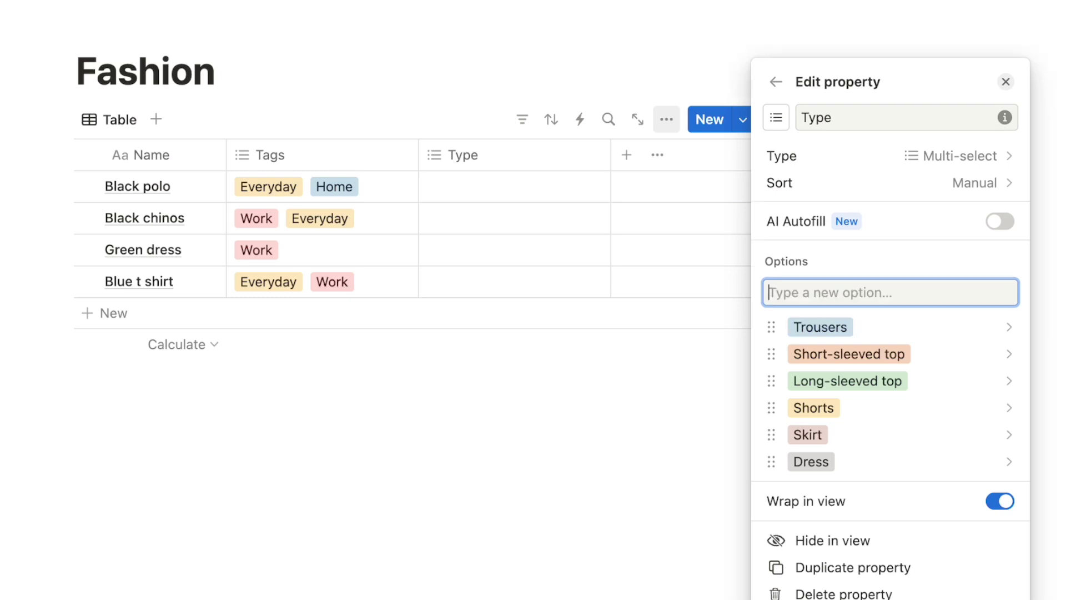
Step: Colour the Skirt option pink and the Dress option red, and close the property settings
left_click(847, 432)
left_click(875, 383)
left_click(827, 461)
left_click(840, 467)
left_click(866, 428)
left_click(875, 497)
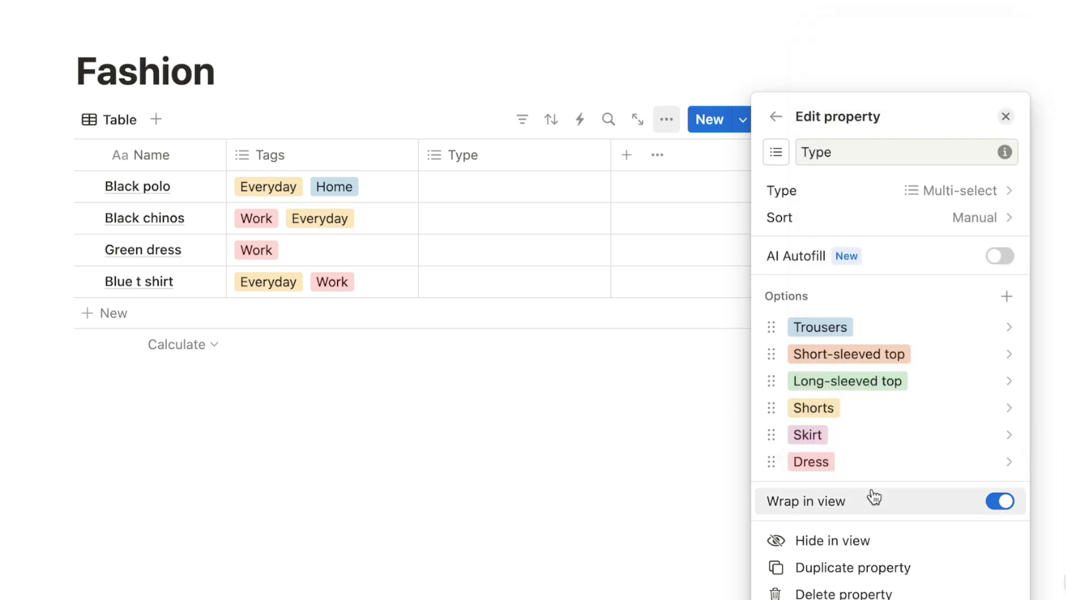
left_click(1005, 116)
Step: Set the Type of Black polo to Short-sleeved top and of Black chinos to Trousers
left_click(597, 302)
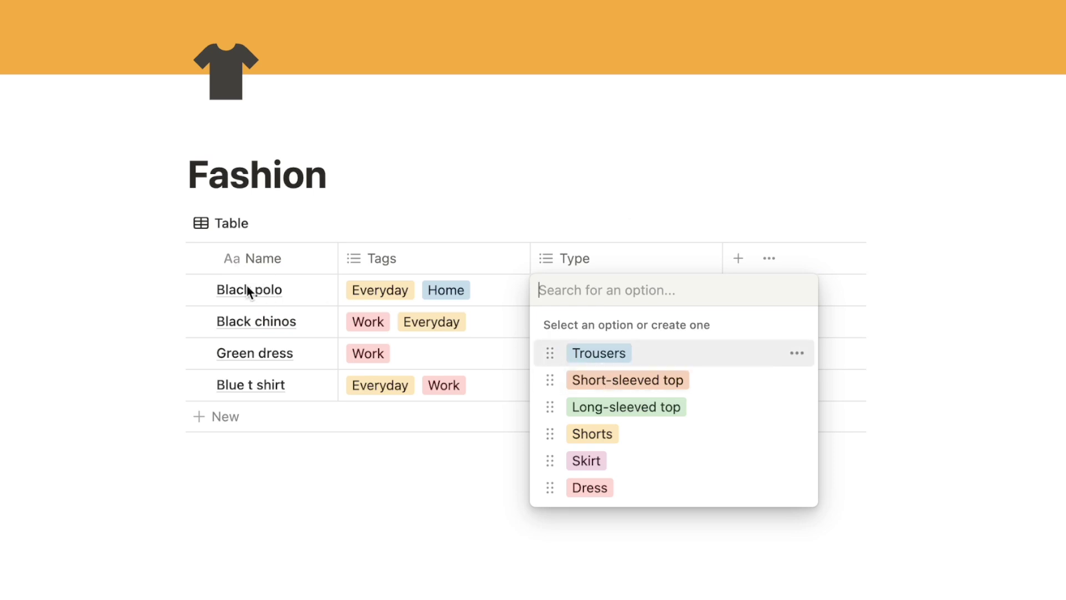
left_click(638, 381)
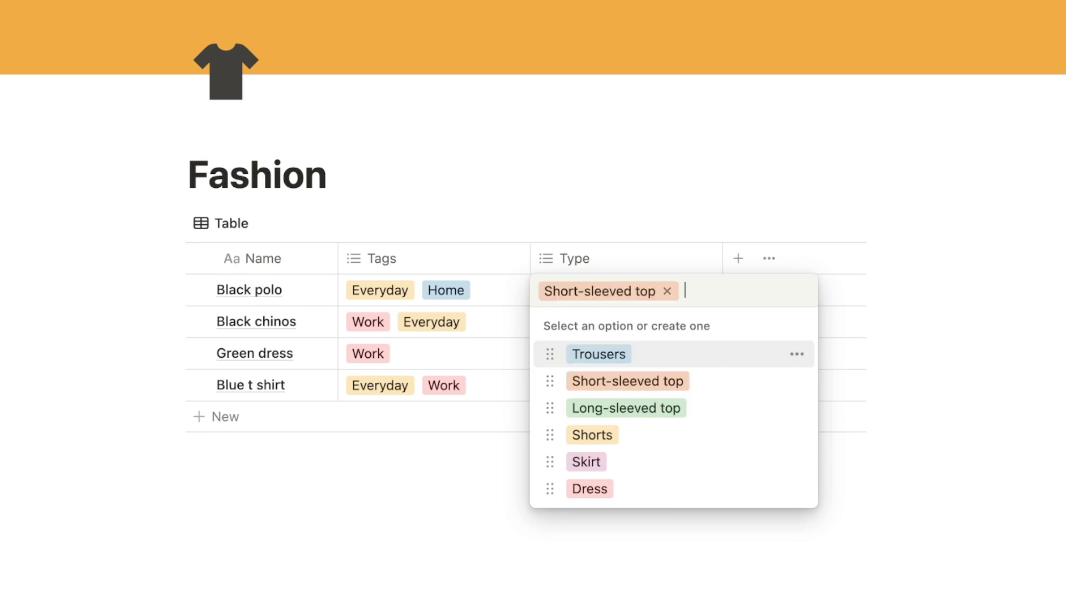
key("Escape")
key("Return")
left_click(583, 383)
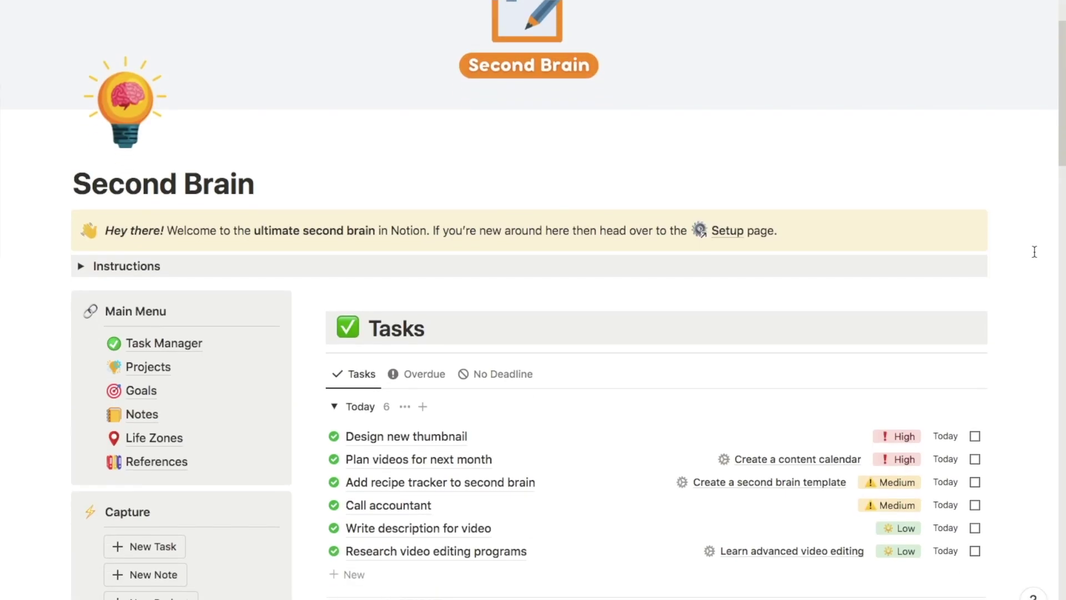
Step: Look through the Second Brain template's dashboard, task list, capture section, projects, goals and recent notes
scroll(1035, 252, "down", 5)
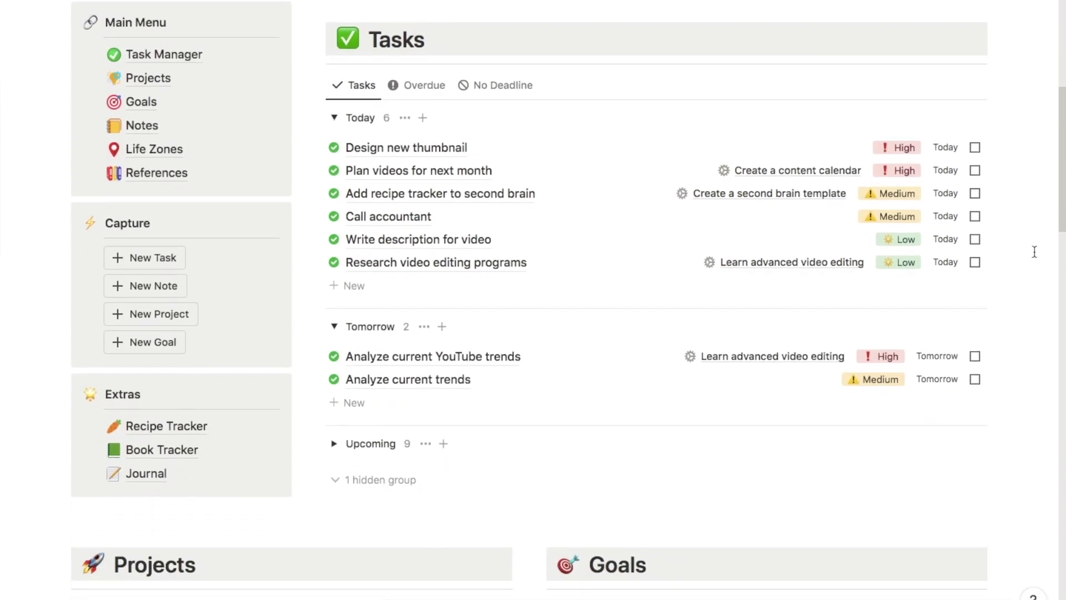
scroll(1035, 252, "down", 7)
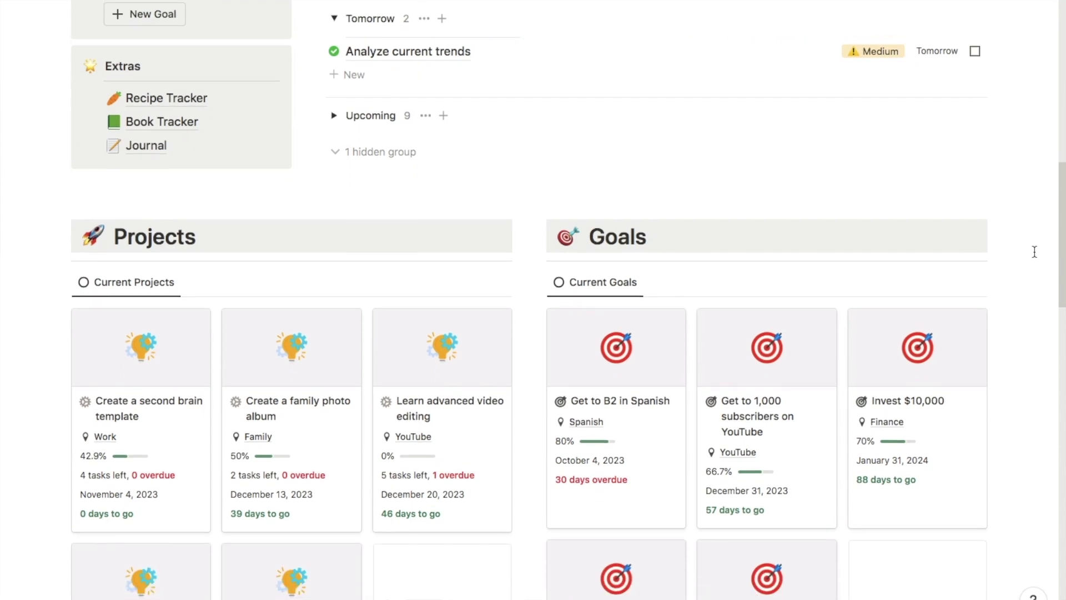
scroll(1034, 251, "down", 6)
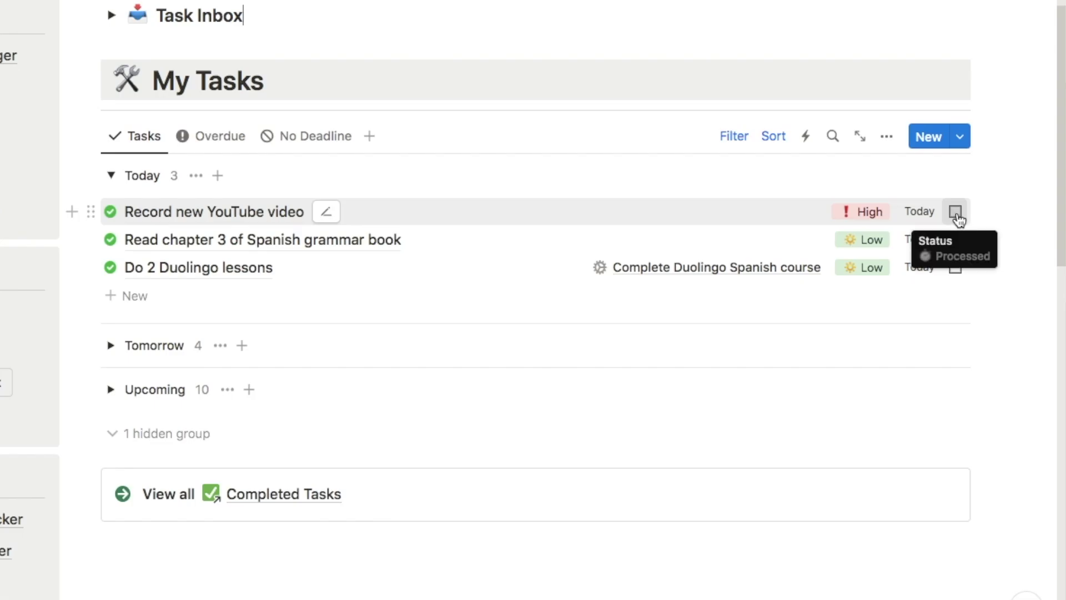
left_click(955, 212)
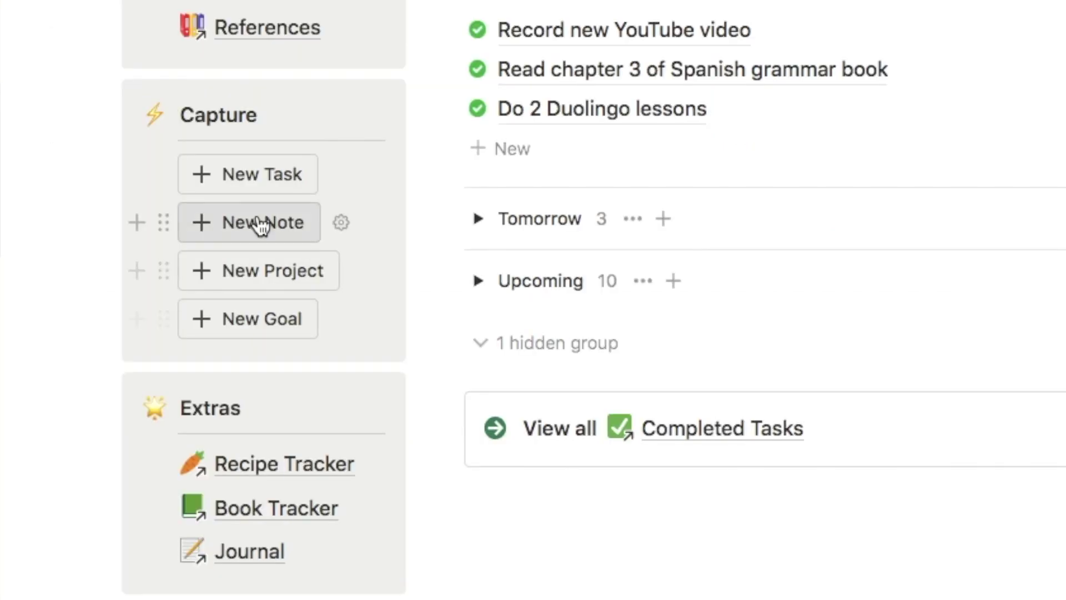
left_click(242, 181)
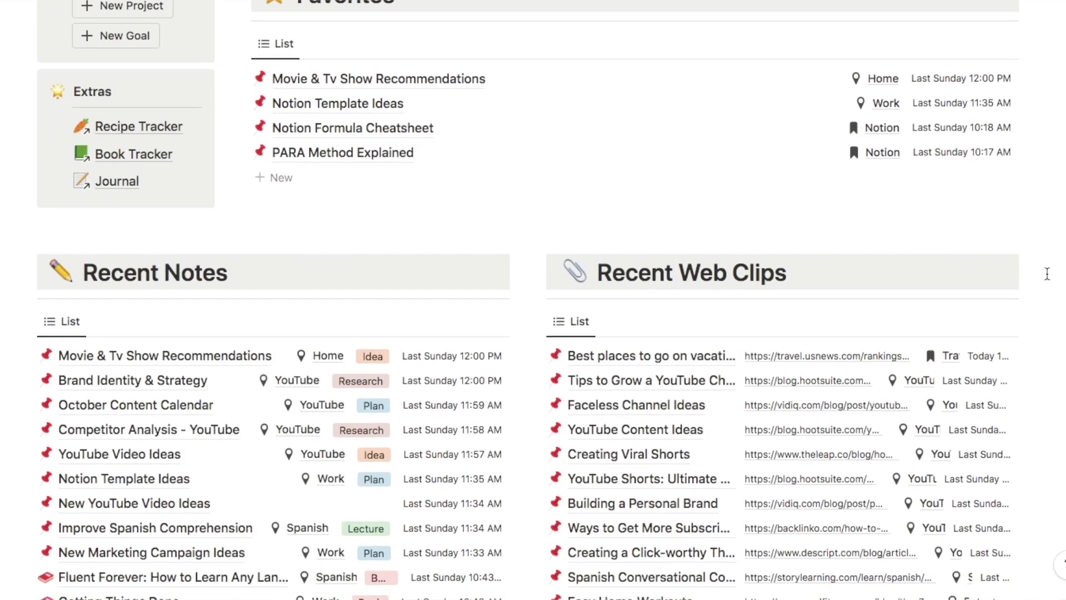
scroll(400, 96, "down", 3)
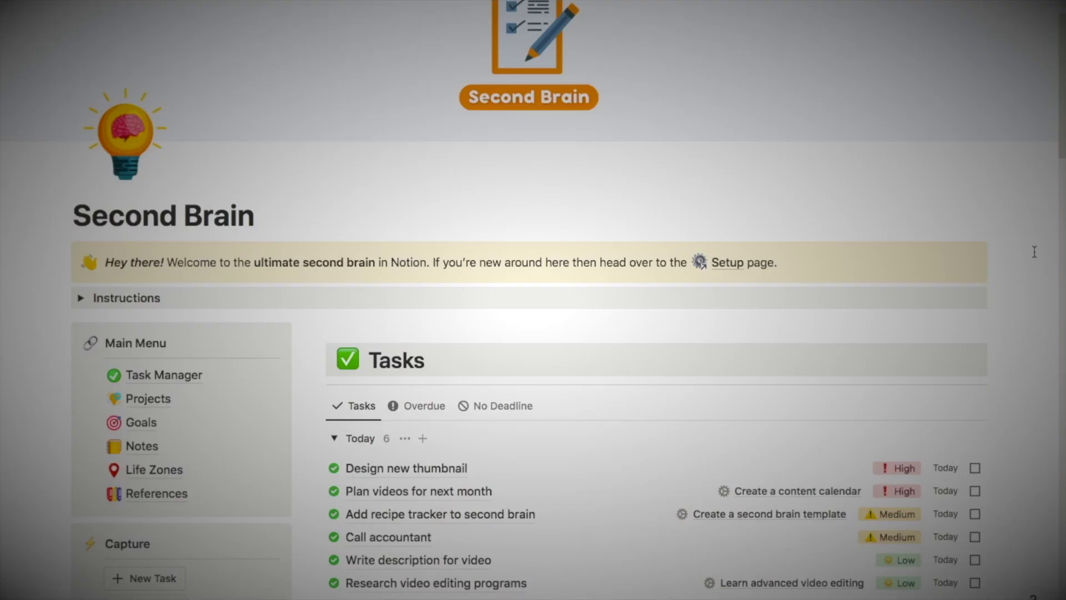
scroll(1034, 251, "down", 5)
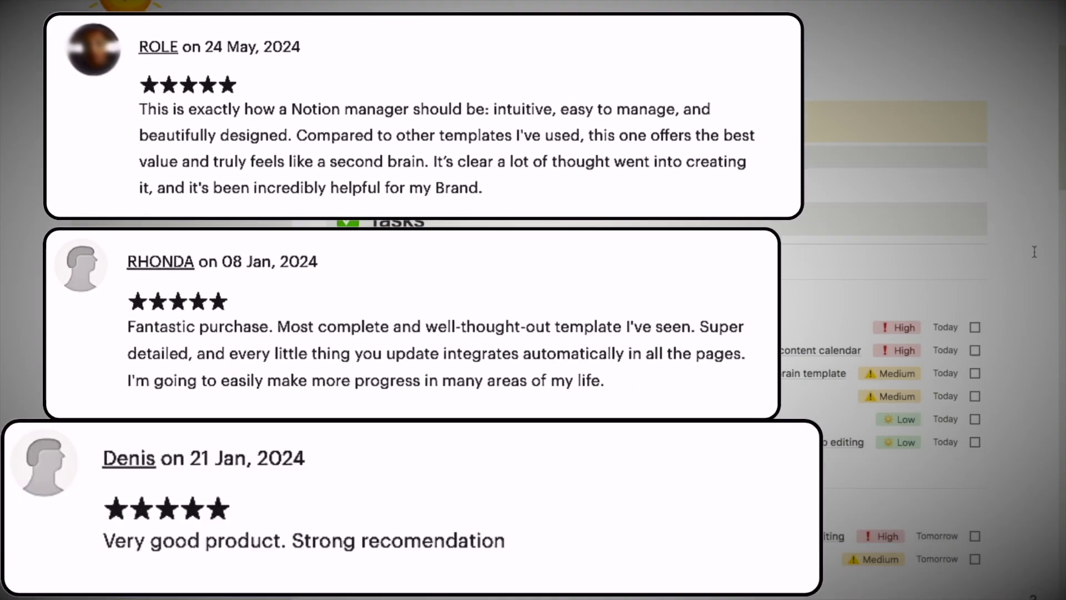
scroll(1035, 252, "down", 10)
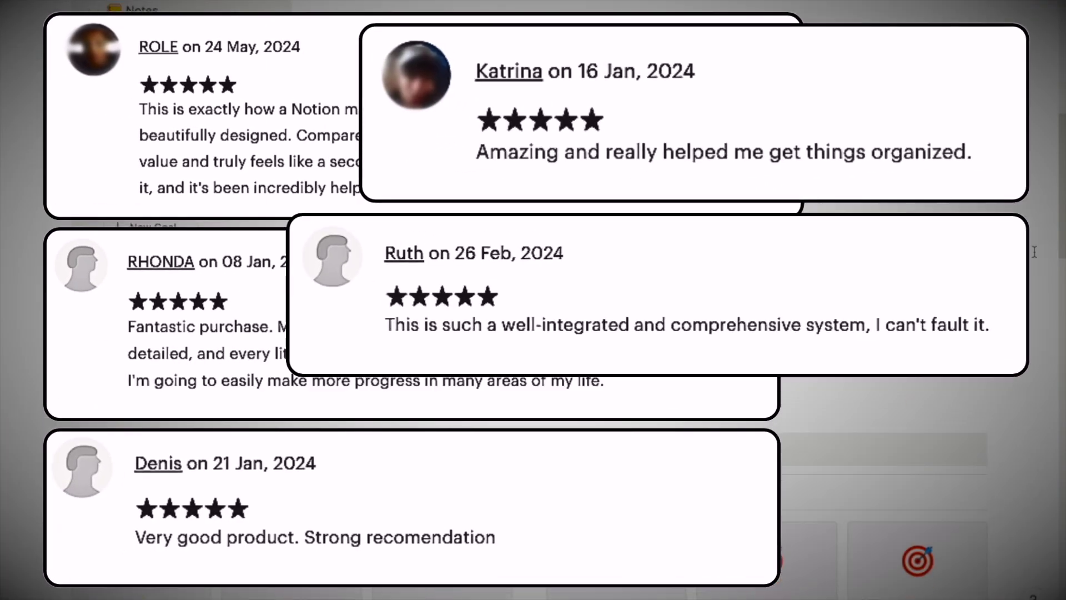
scroll(1034, 252, "down", 3)
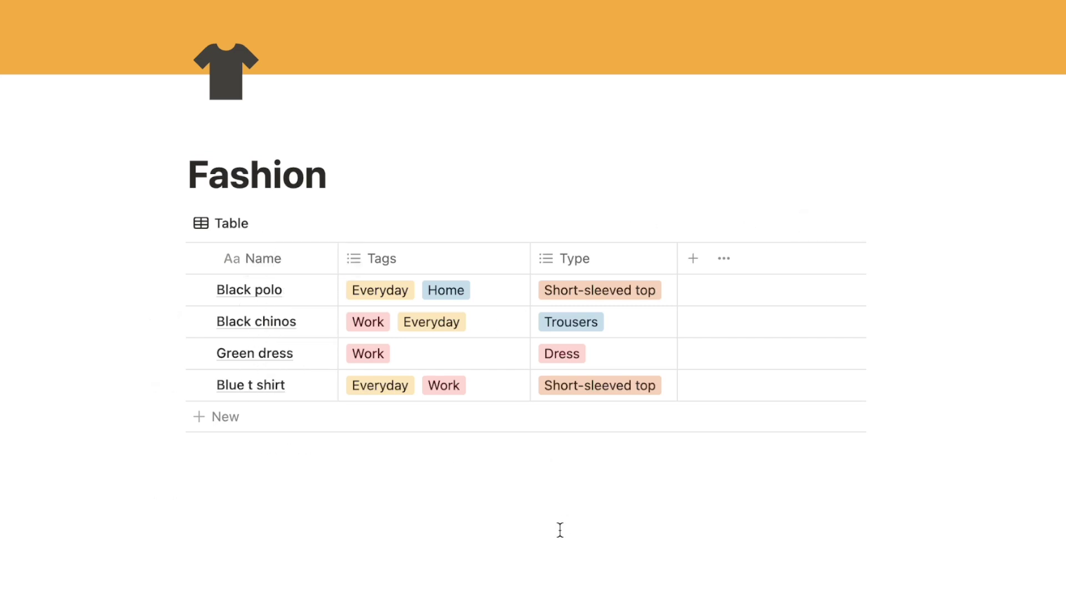
Step: Add a Relation property that links the Fashion database to itself with separate directions turned on
left_click(693, 259)
type("rel")
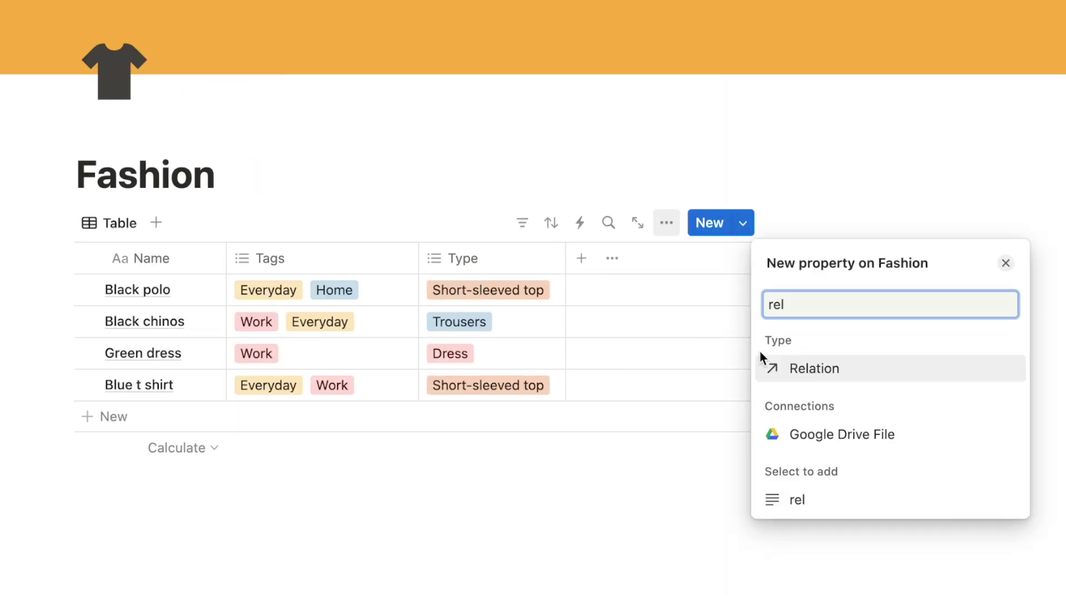
left_click(834, 369)
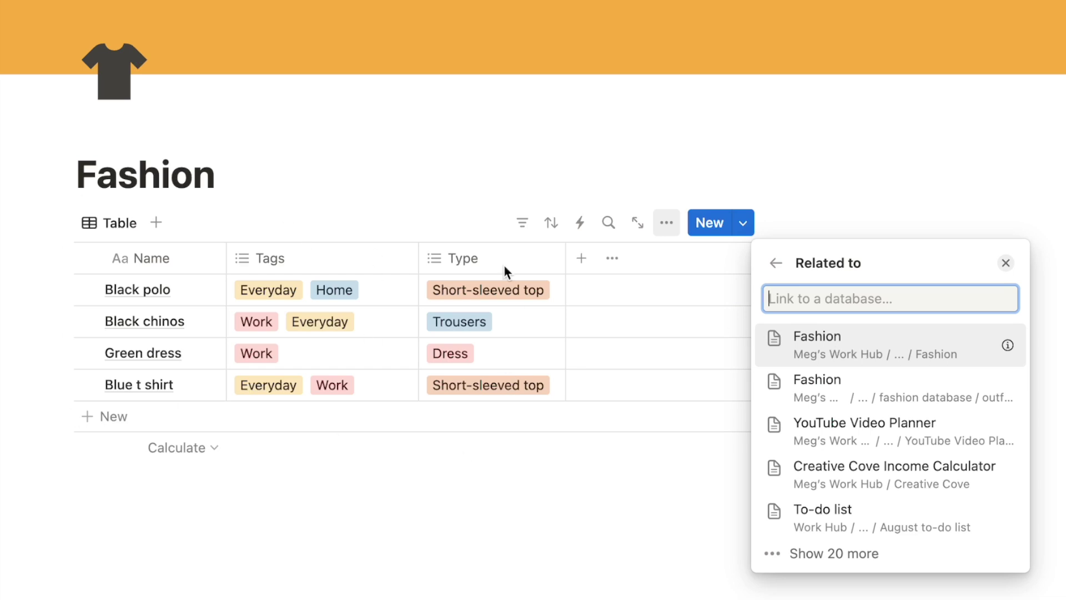
left_click(838, 341)
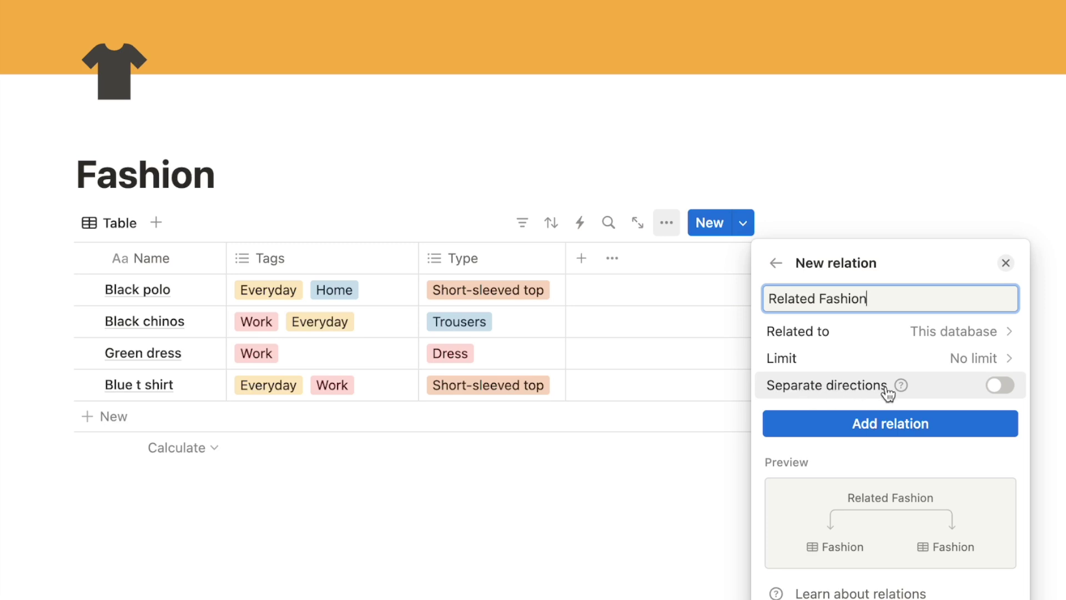
mouse_move(904, 389)
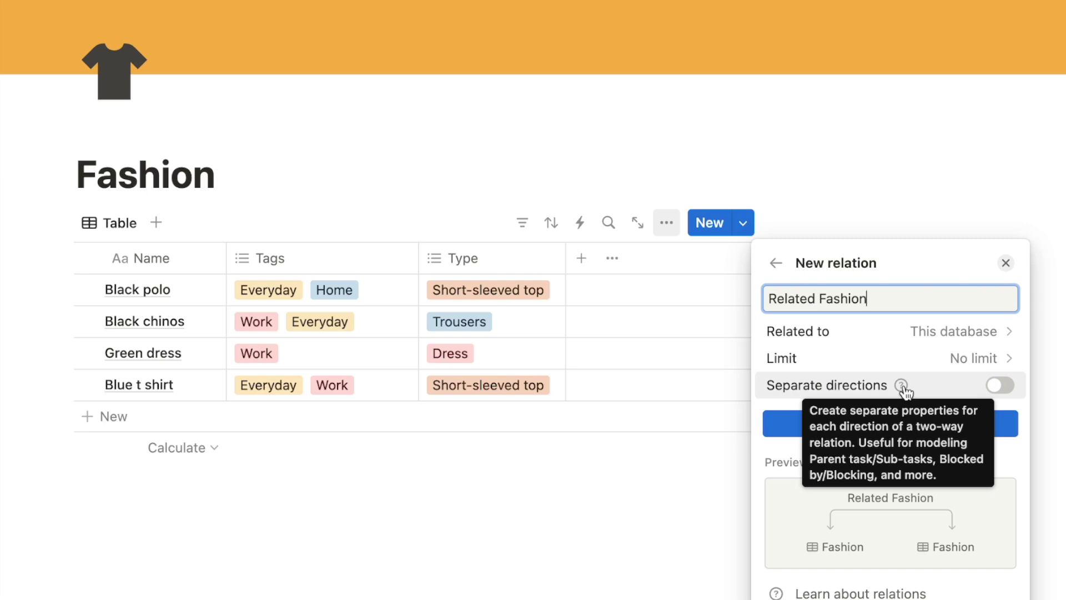
left_click(1000, 386)
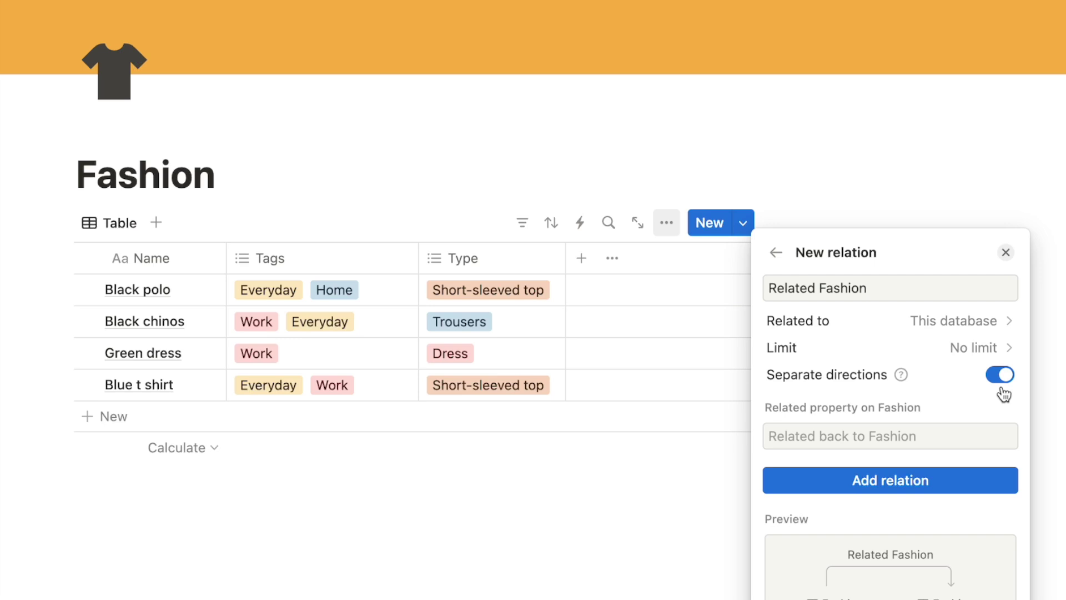
left_click(885, 488)
key("Escape")
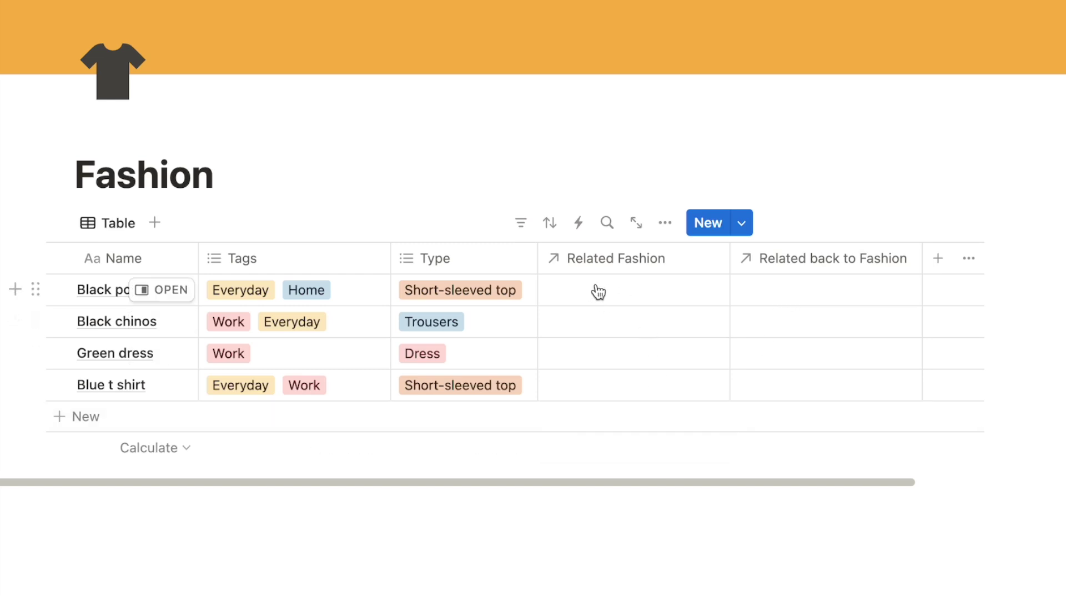
Step: Link Black chinos to Black polo in the Related Fashion column
left_click(571, 296)
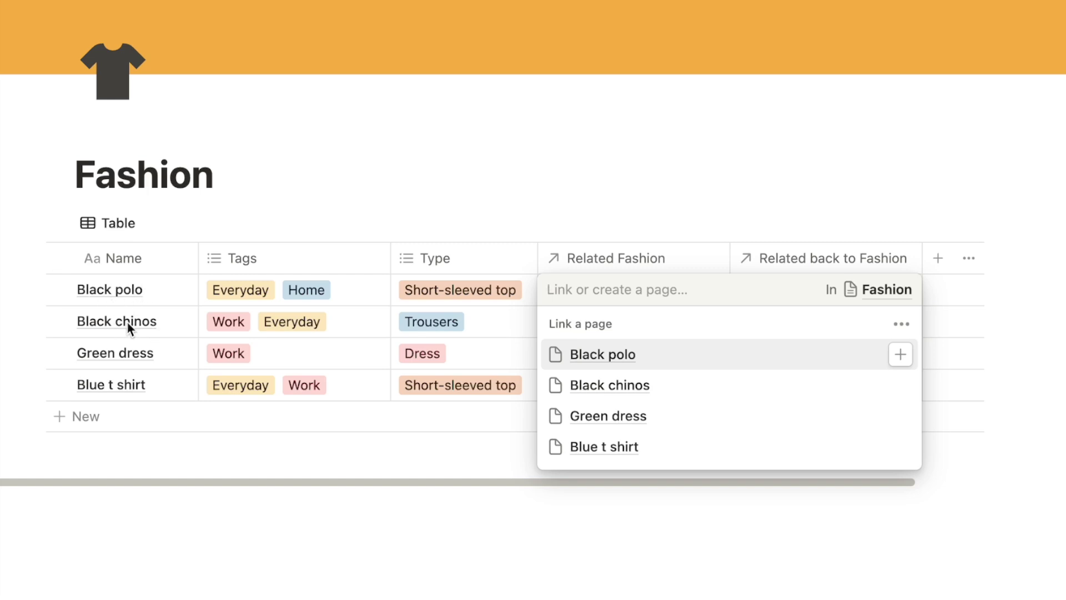
left_click(646, 387)
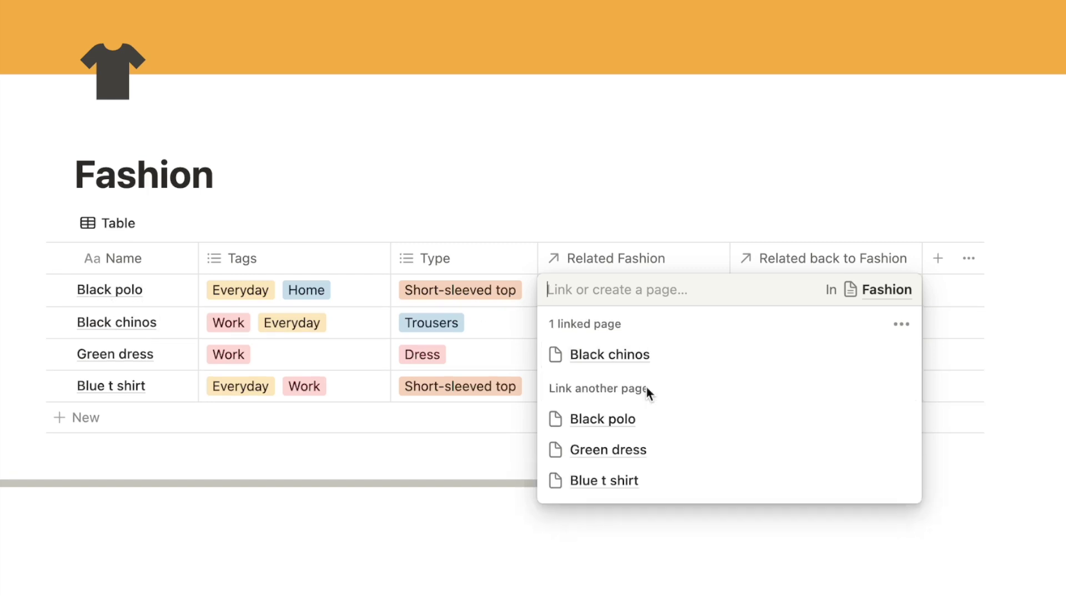
key("Escape")
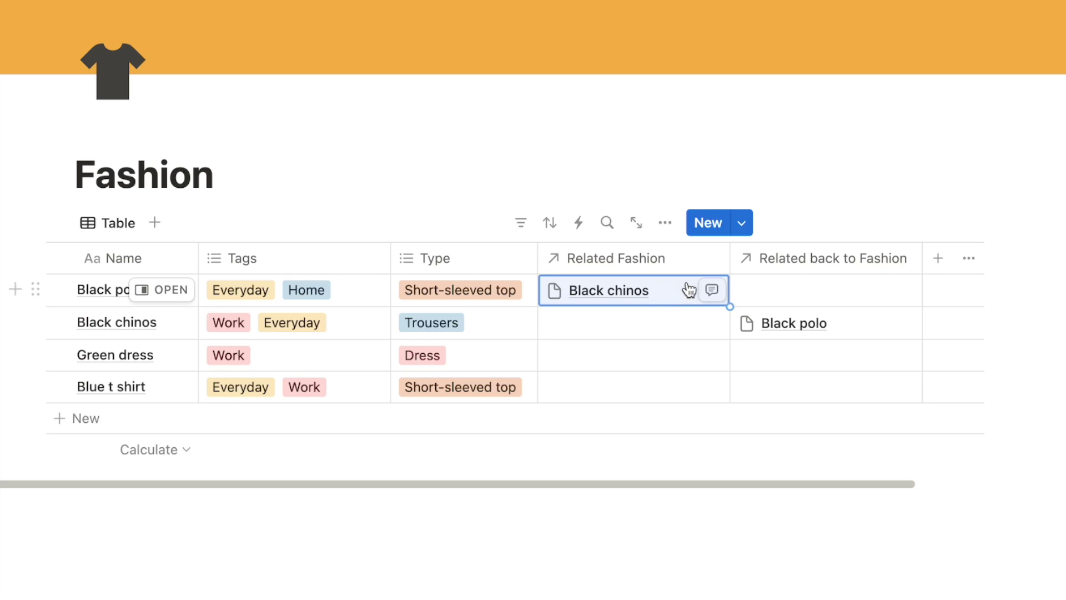
left_click(1054, 392)
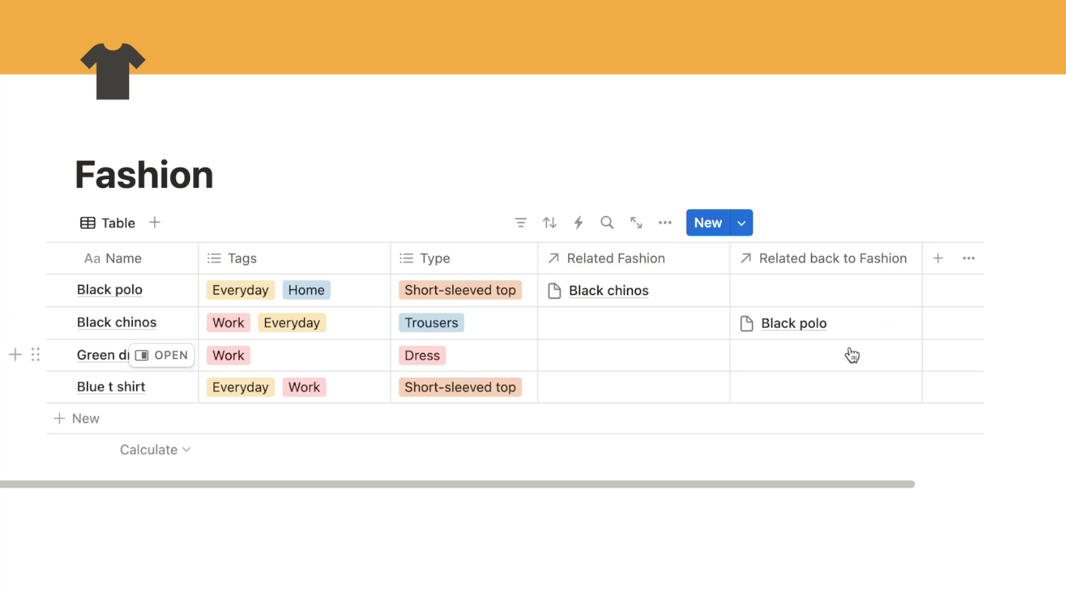
Step: Rename the Related Fashion property as Goes With and the Related back to Fashion property as Goes With 2
left_click(597, 258)
left_click_drag(686, 305, 564, 299)
type("Goes Wi")
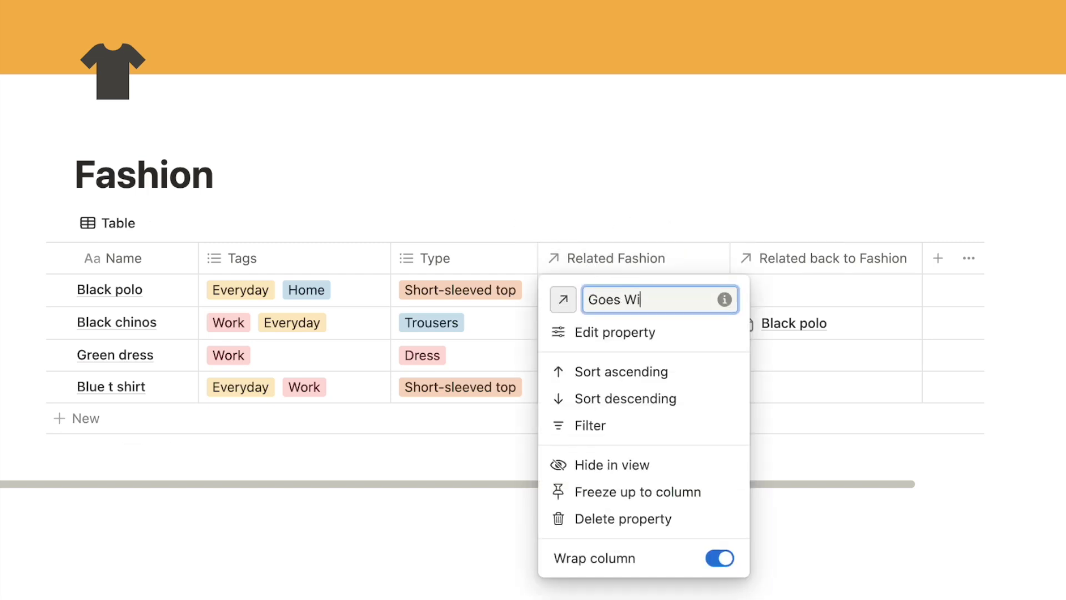
type("th")
left_click(762, 266)
left_click(782, 260)
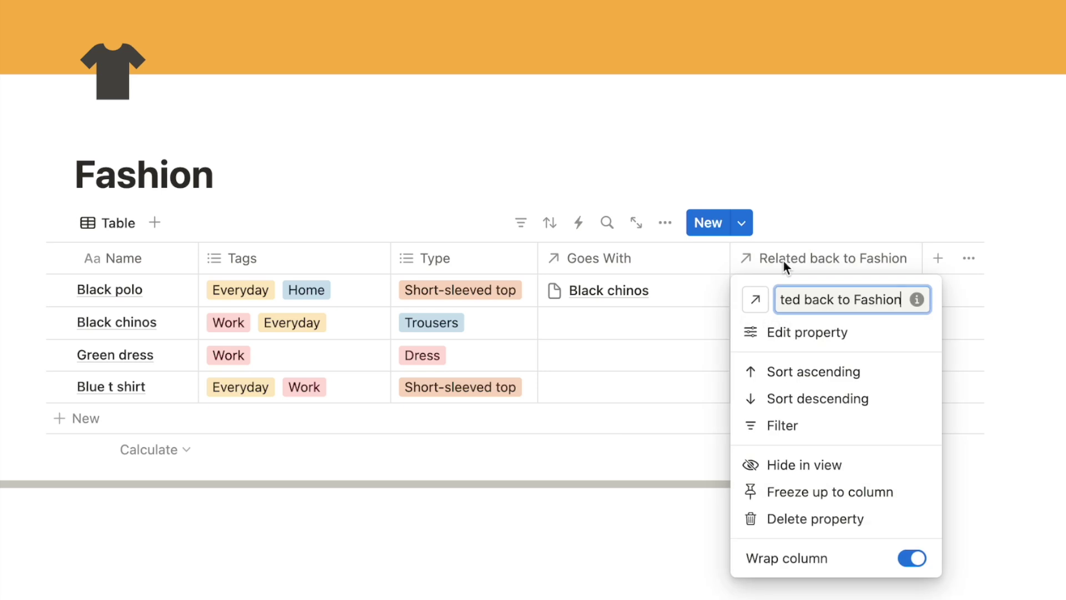
type("Goes With 2")
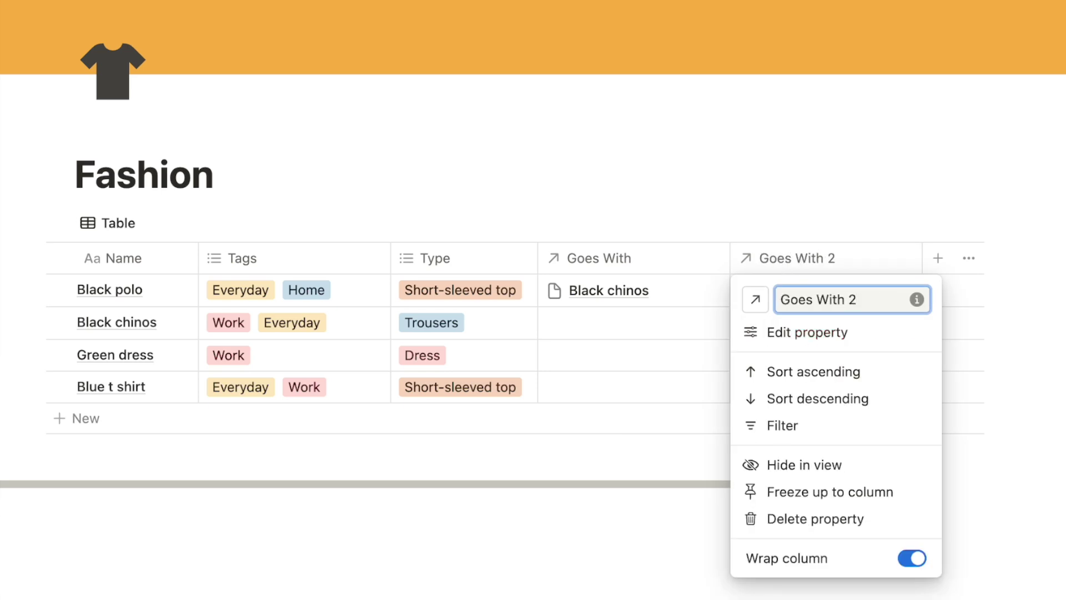
key("Return")
Step: Link Black chinos to Blue t shirt in the Goes With column
left_click(577, 381)
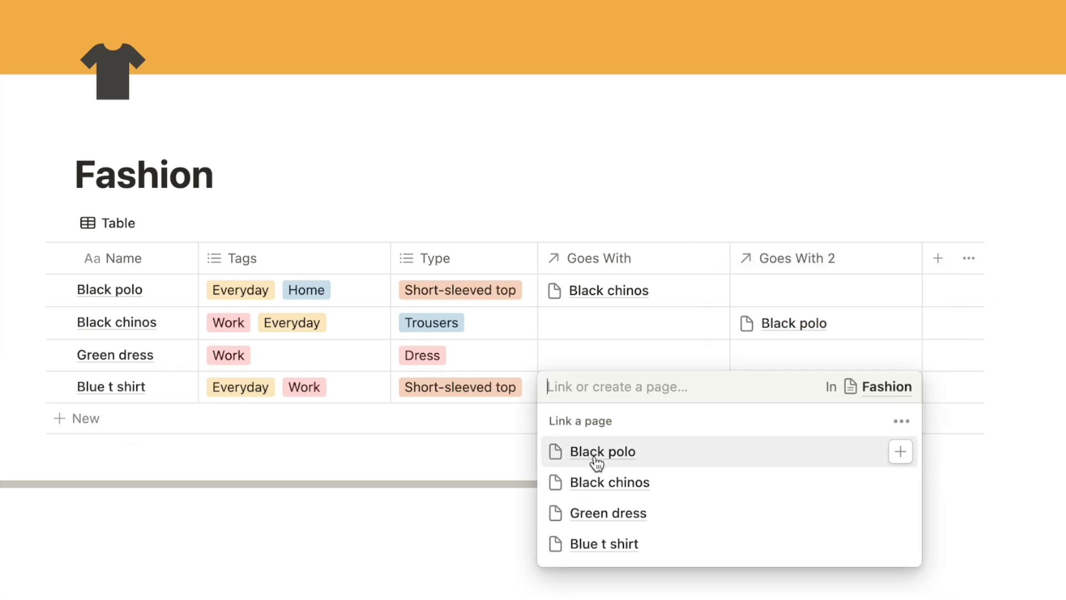
left_click(598, 482)
left_click(1027, 392)
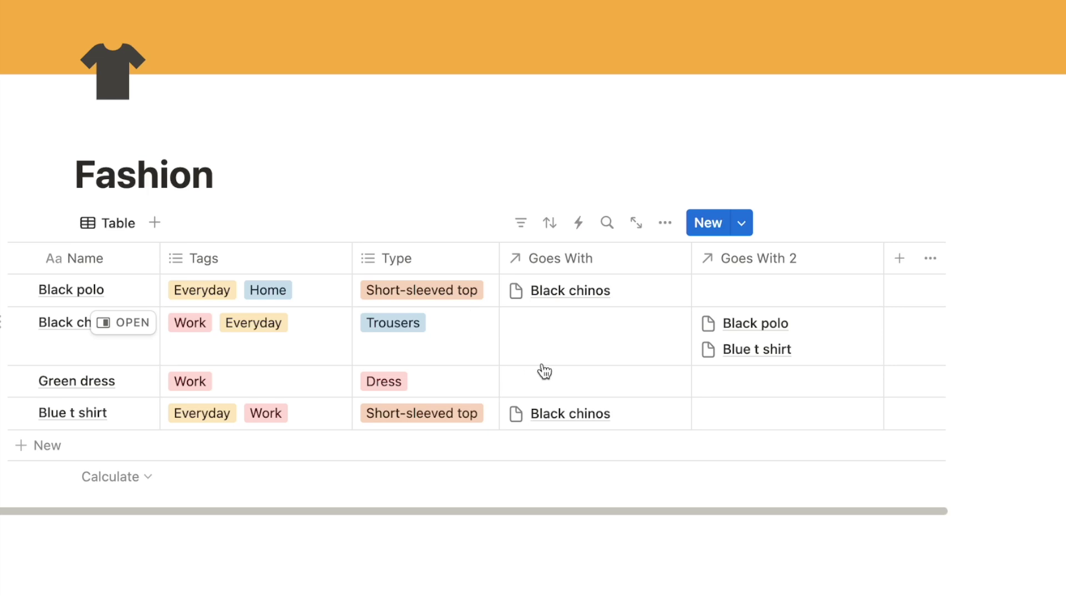
Step: Add a Checkbox property named Available? to the Fashion database
scroll(544, 371, "right", 3)
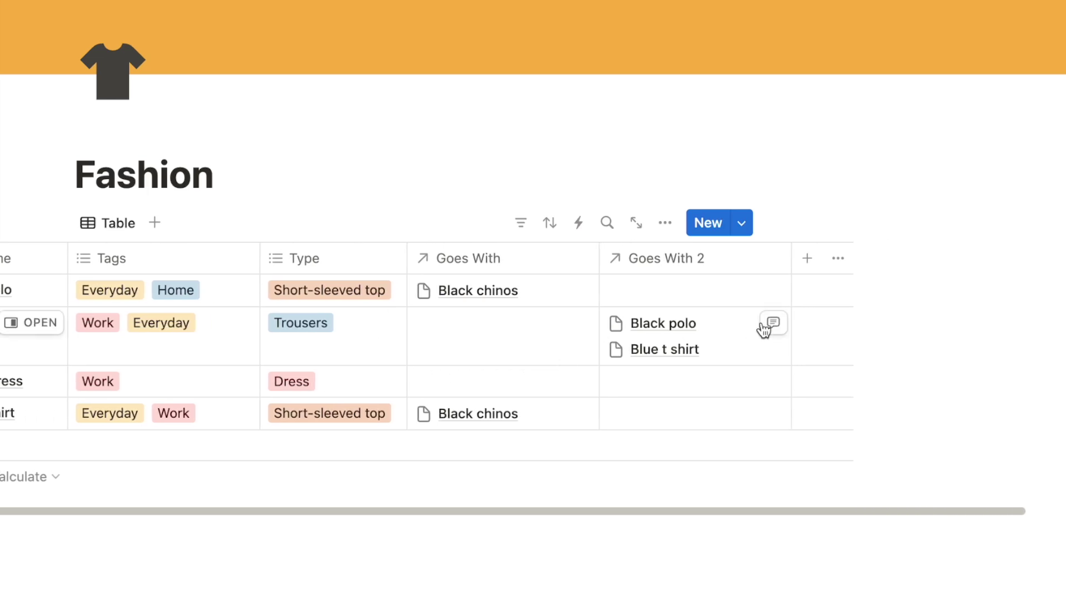
left_click(807, 264)
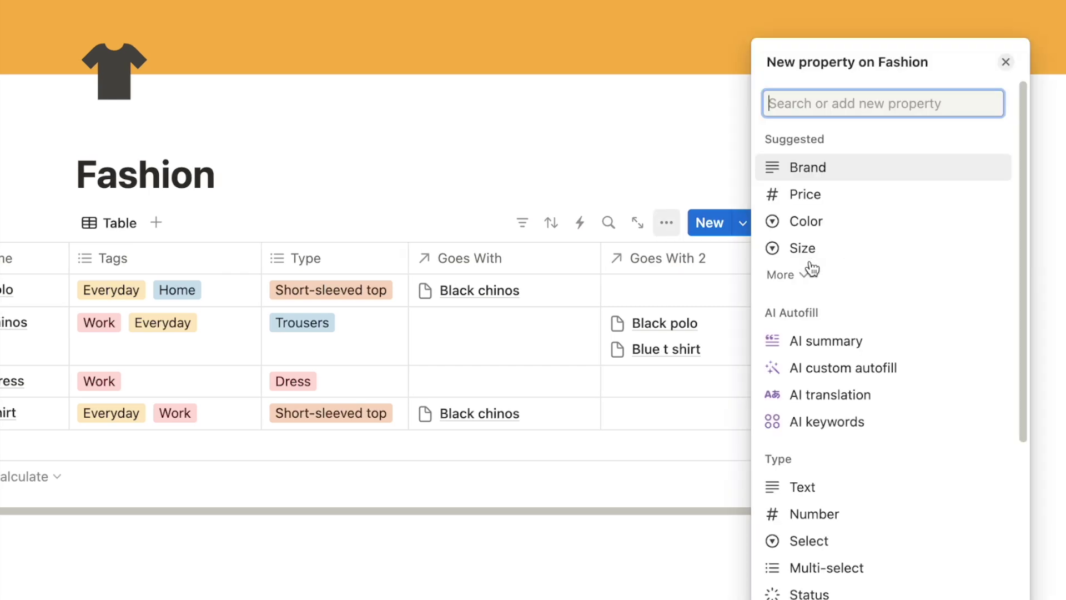
type("chec")
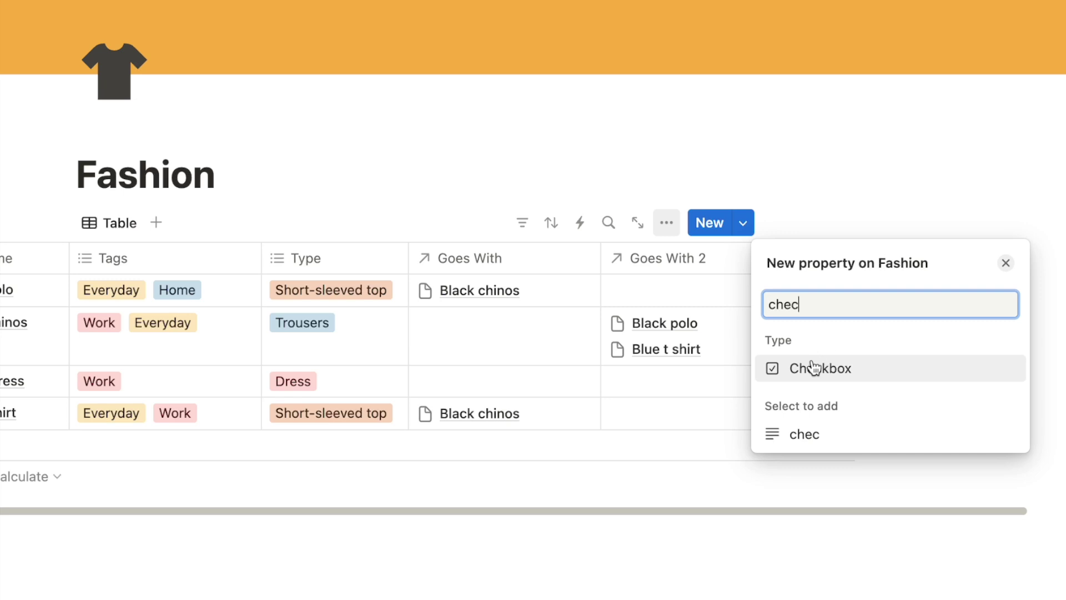
left_click(813, 368)
type("A")
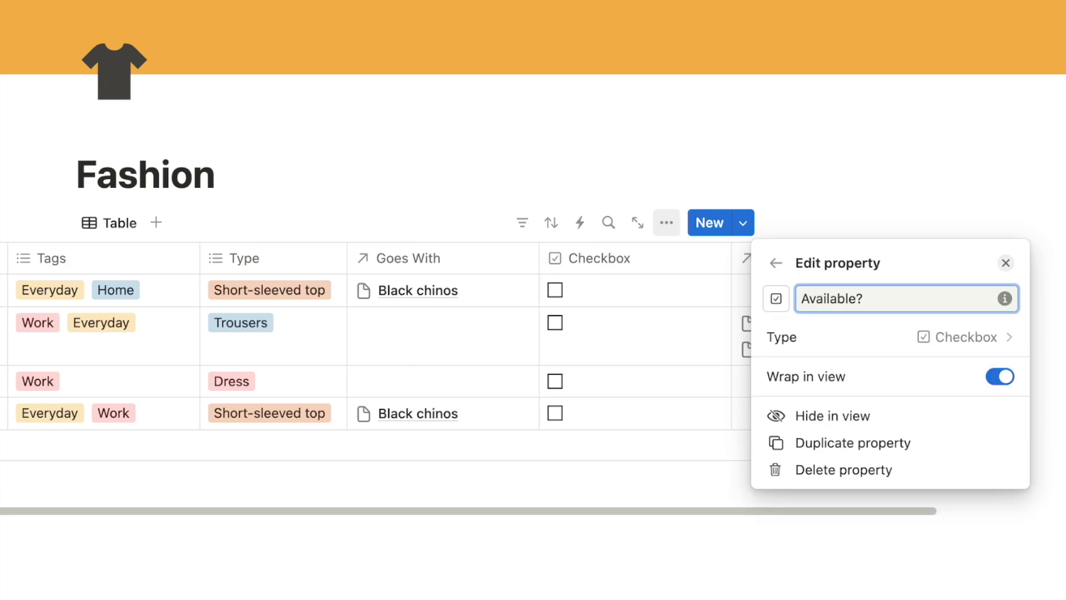
left_click(981, 228)
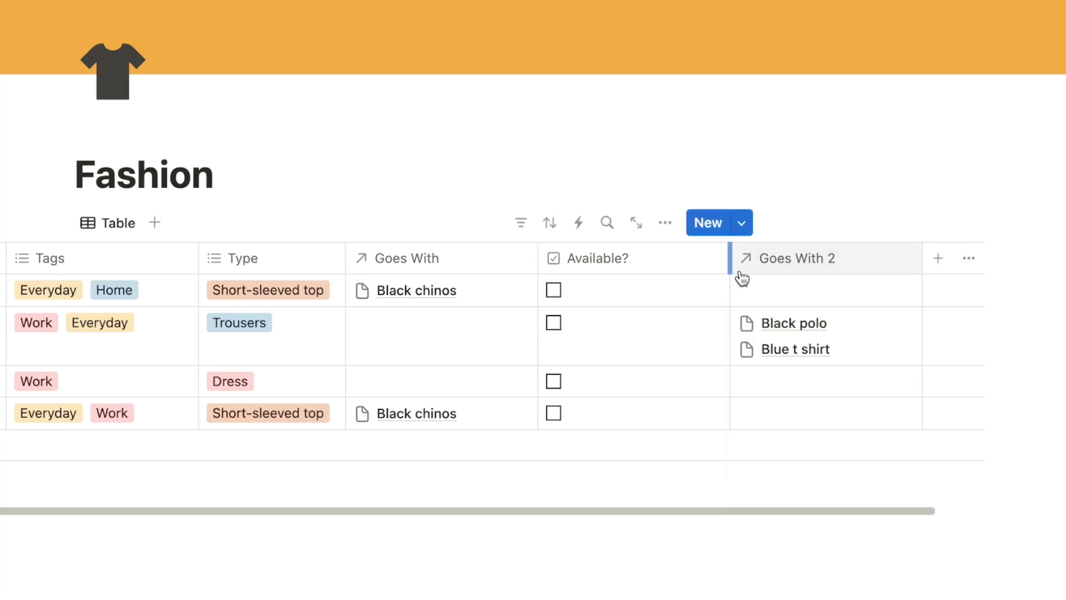
Step: Narrow the Available? column and mark Black polo, Black chinos and Green dress as available
left_click_drag(728, 267, 639, 274)
left_click(553, 290)
left_click(553, 322)
left_click(553, 381)
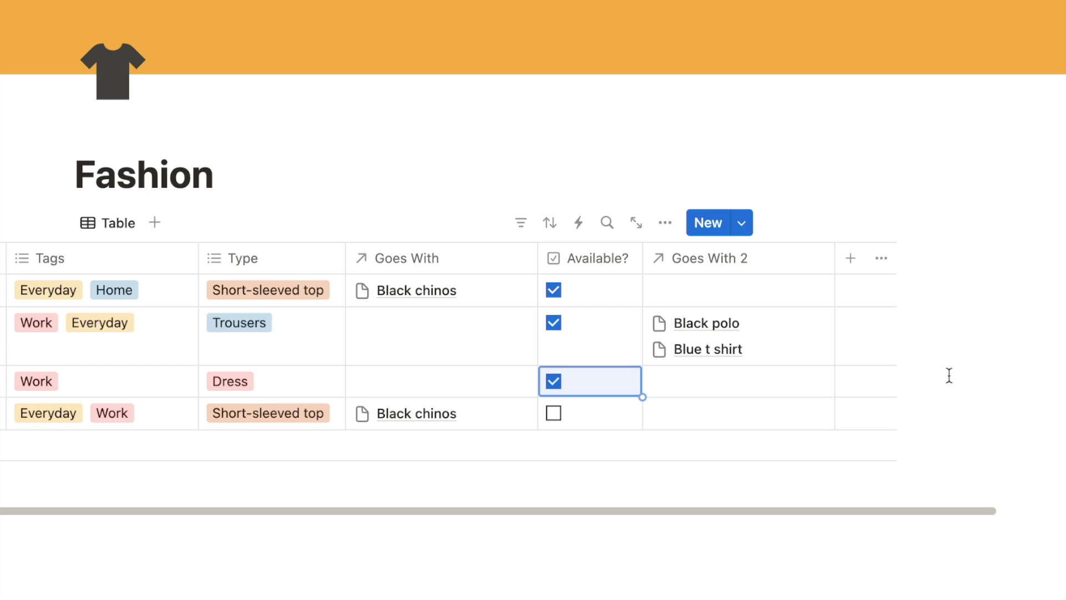
Step: Add a Text property named Goes With Text to the Fashion database
scroll(673, 395, "right", 5)
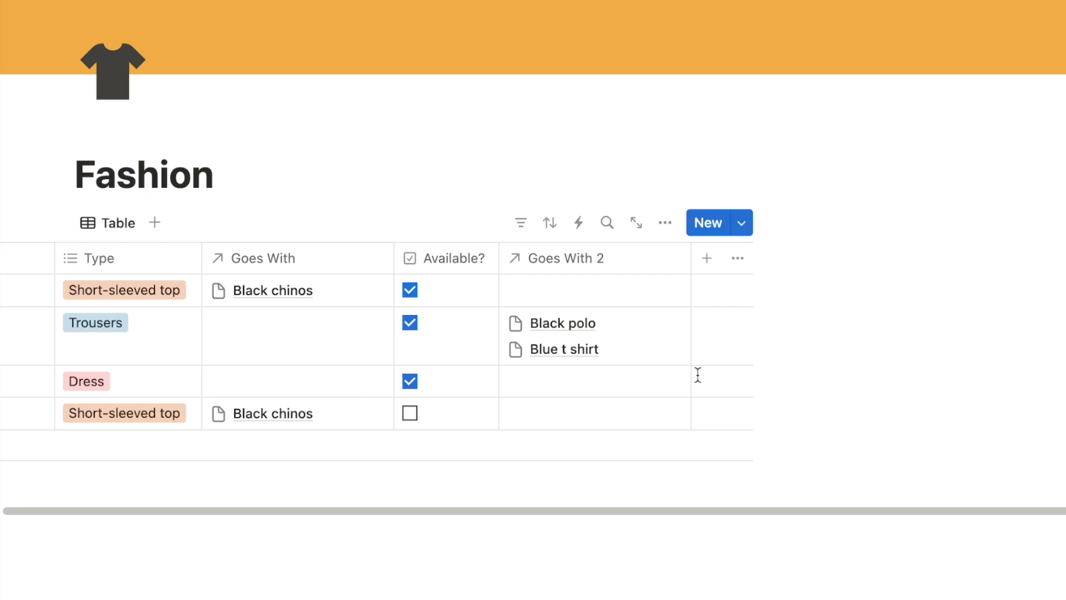
left_click(707, 258)
type("text")
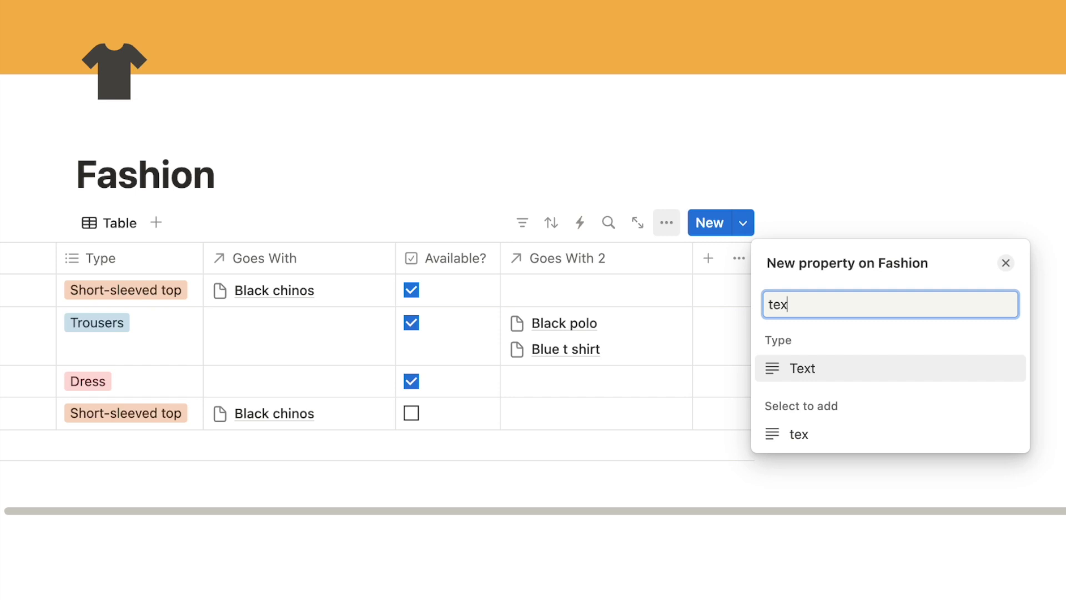
left_click(789, 370)
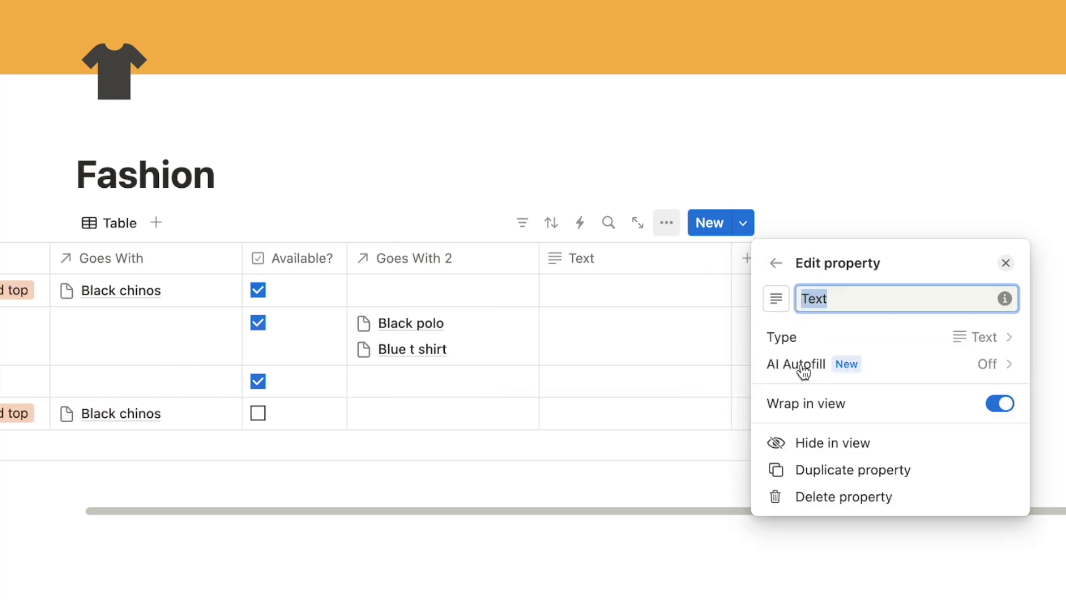
type("Ge")
type("es With Text")
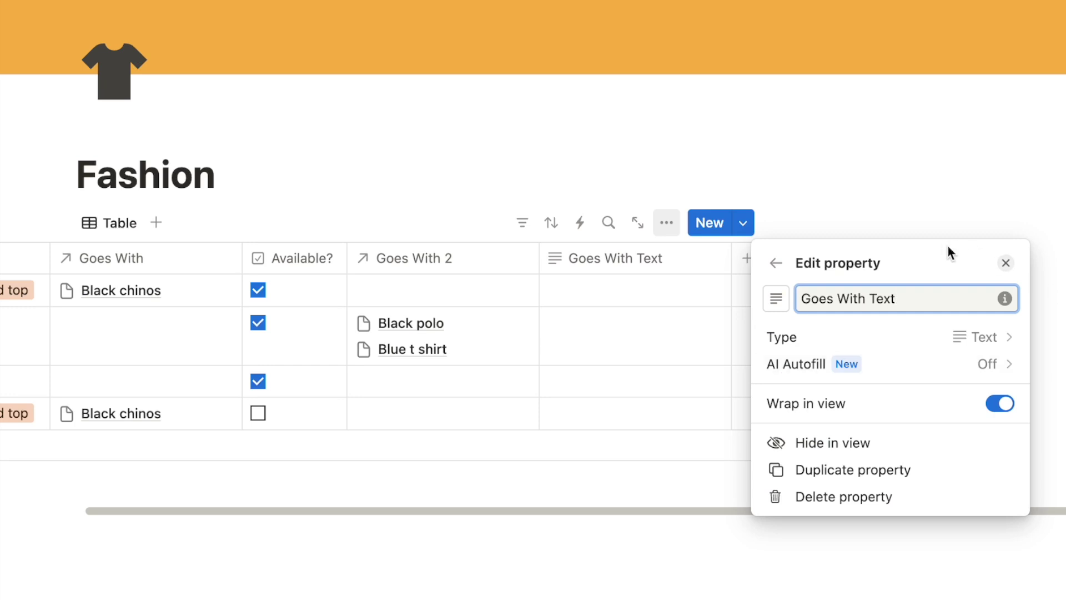
left_click(1006, 263)
Step: Enter "Goes With:" in Black polo's Goes With Text cell and format it as inline code
left_click(618, 301)
type("Goes With:")
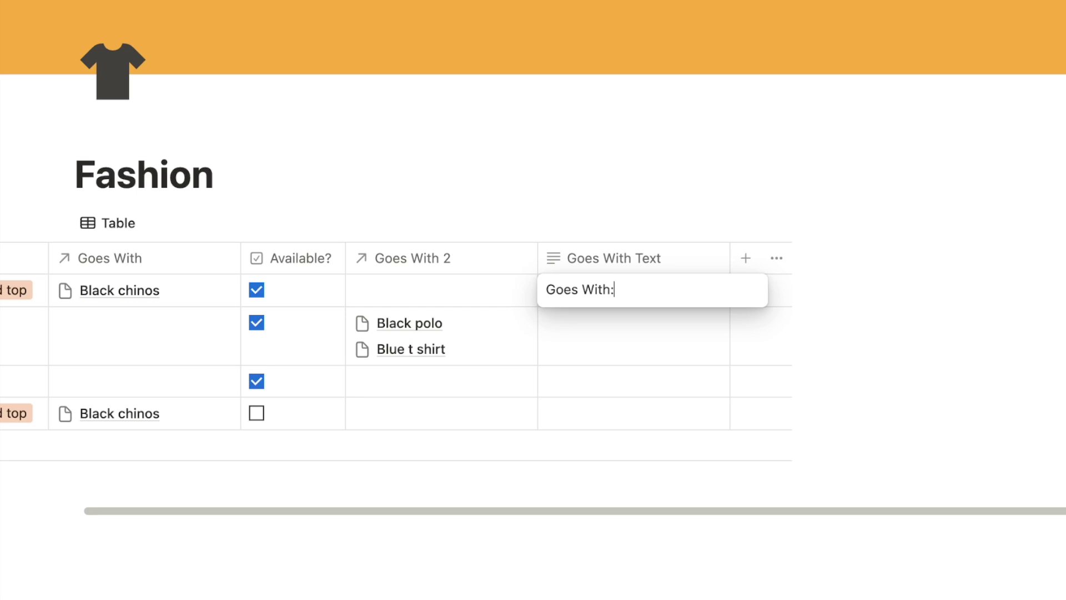
left_click_drag(621, 289, 551, 290)
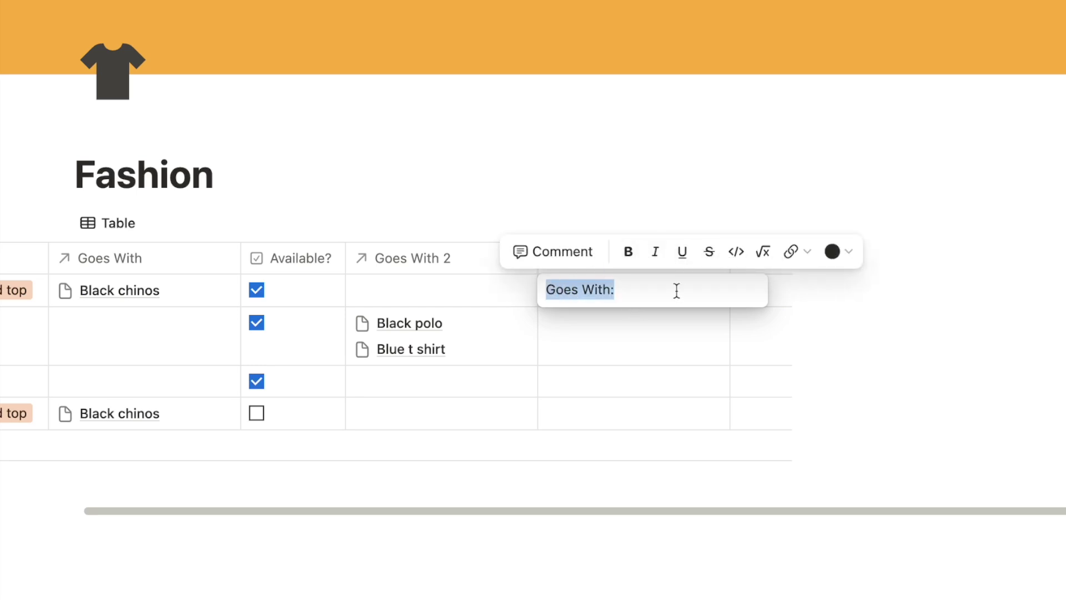
left_click(737, 254)
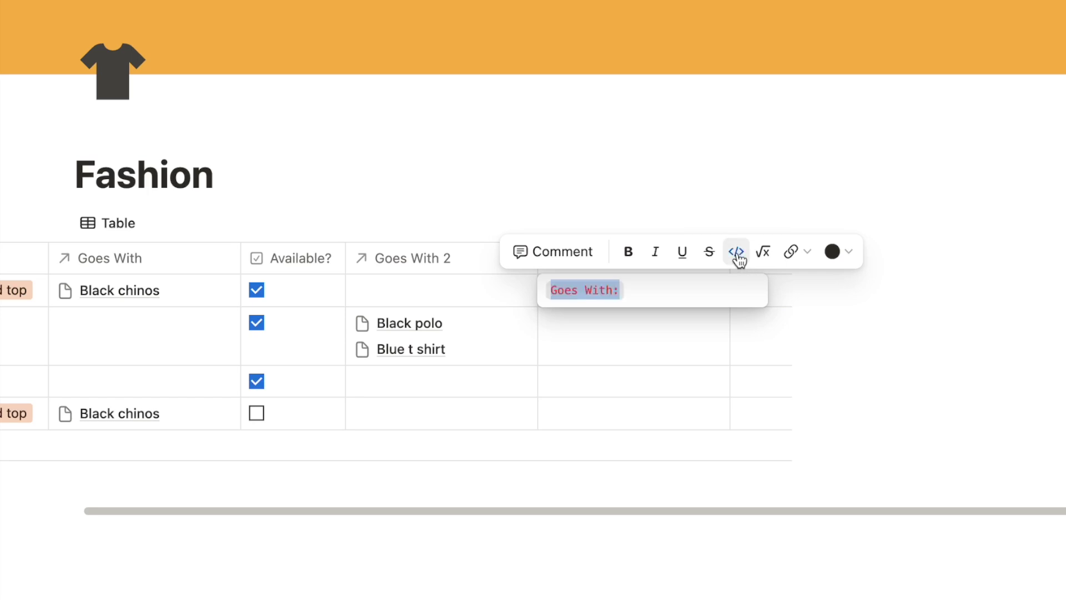
left_click(658, 287)
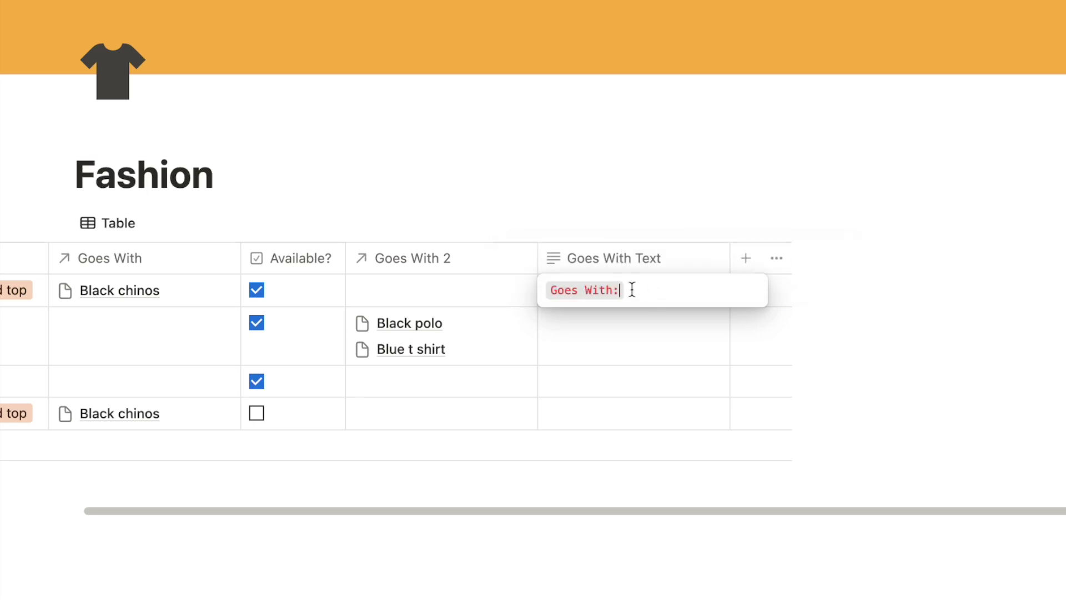
Step: Make Black polo's "Goes With:" label bold and set its text color to Default
left_click_drag(632, 288, 532, 288)
left_click(632, 257)
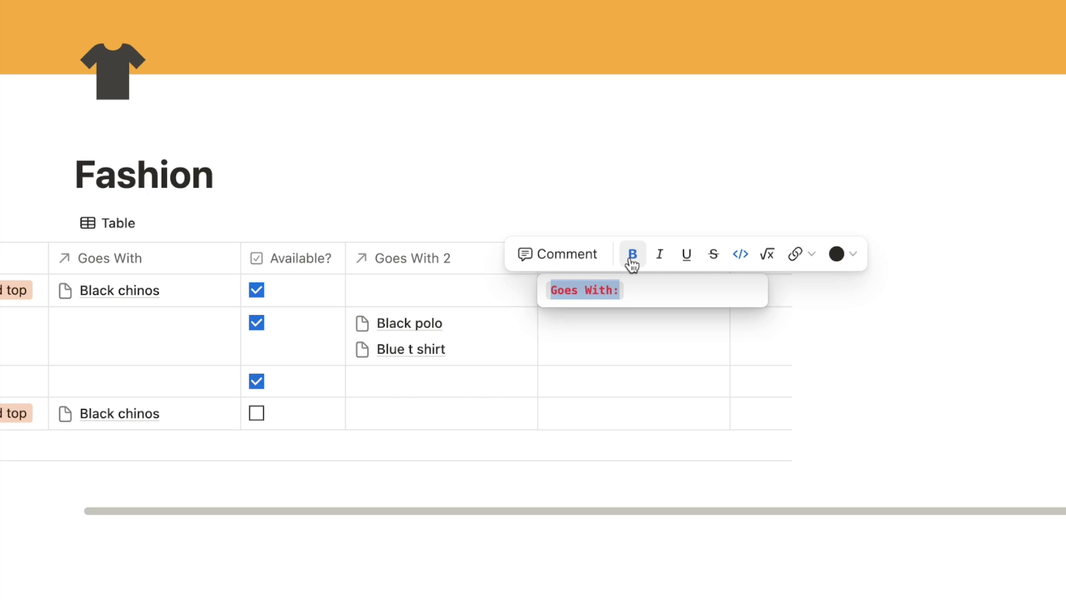
left_click(837, 259)
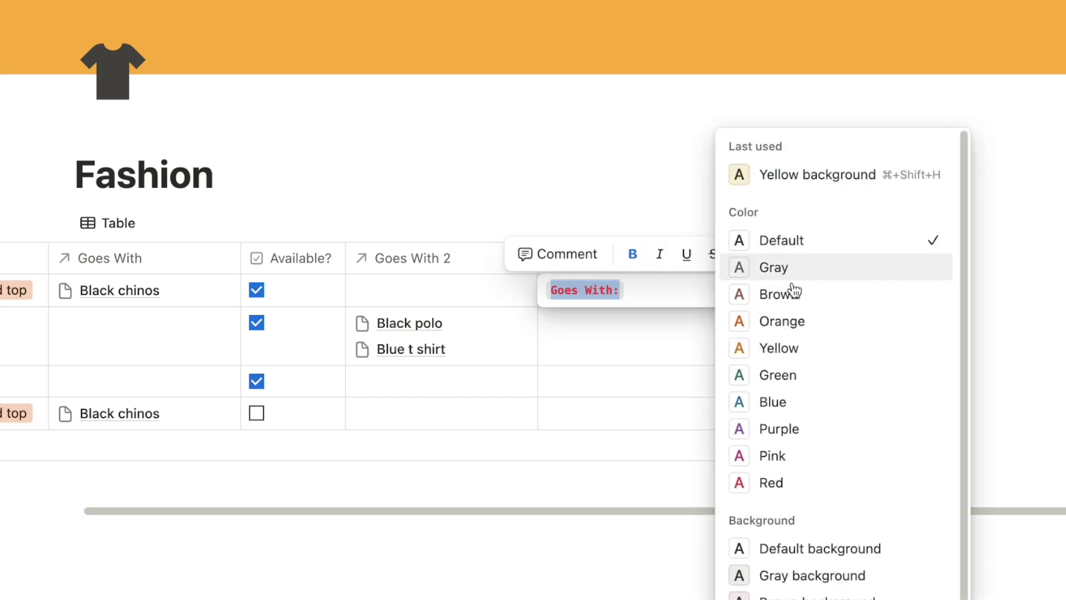
left_click(793, 239)
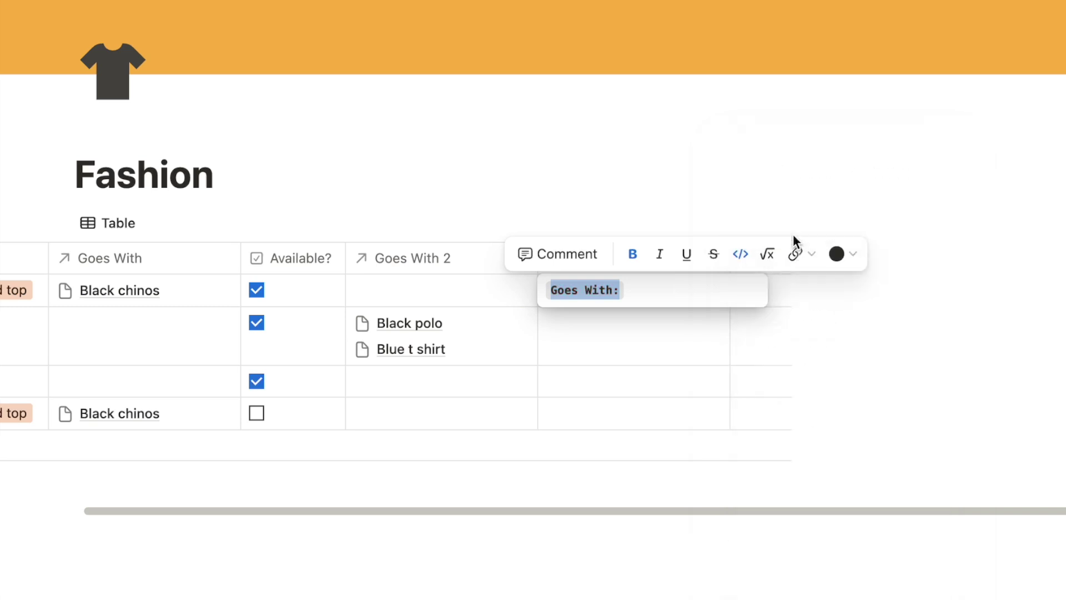
key("Escape")
key("Escape")
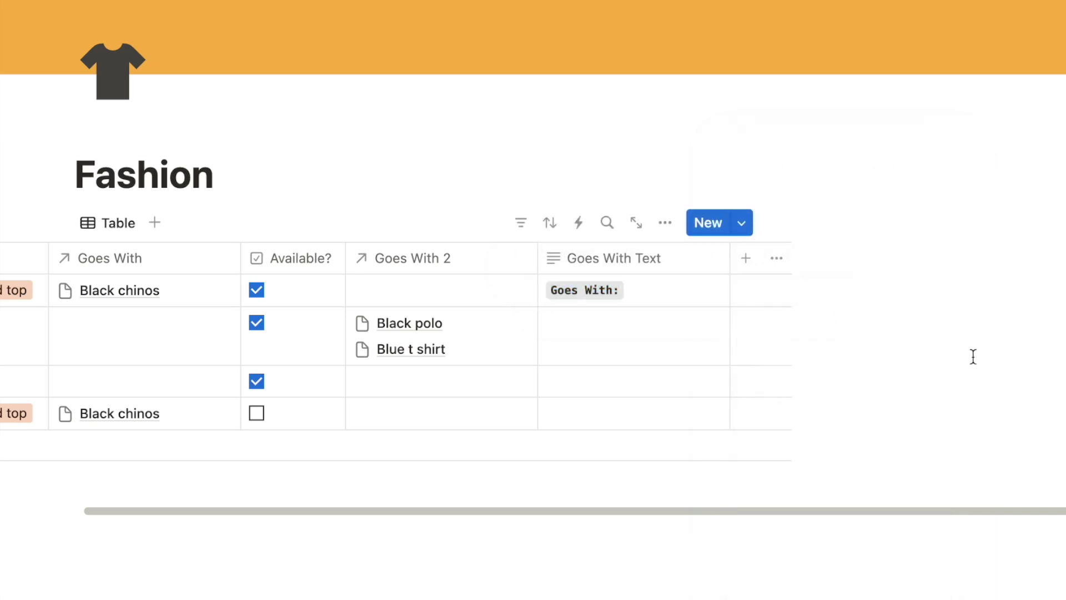
Step: Fill the formatted "Goes With:" label down the Goes With Text column through the Blue t shirt row
left_click(721, 300)
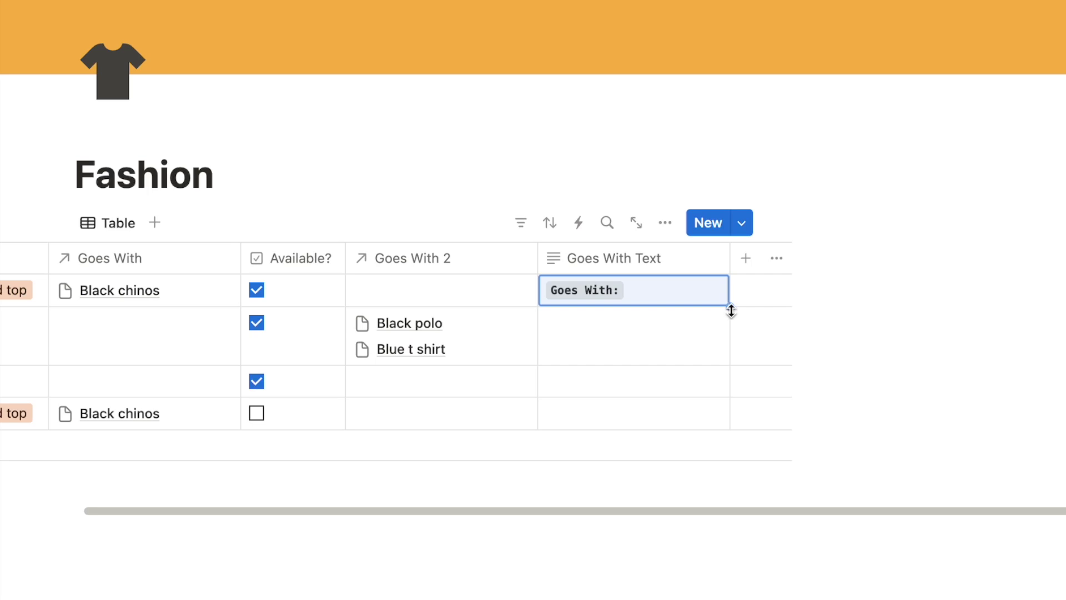
left_click_drag(730, 364, 719, 407)
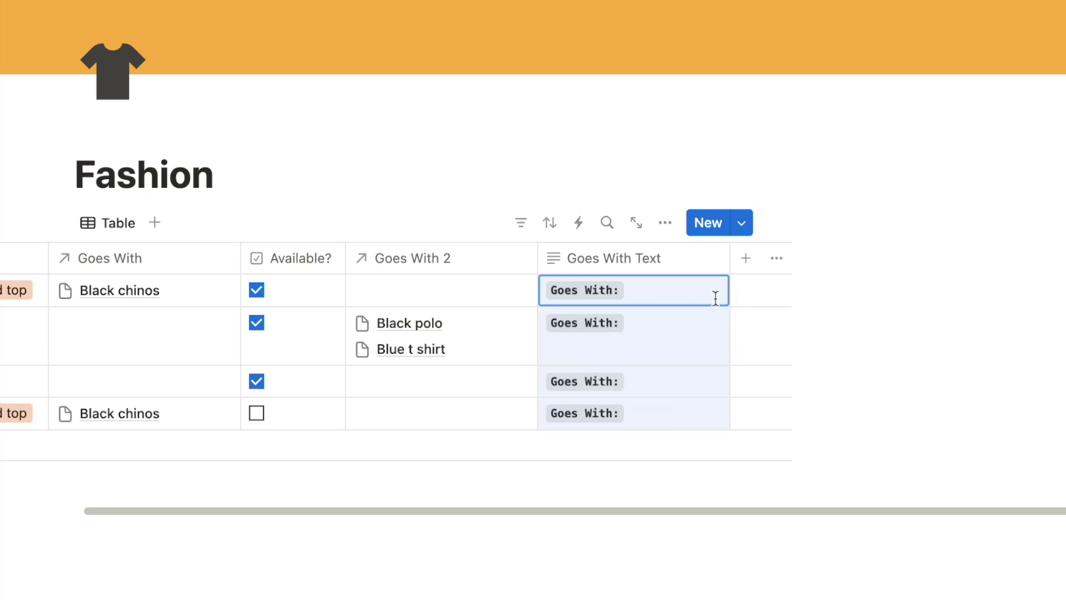
left_click(991, 412)
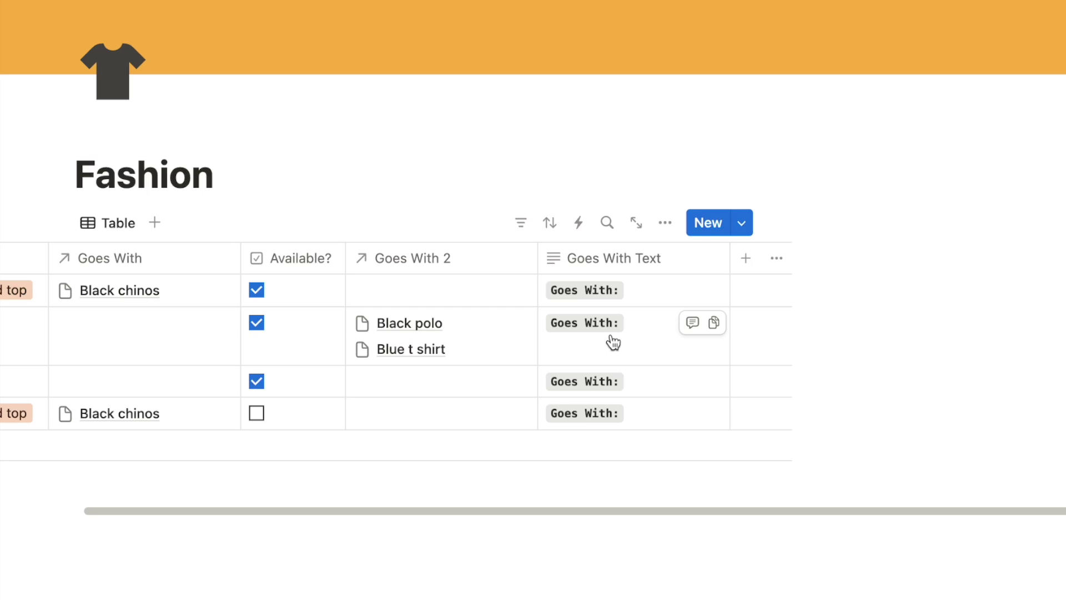
Step: Select all four clothing entries and give them the coat hanger icon together
scroll(566, 355, "left", 10)
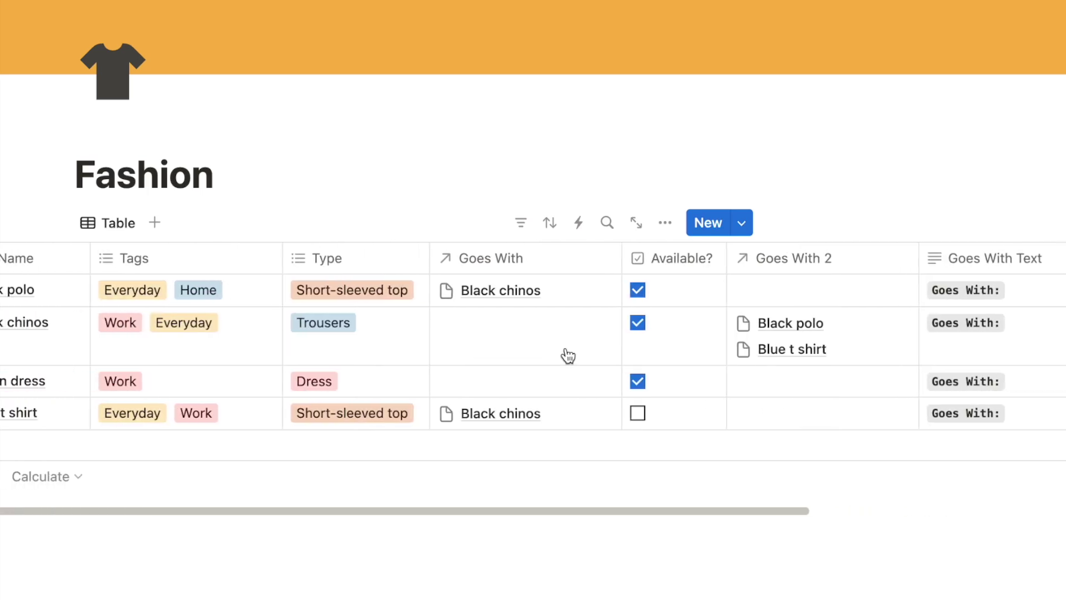
scroll(567, 354, "left", 5)
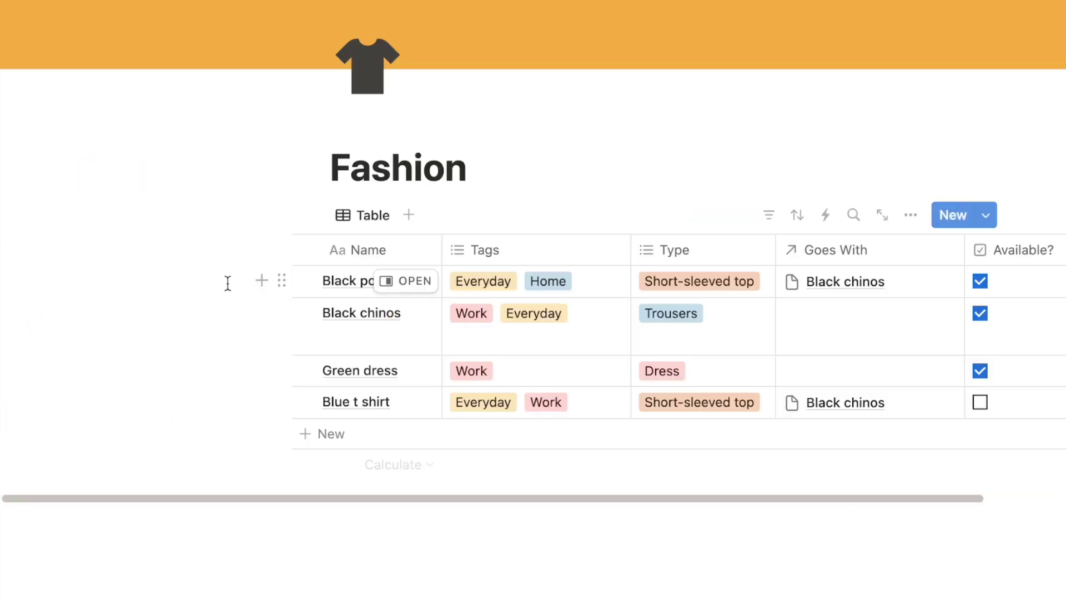
left_click_drag(0, 293, 45, 316)
left_click_drag(302, 306, 404, 408)
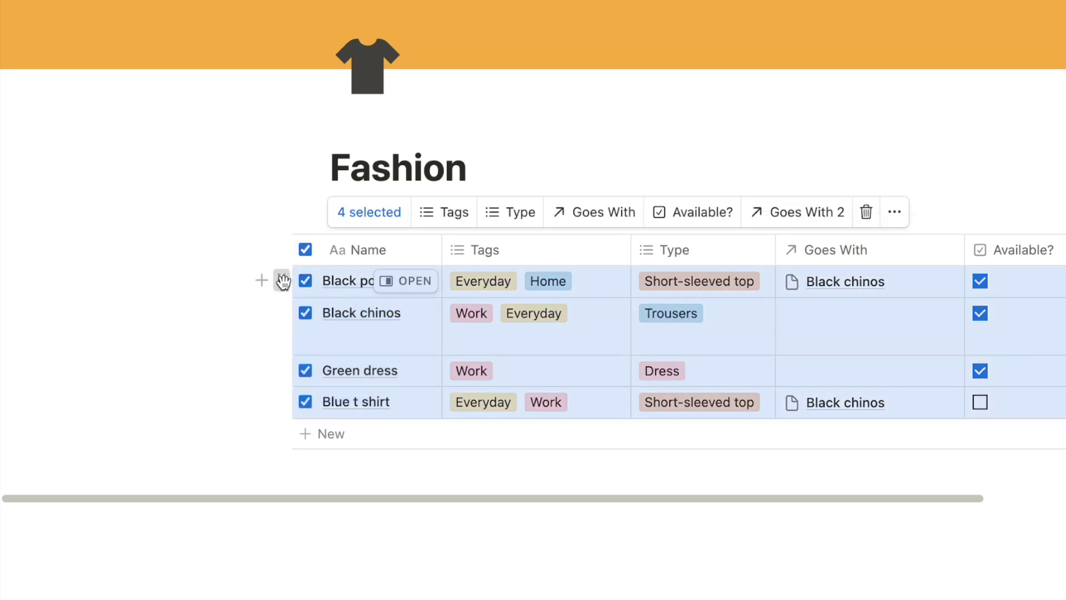
left_click(283, 281)
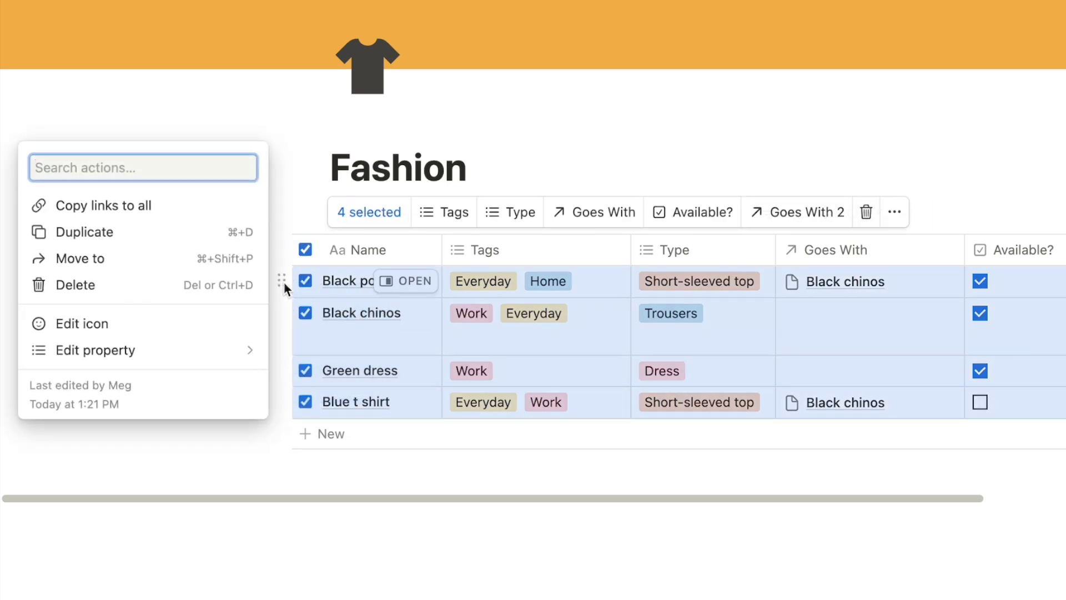
left_click(226, 324)
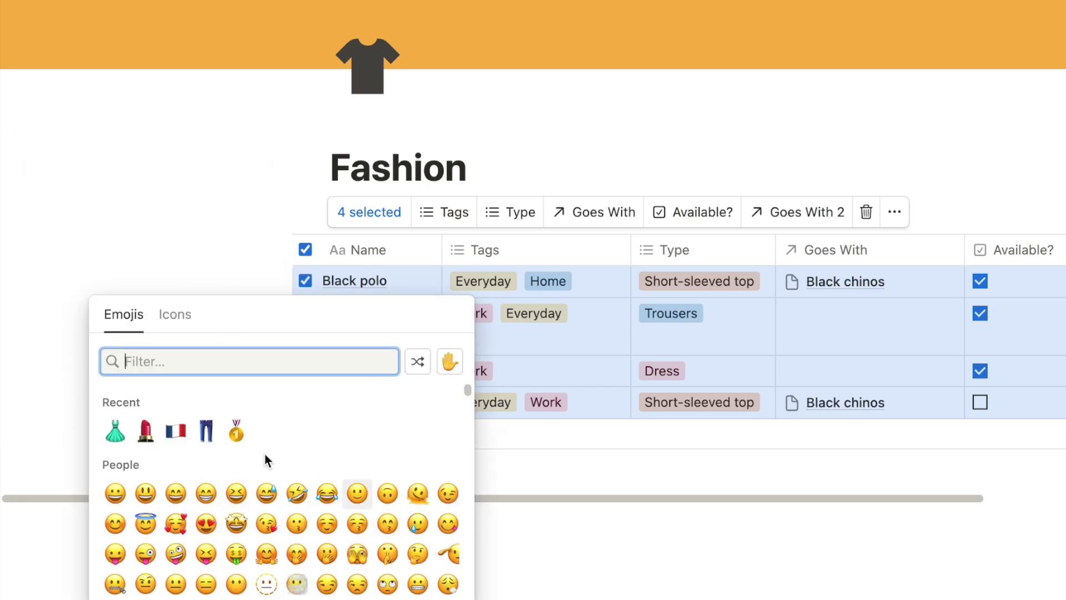
left_click(176, 315)
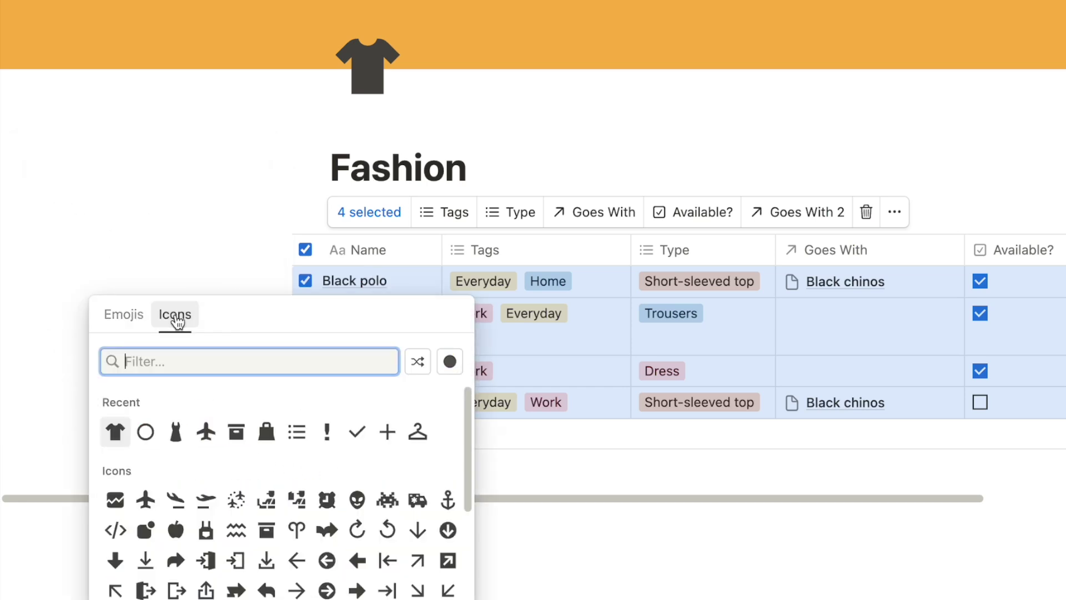
left_click(418, 436)
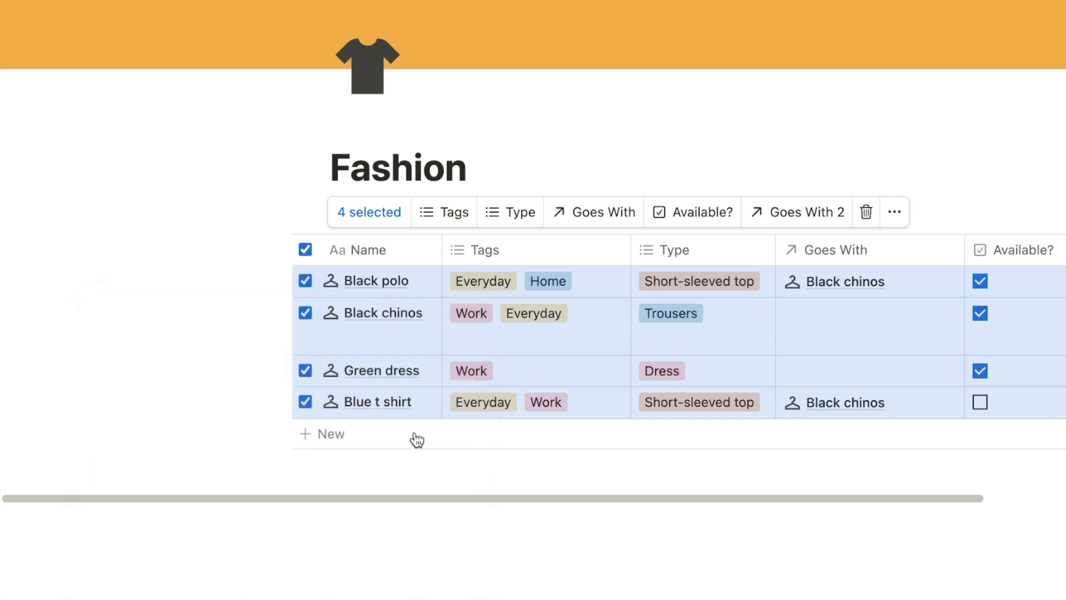
left_click(269, 419)
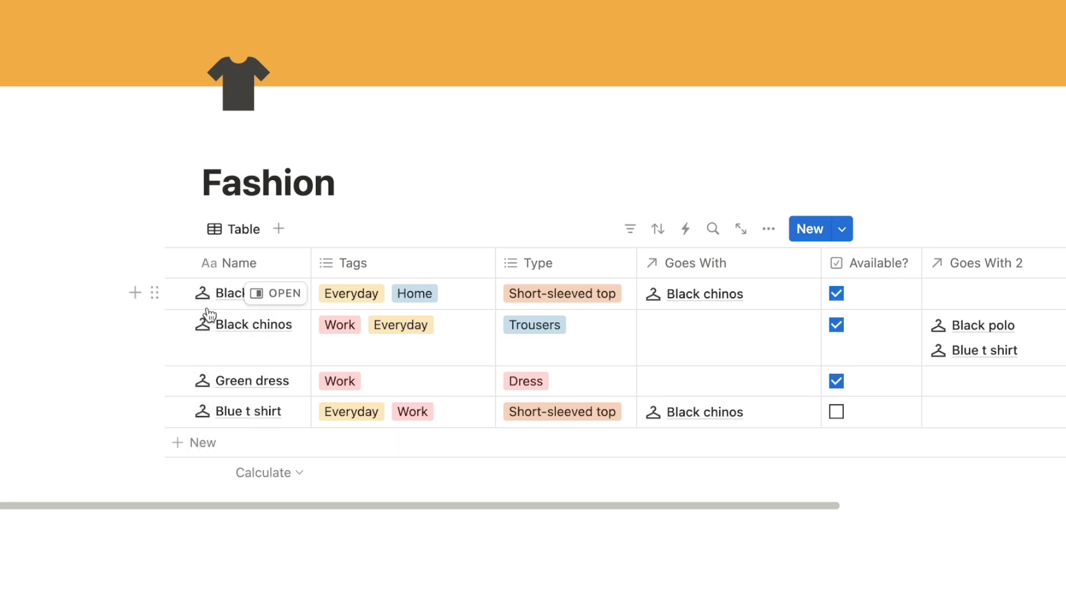
Step: Create a new template for the Fashion database and give it the coat hanger icon
left_click(844, 233)
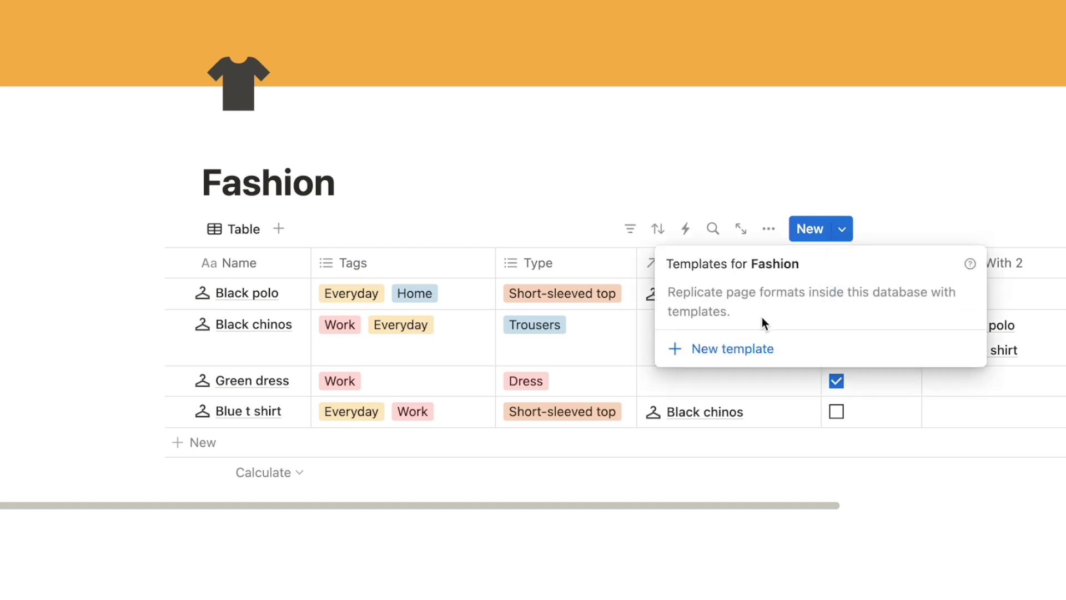
left_click(744, 350)
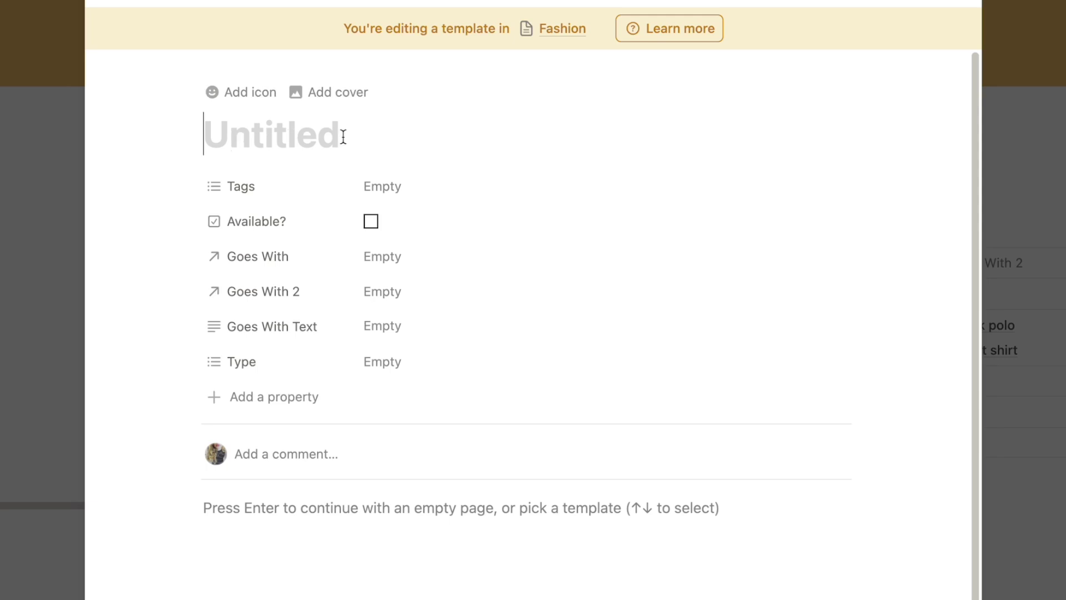
left_click(221, 96)
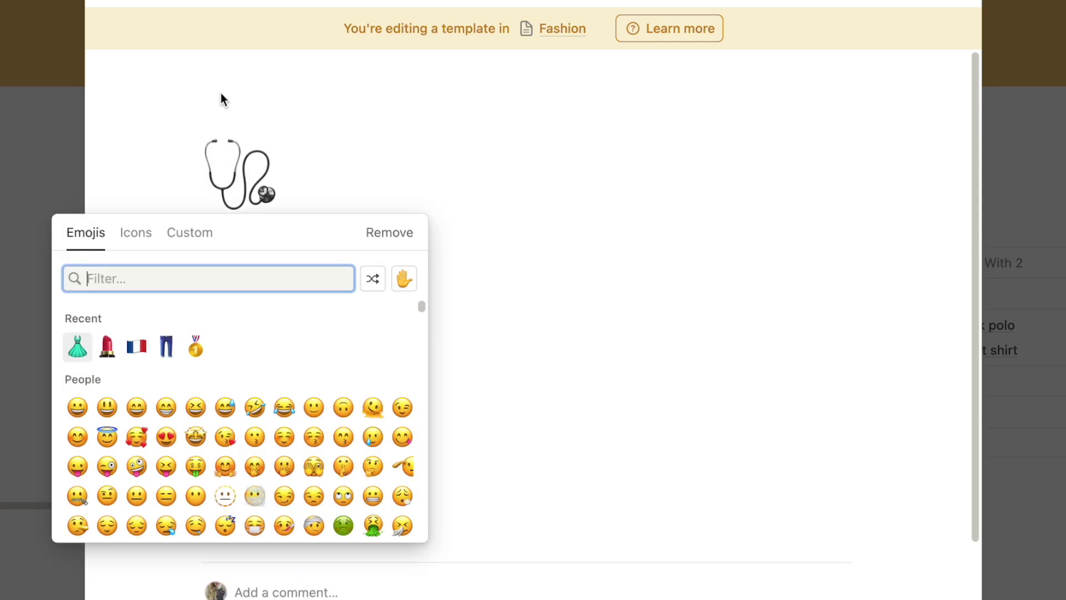
left_click(139, 242)
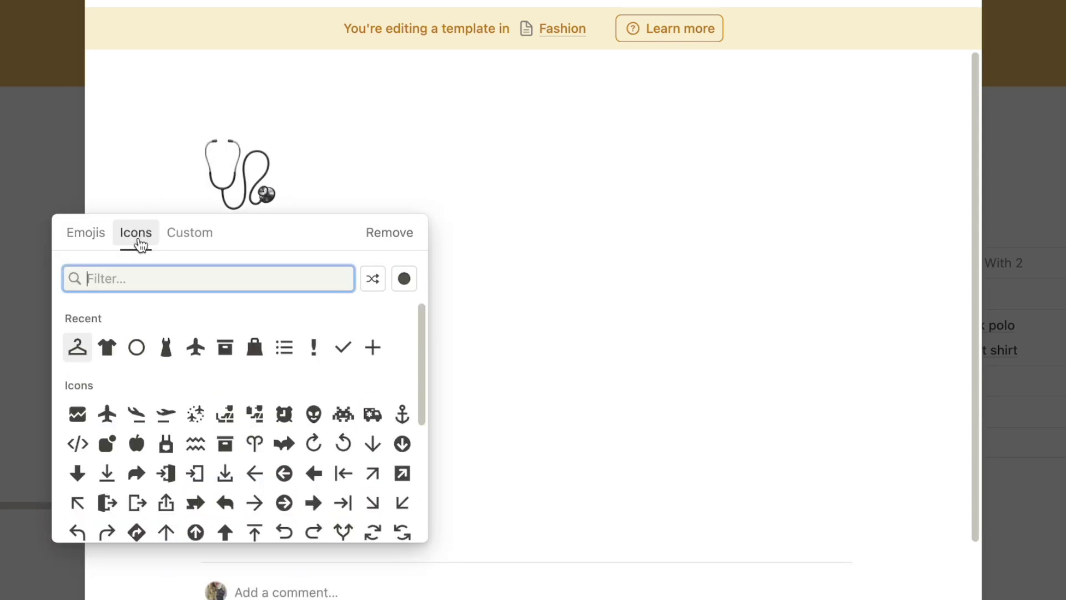
left_click(77, 348)
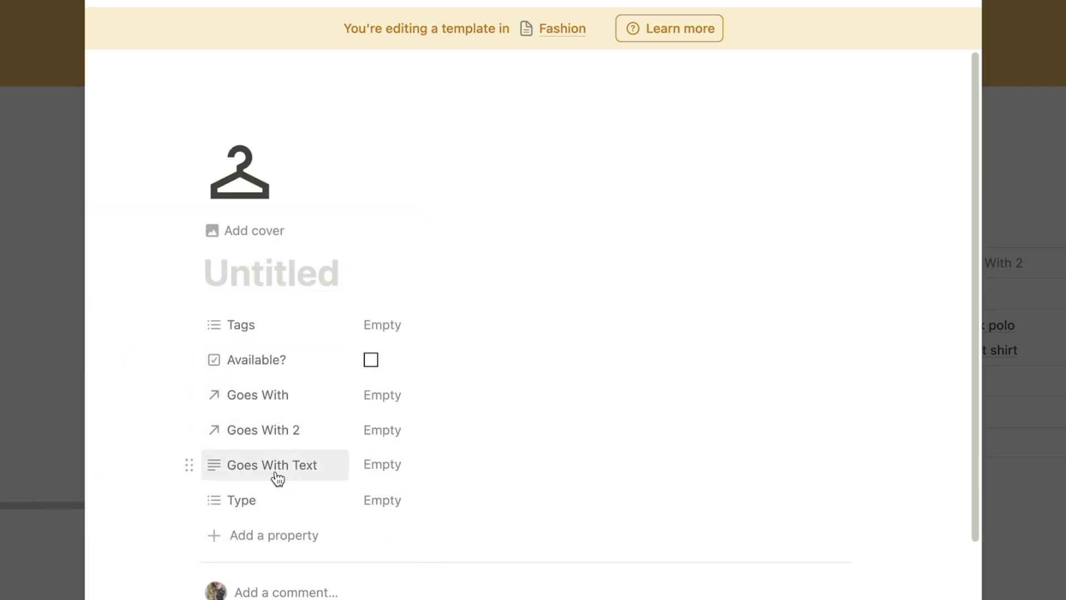
Step: Fill the template's Goes With Text property with the bold inline-code label "Goes With:" and close the template
left_click(417, 468)
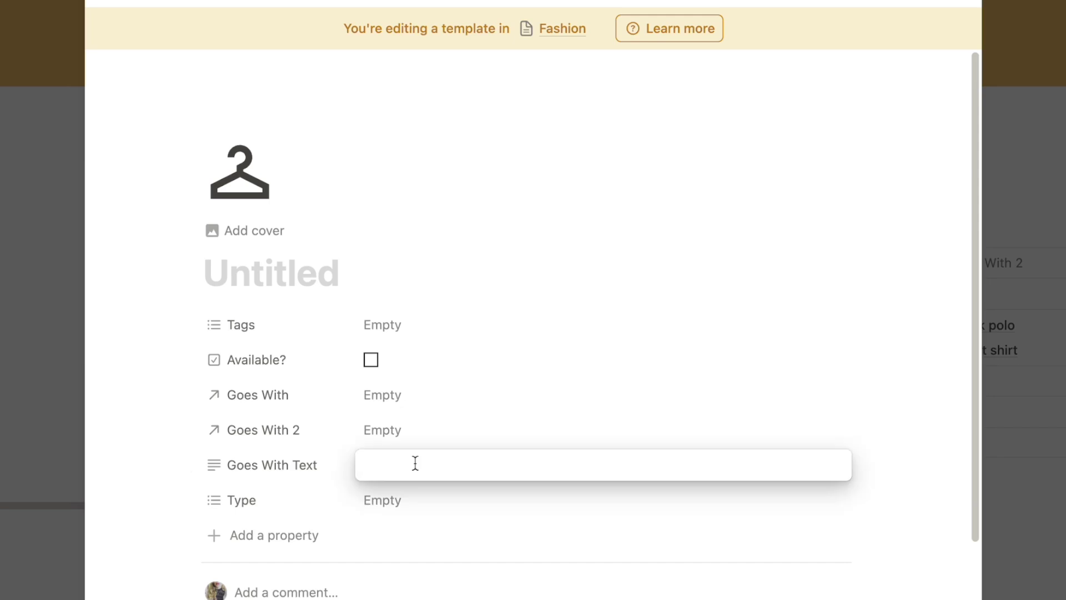
type("Goes With:")
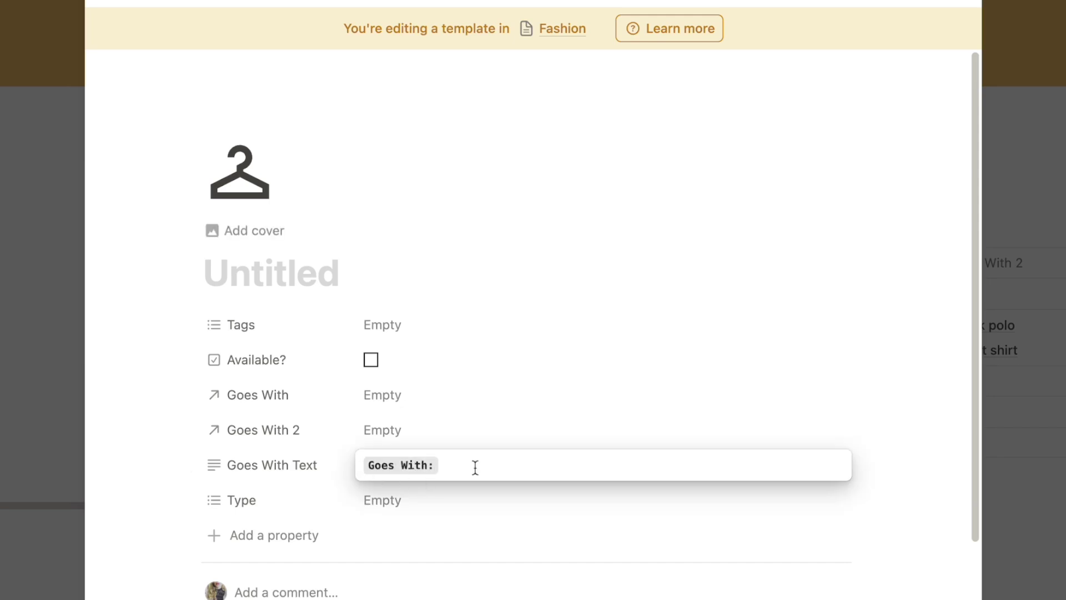
key("Escape")
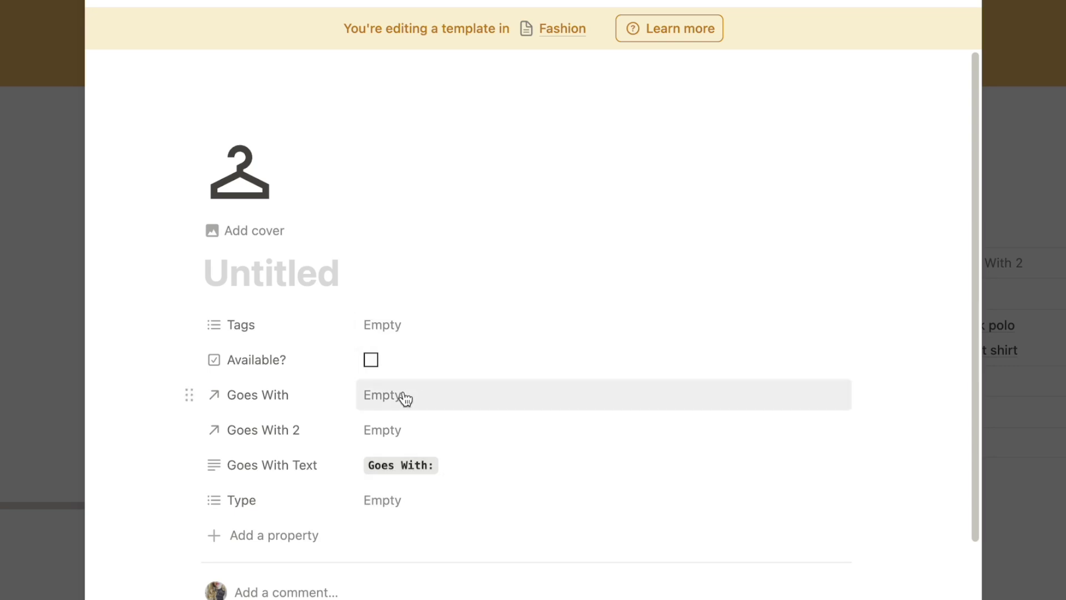
left_click(1, 255)
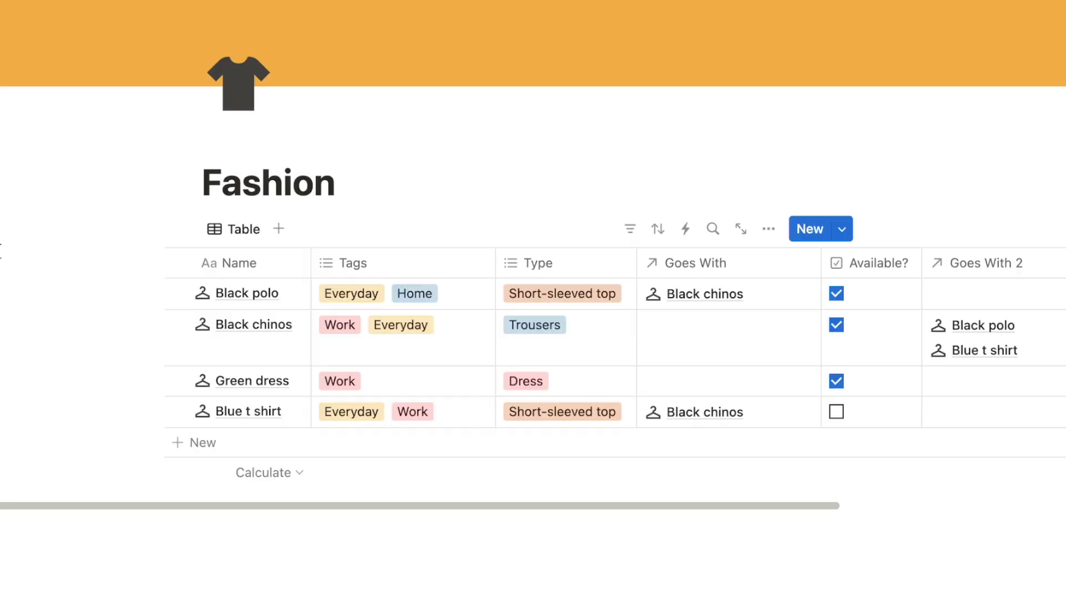
Step: Set the Untitled coat hanger template as the default for all views in "Fashion"
left_click(844, 236)
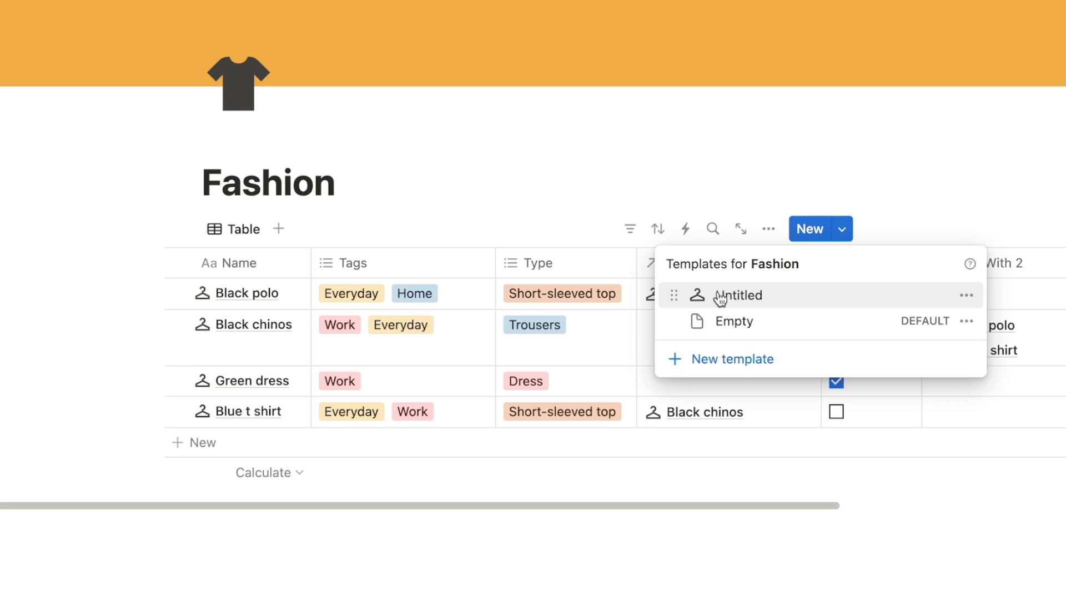
left_click(967, 299)
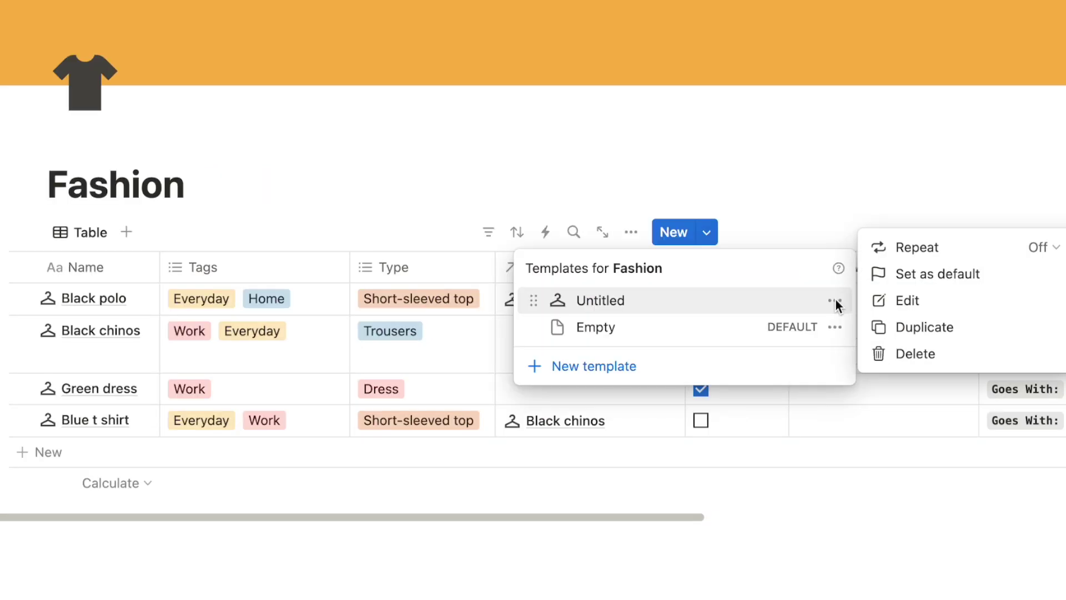
left_click(915, 276)
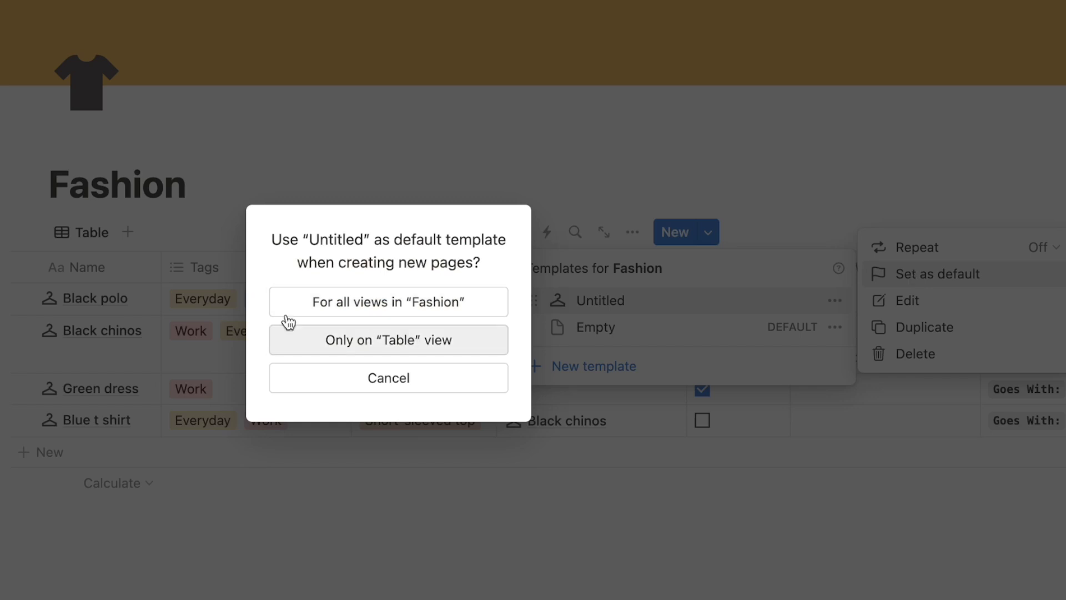
left_click(427, 305)
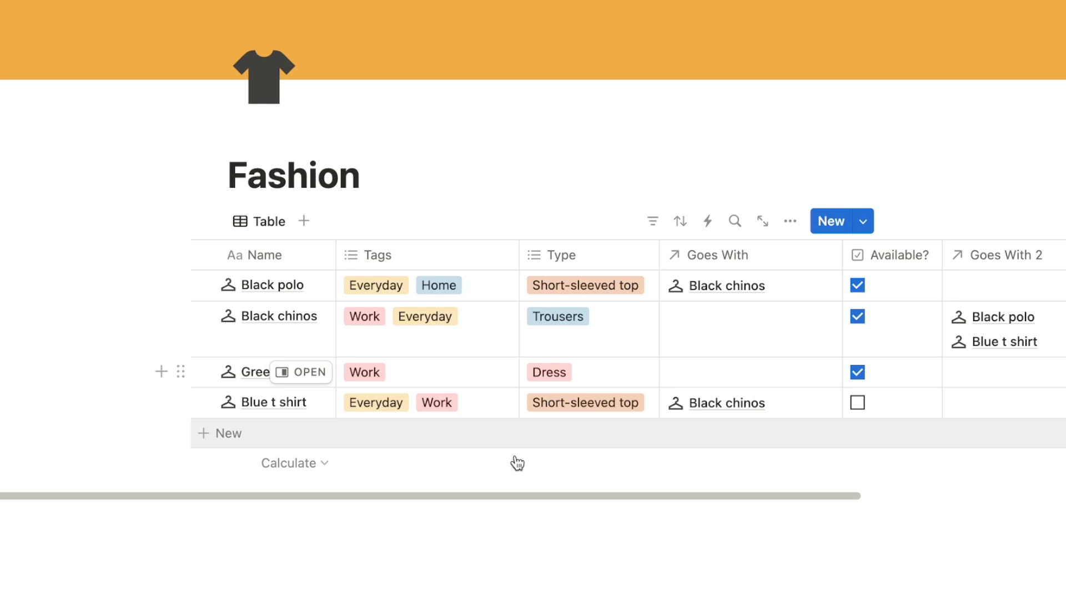
Step: Add a new clothing entry named "B&W skirt" below Blue t shirt and open its Tags options
scroll(428, 349, "right", 5)
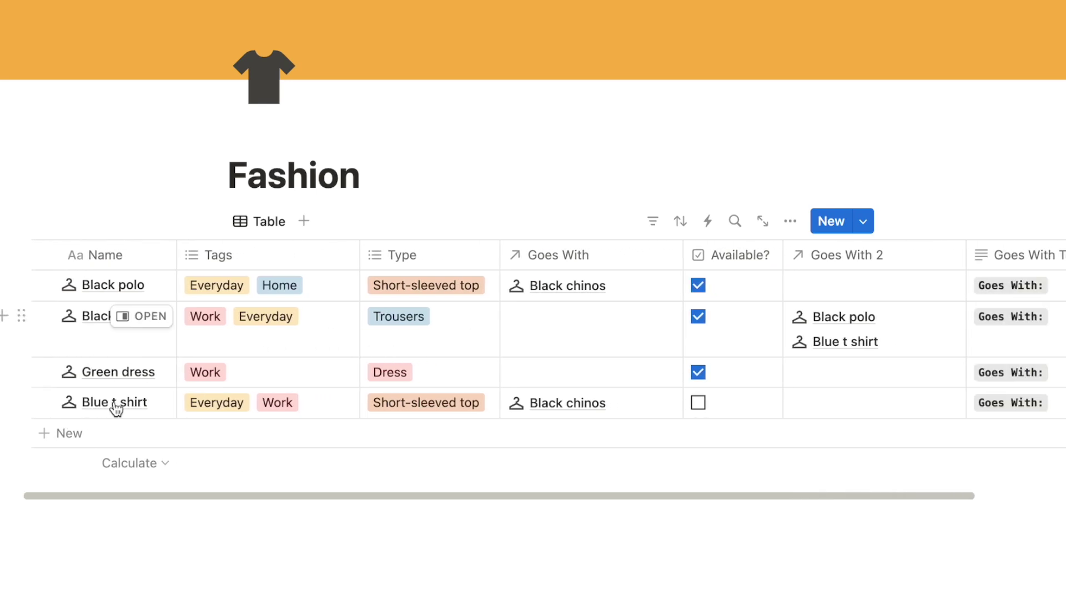
left_click(58, 434)
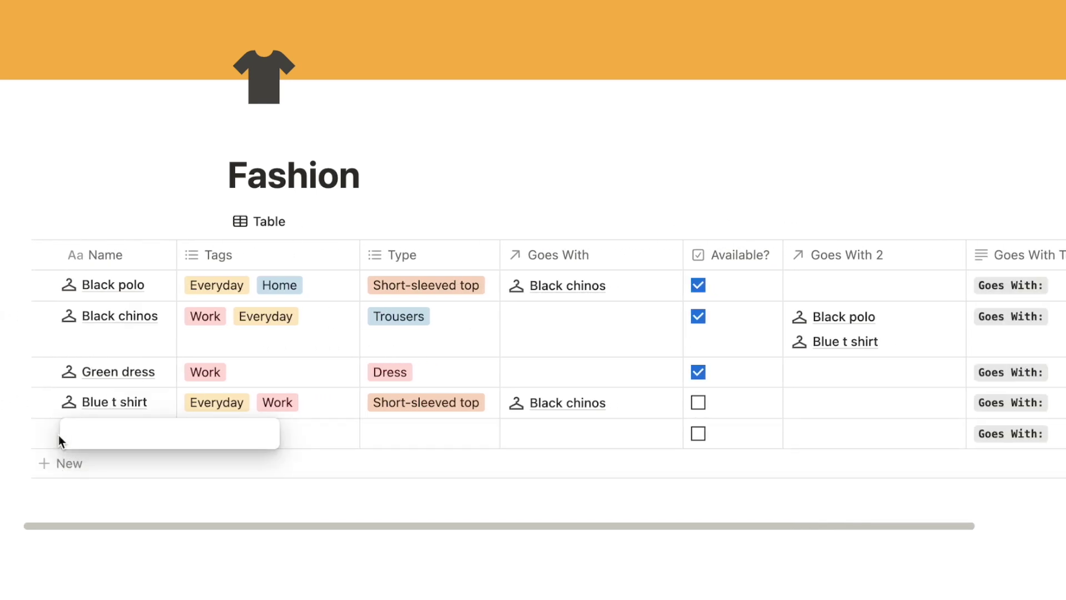
type("B&W skirt")
key("Return")
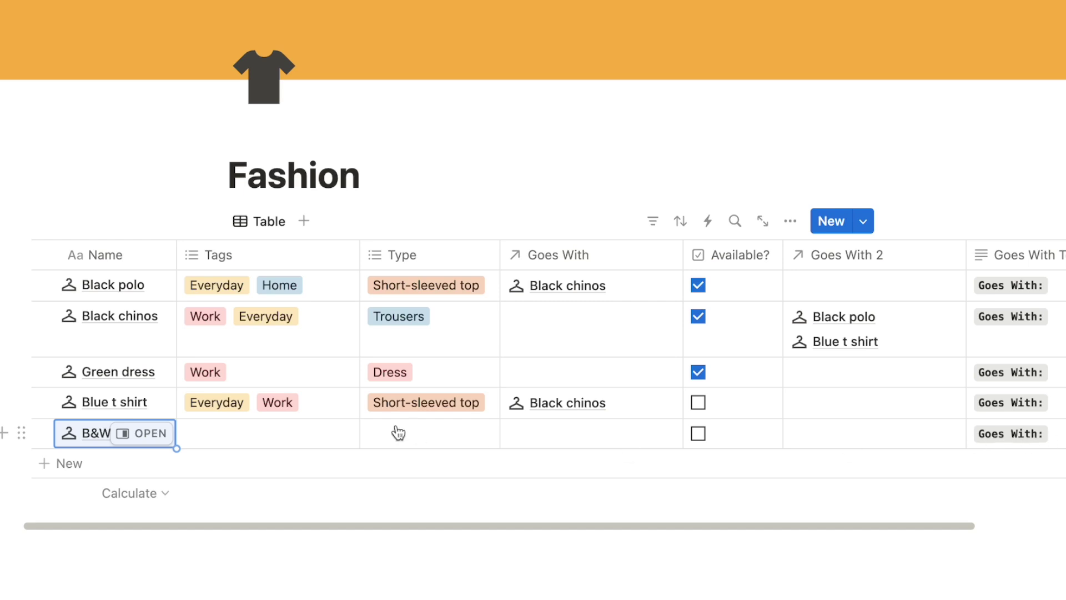
left_click(222, 439)
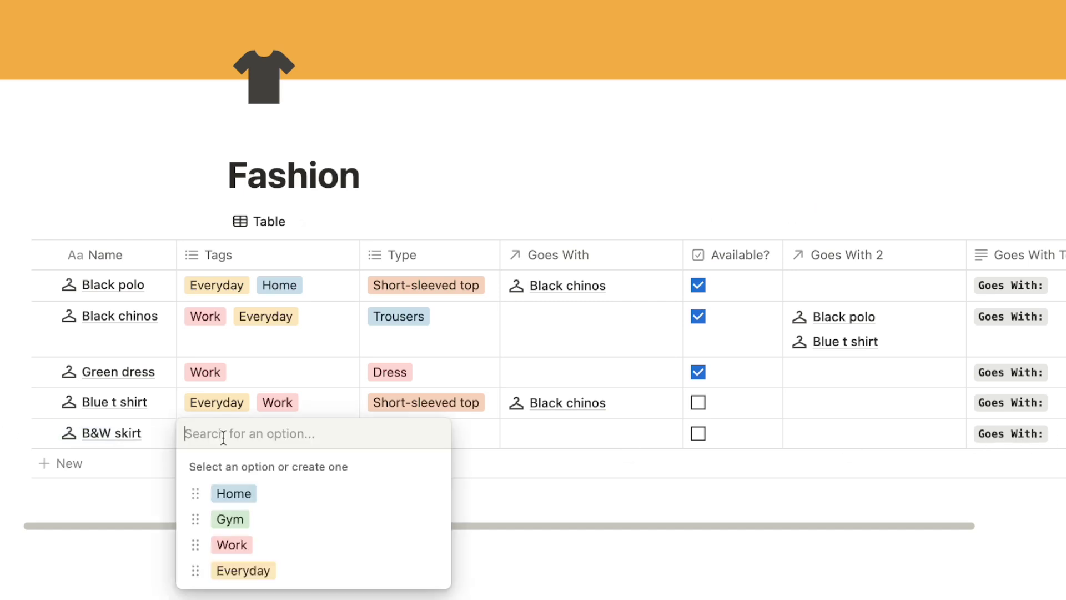
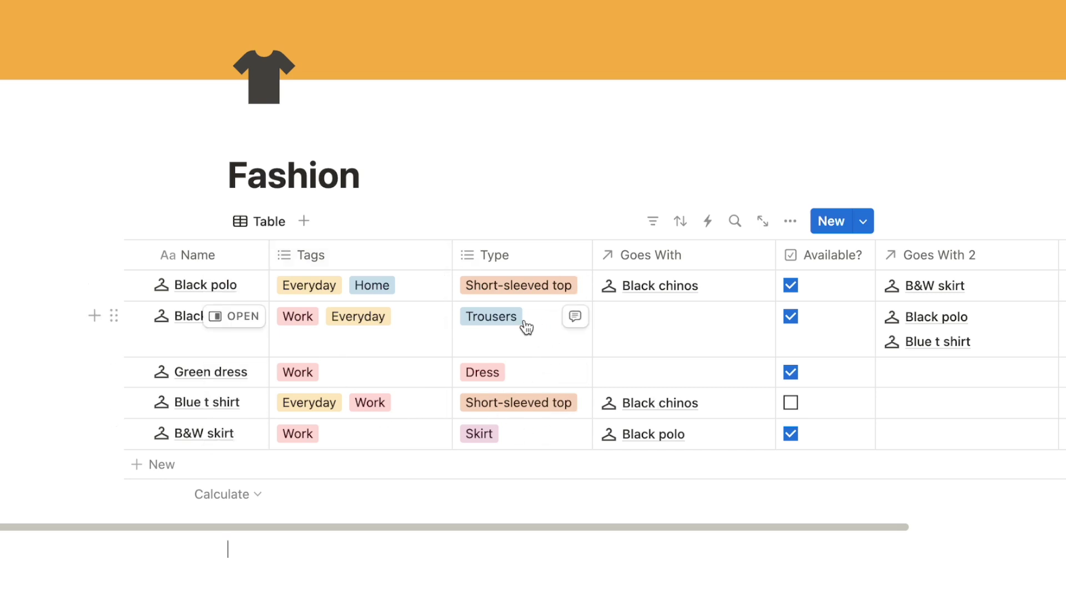
Step: Switch the Fashion database view to the Gallery layout with the card size set to Small
left_click(790, 222)
left_click(832, 259)
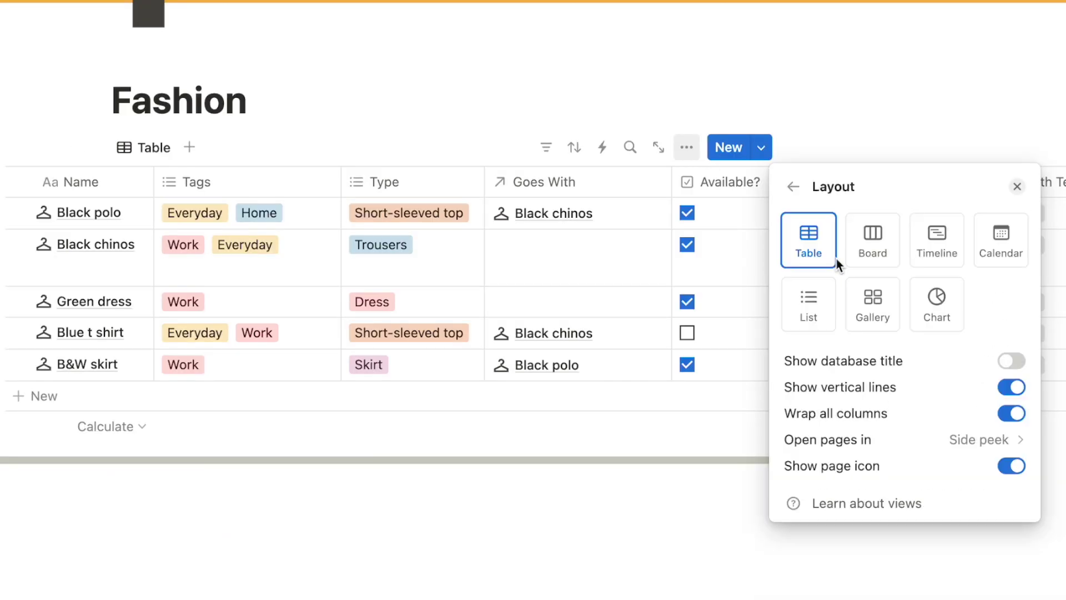
left_click(881, 311)
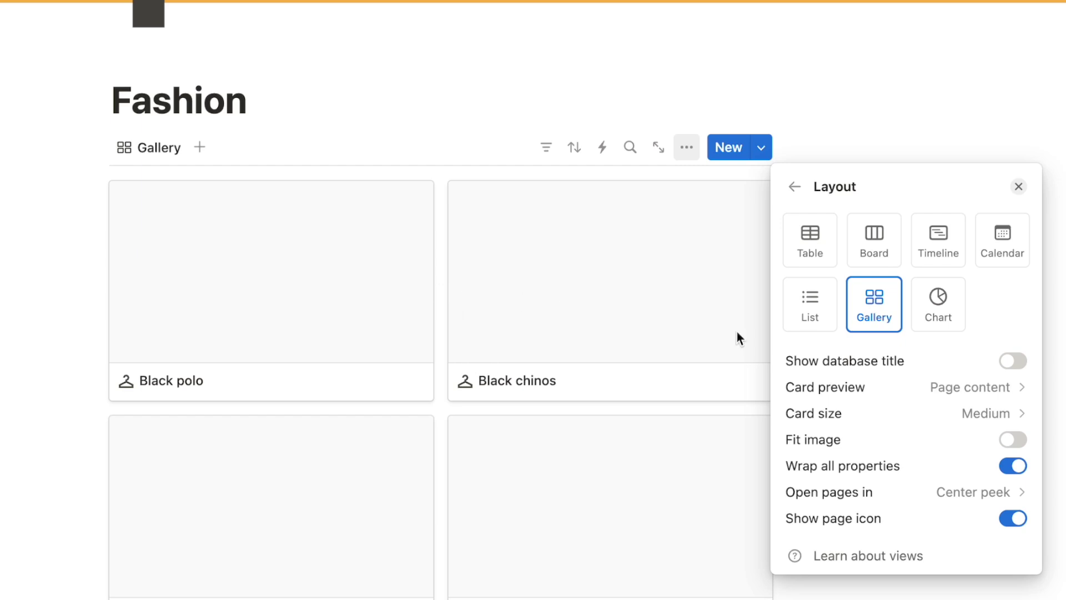
left_click(840, 412)
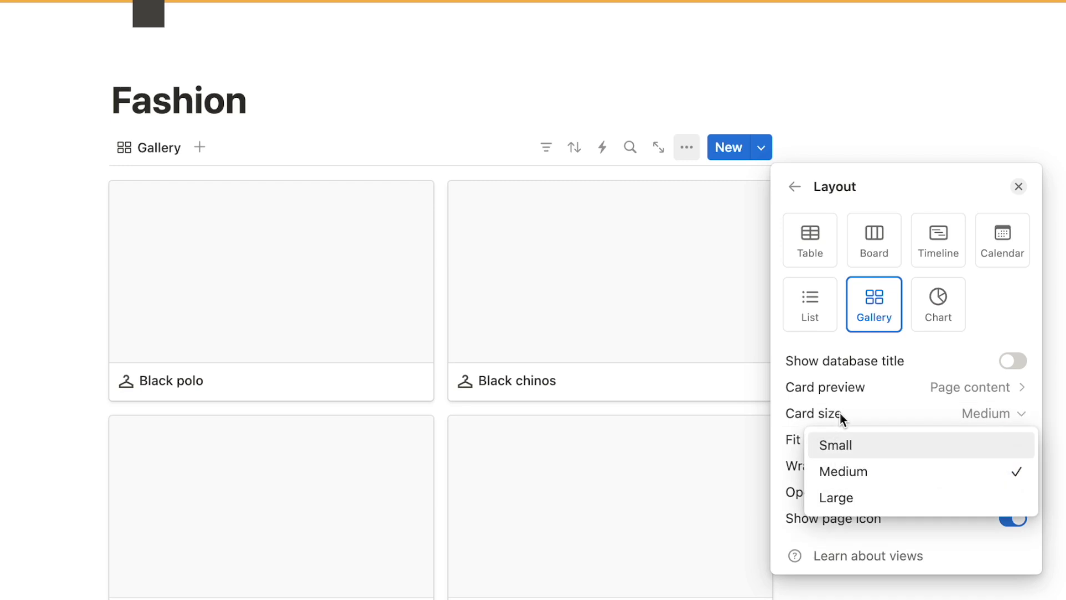
left_click(850, 451)
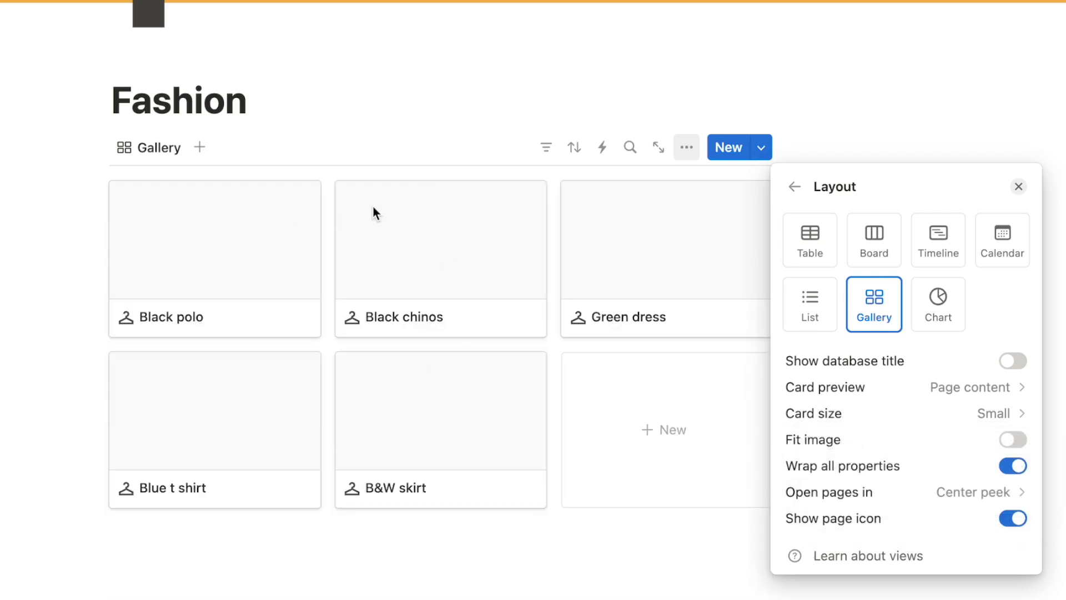
left_click(1019, 187)
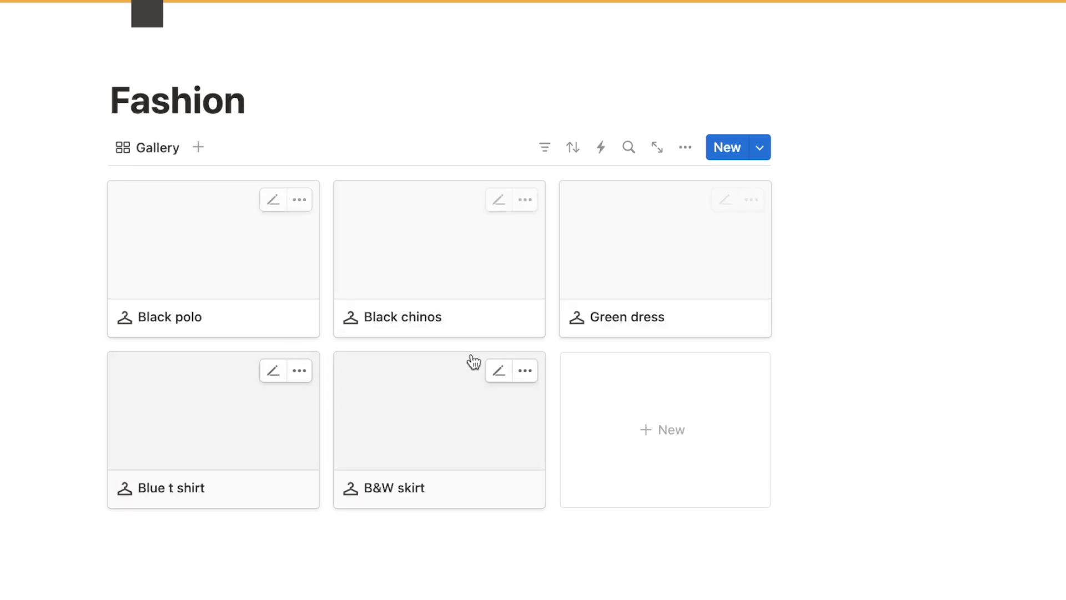
Step: Show Tags, Type, Available?, Goes With Text, Goes With and Goes With 2 on the gallery cards, in that order
left_click(687, 158)
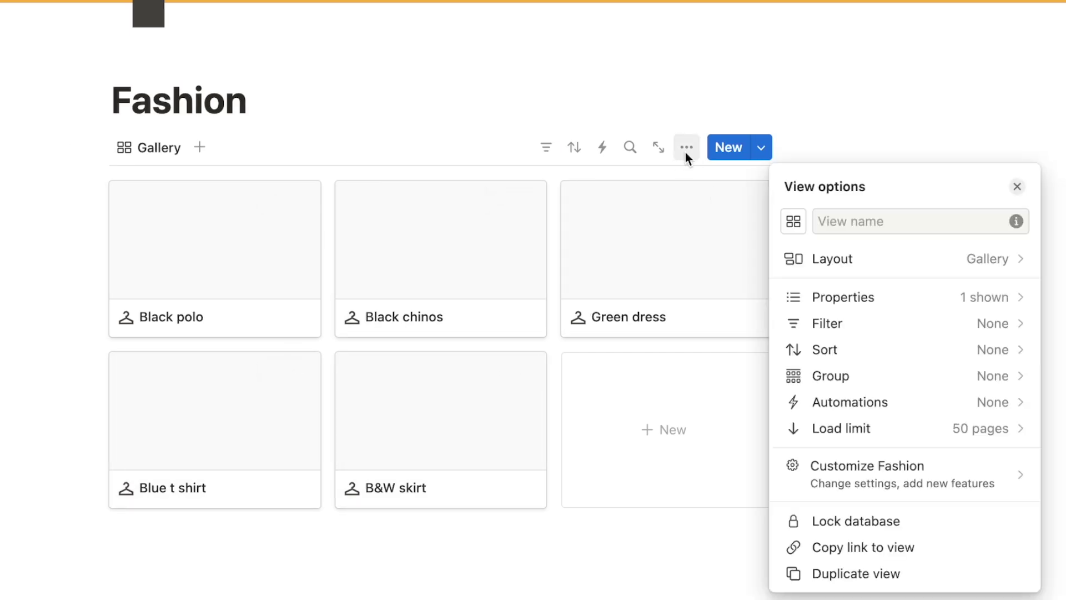
left_click(833, 300)
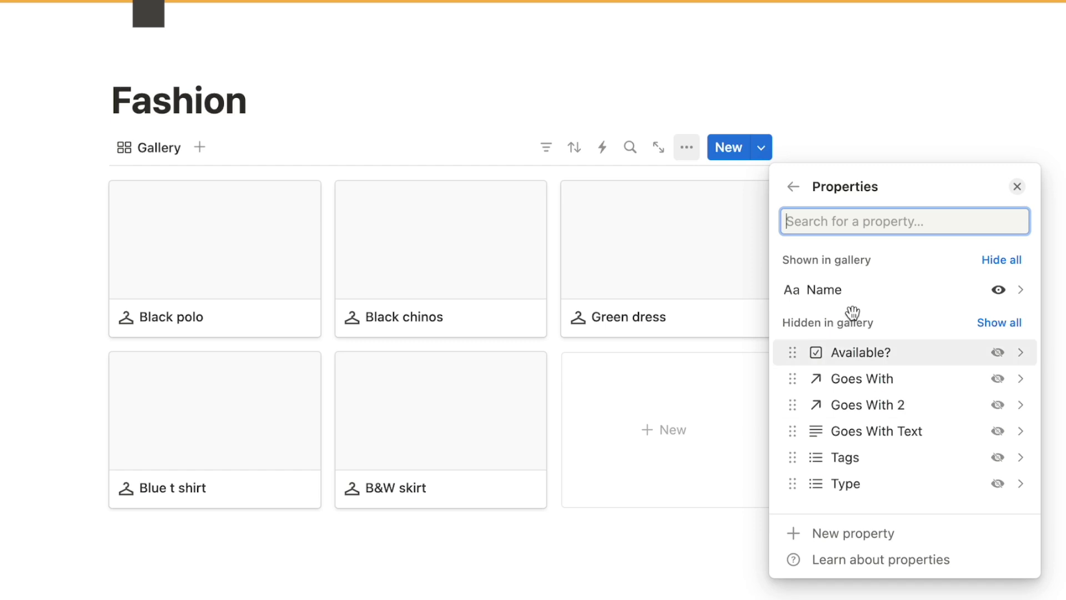
left_click(997, 458)
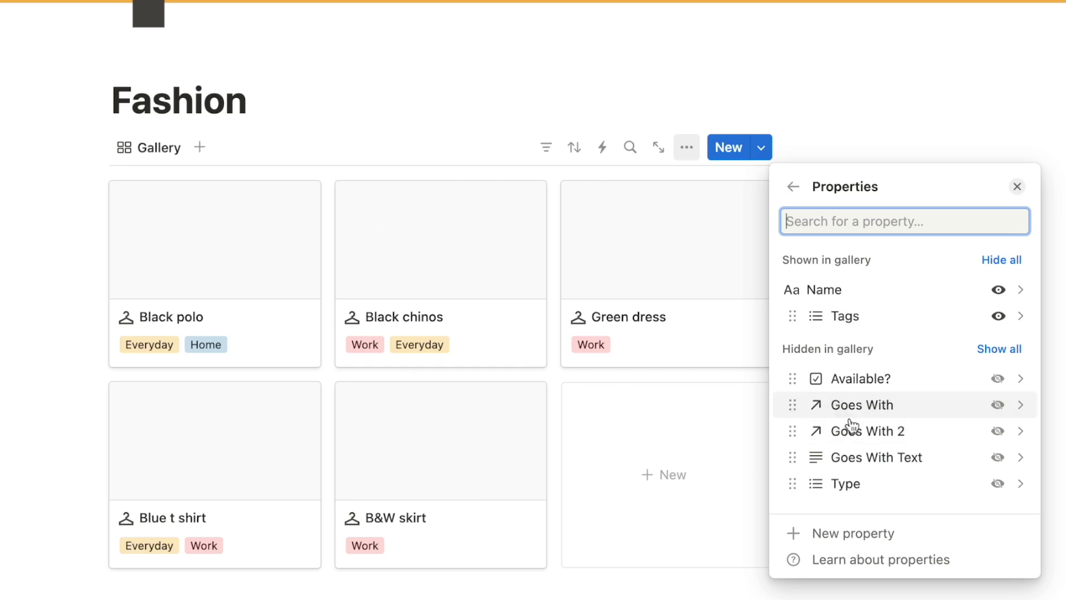
left_click(998, 484)
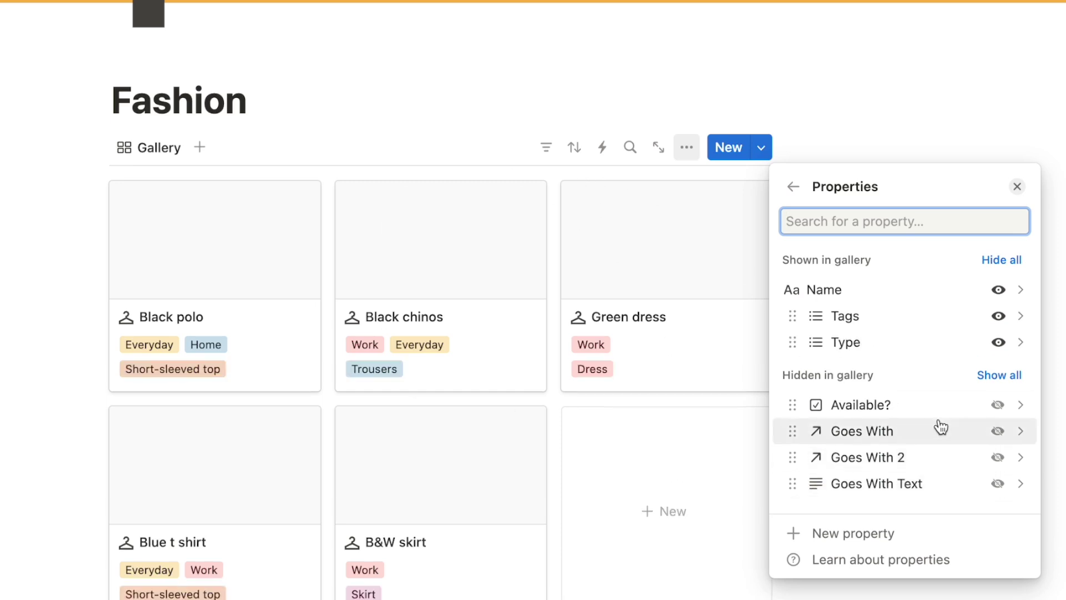
left_click(998, 406)
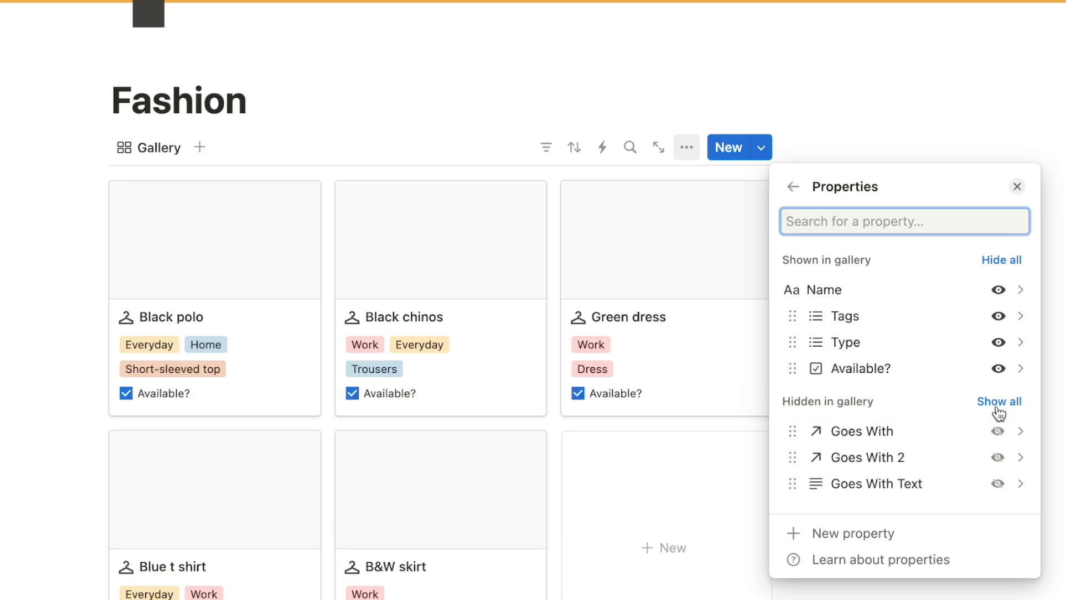
left_click(998, 484)
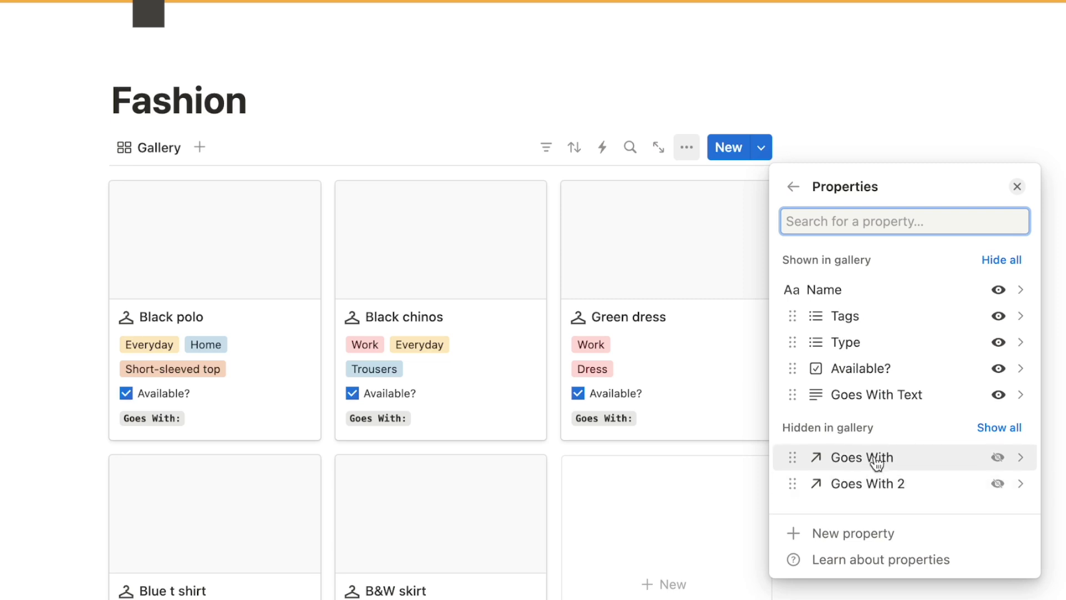
left_click(998, 456)
left_click(999, 483)
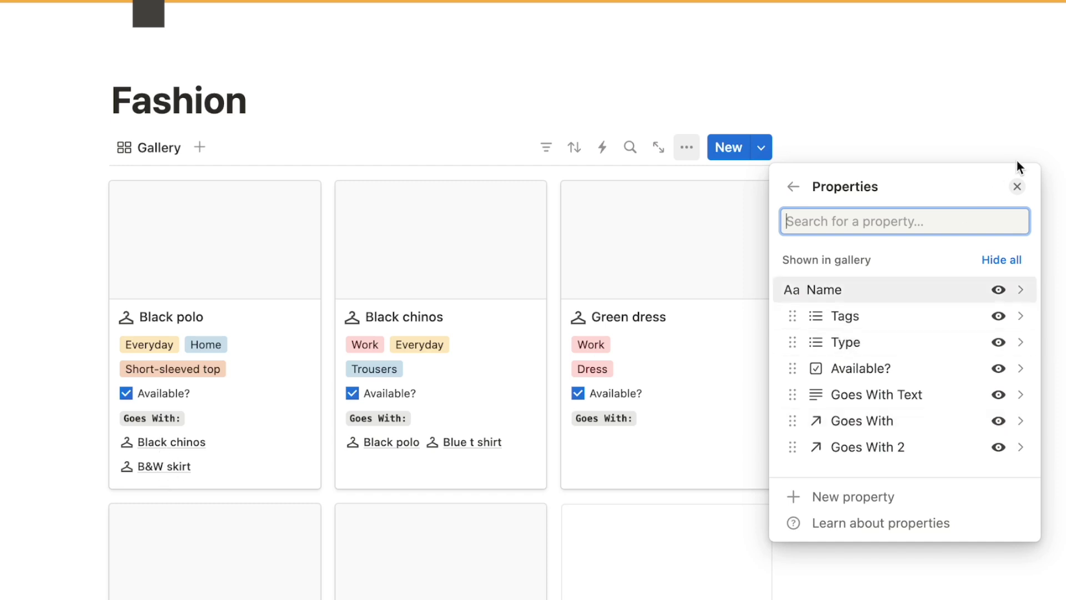
left_click(1018, 188)
Step: Try the gallery cards with Card preview set to None, and restore the preview to Page content
scroll(317, 281, "down", 3)
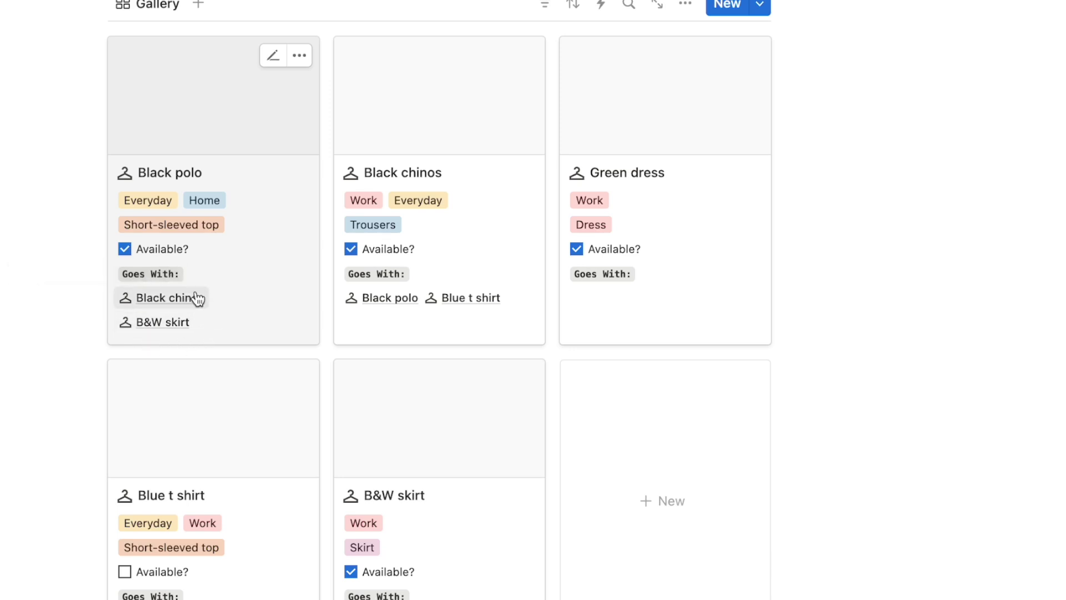
scroll(824, 321, "up", 1)
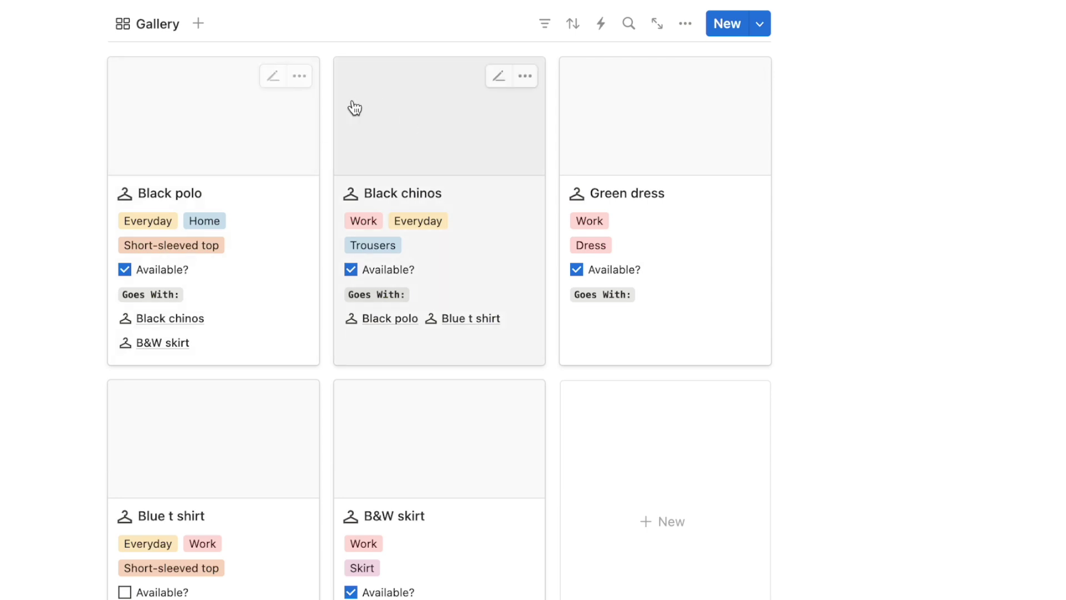
left_click(685, 25)
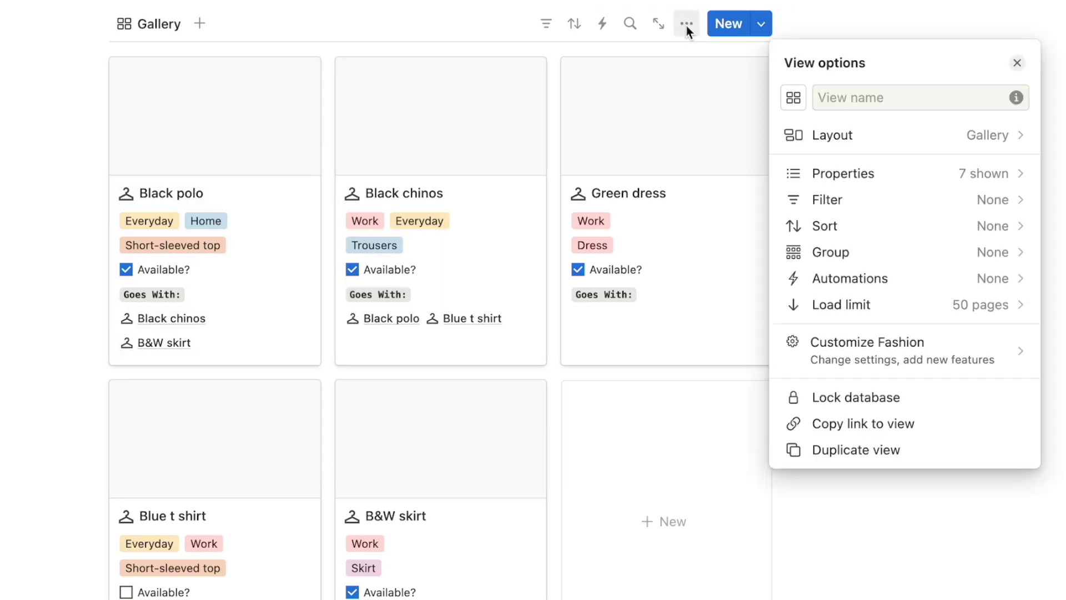
left_click(854, 144)
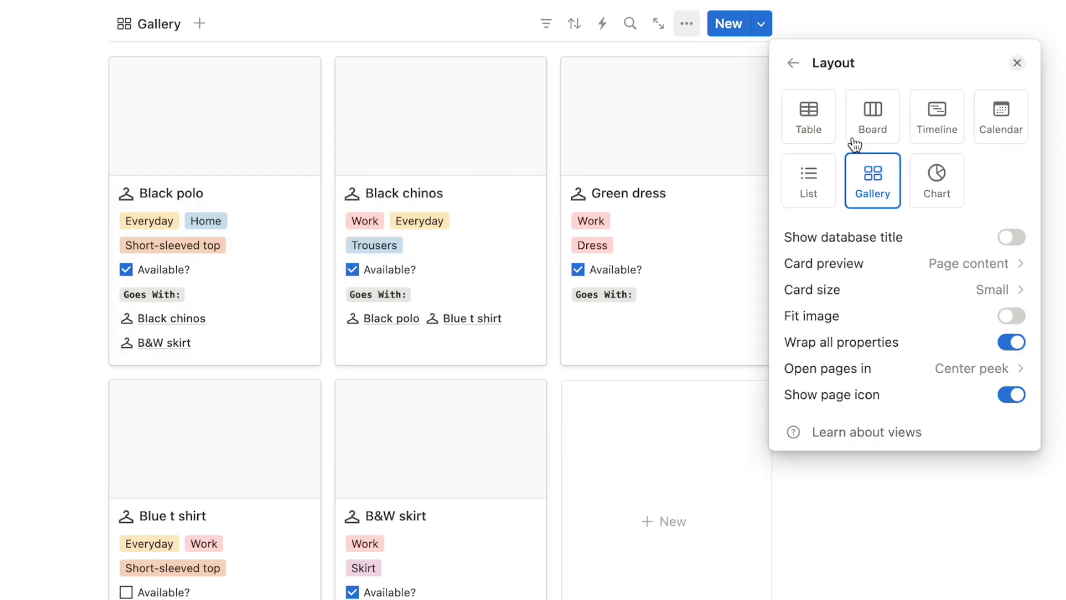
left_click(849, 265)
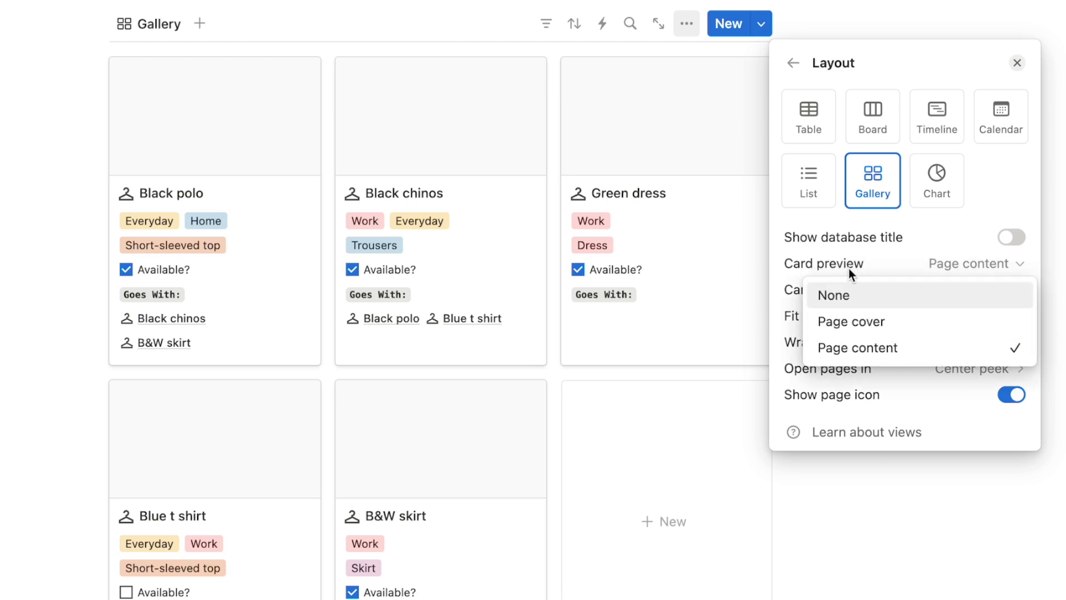
left_click(843, 297)
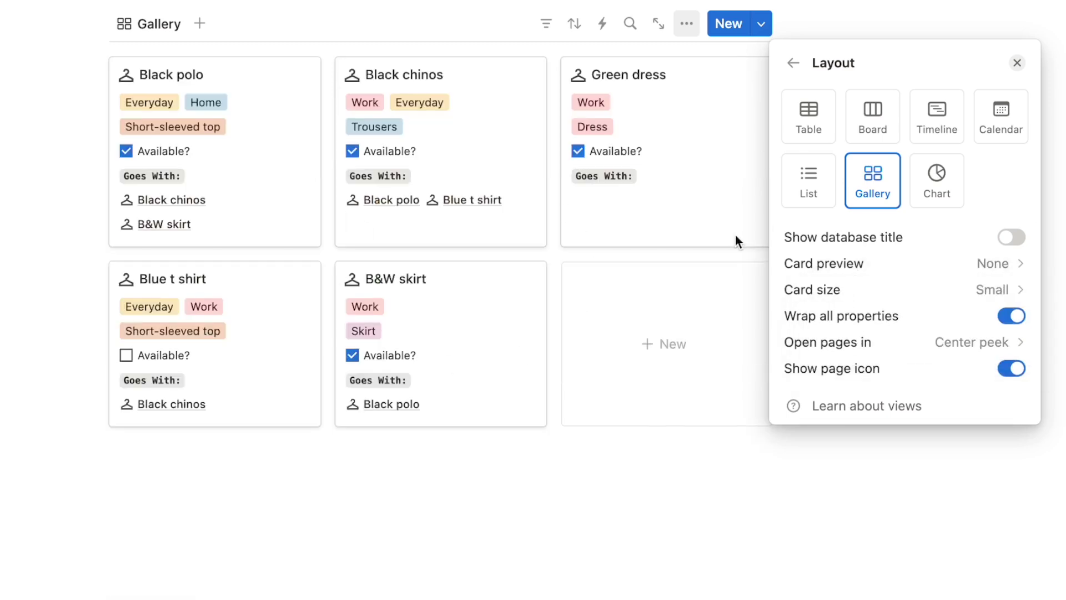
left_click(818, 264)
left_click(842, 348)
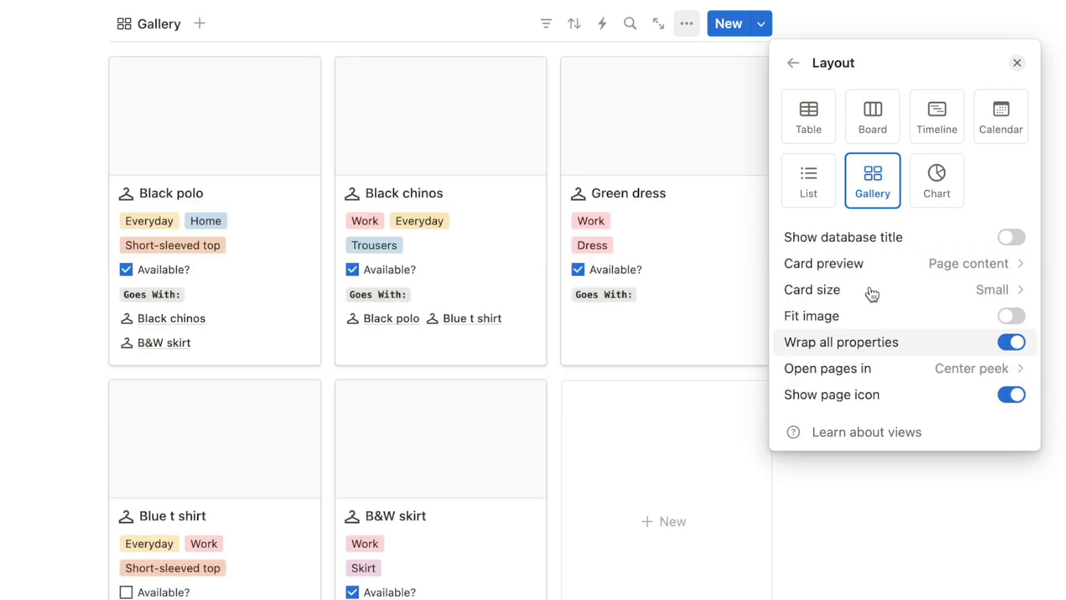
left_click(1018, 63)
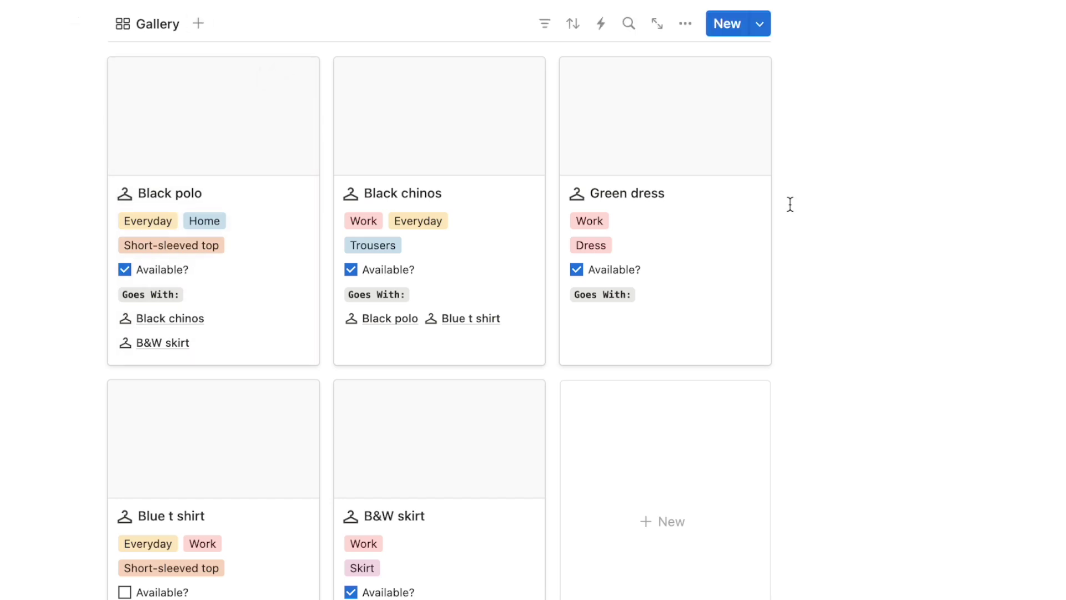
Step: Open the Black polo card and insert an image block in its empty page body
left_click(213, 172)
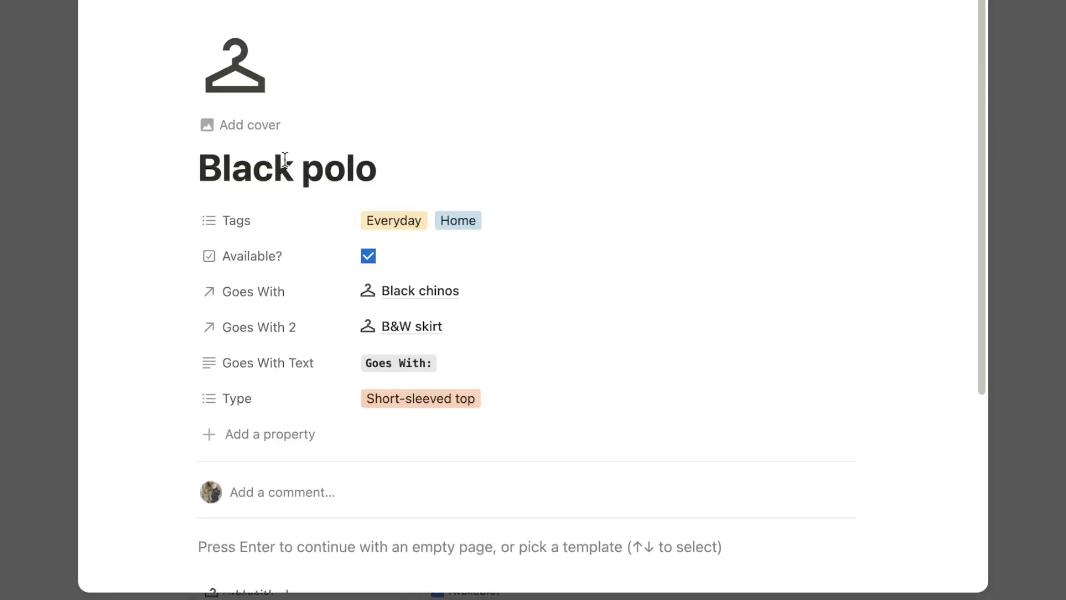
scroll(426, 345, "down", 3)
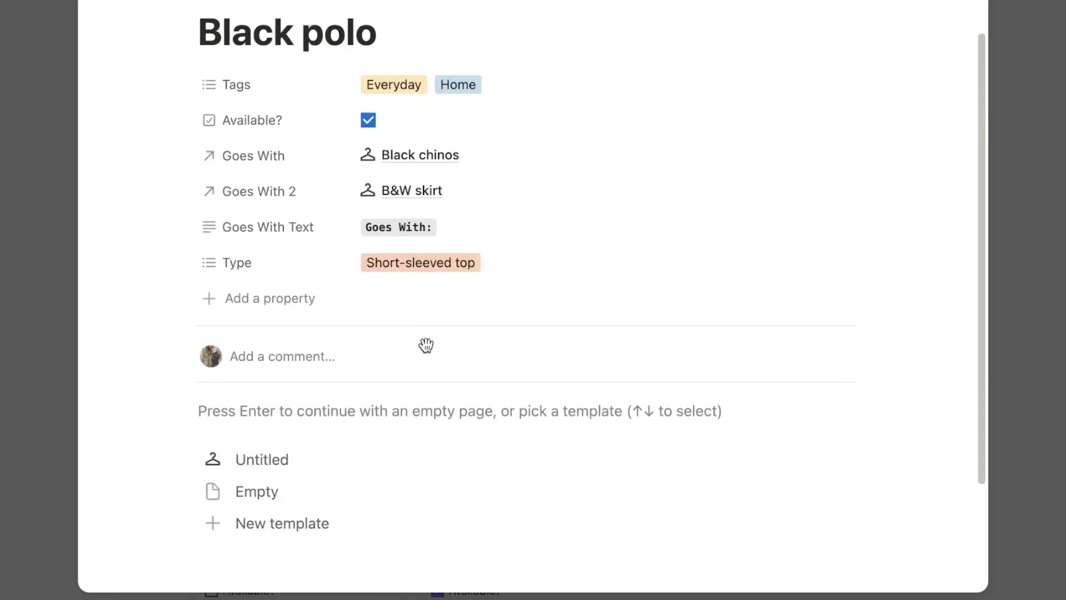
left_click(285, 415)
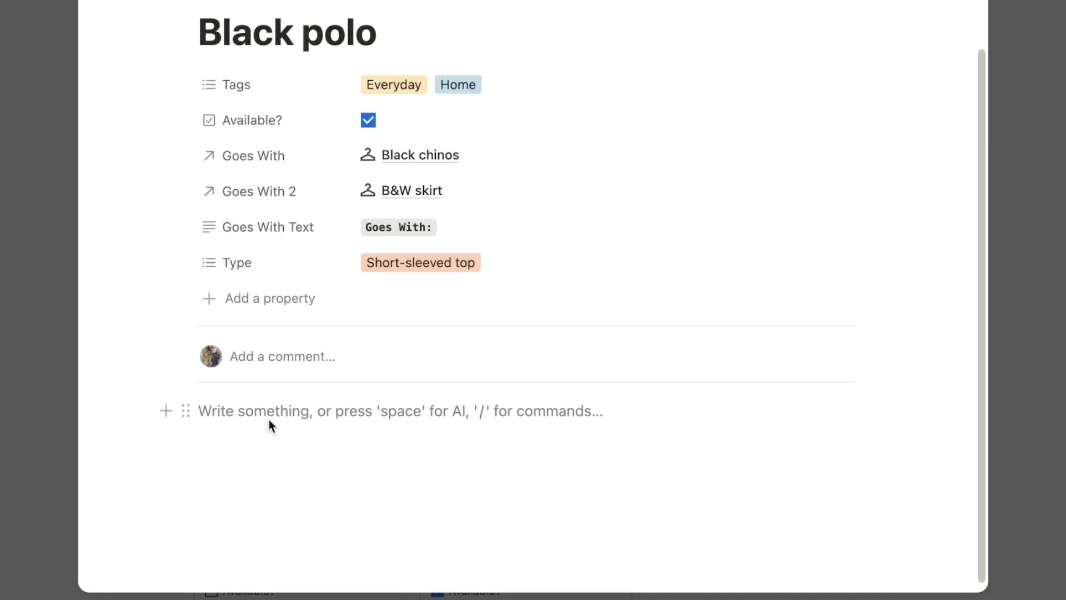
type("/im")
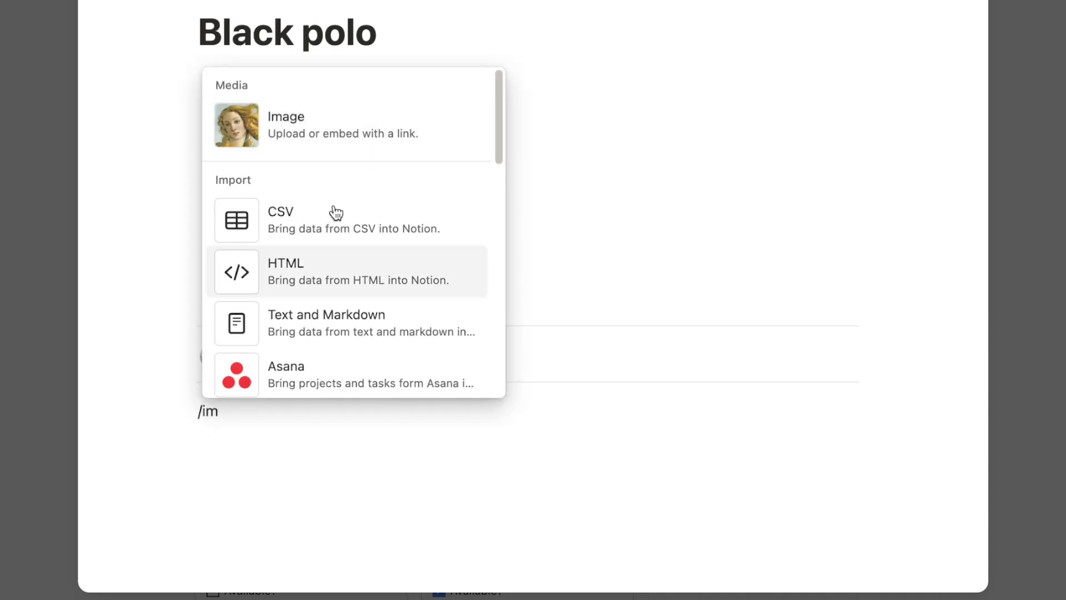
left_click(343, 133)
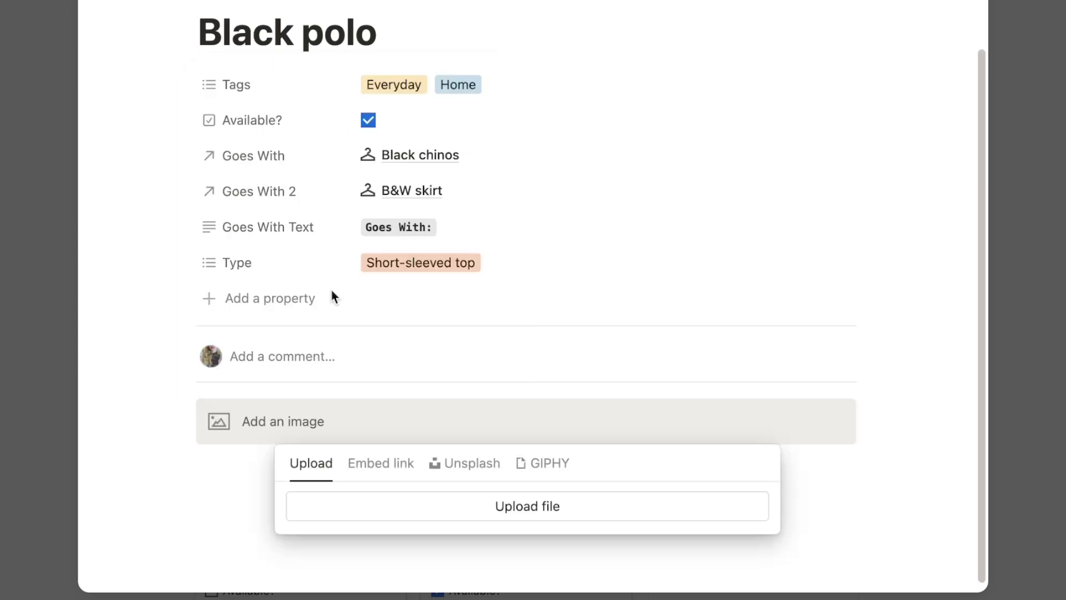
Step: Upload the "black polo" file from the Desktop into the image block and return to the gallery
left_click(364, 469)
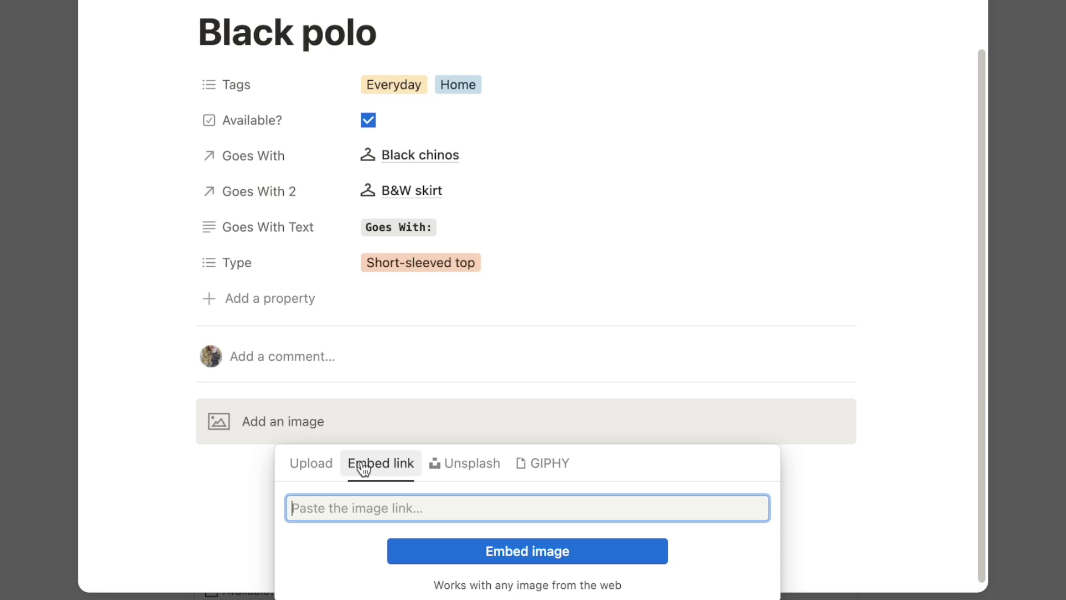
left_click(320, 466)
left_click(488, 506)
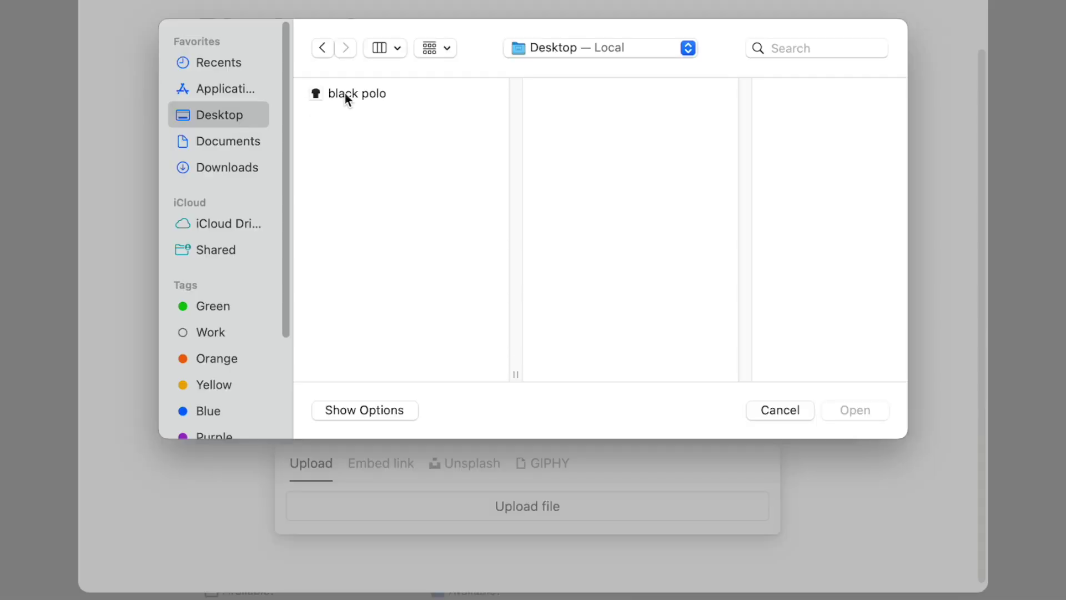
double_click(349, 94)
scroll(695, 267, "down", 5)
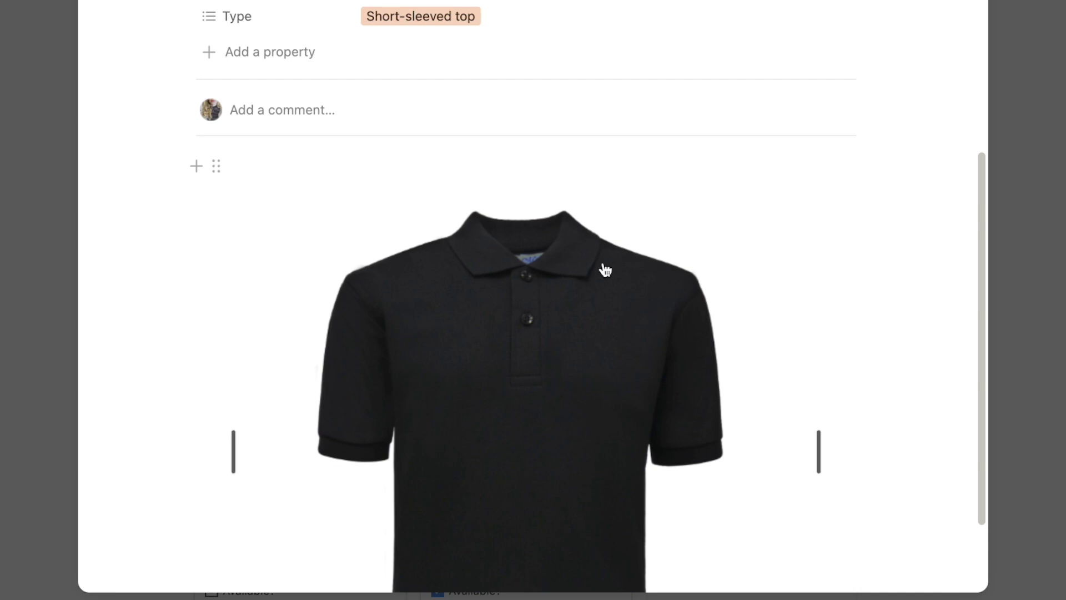
key("Escape")
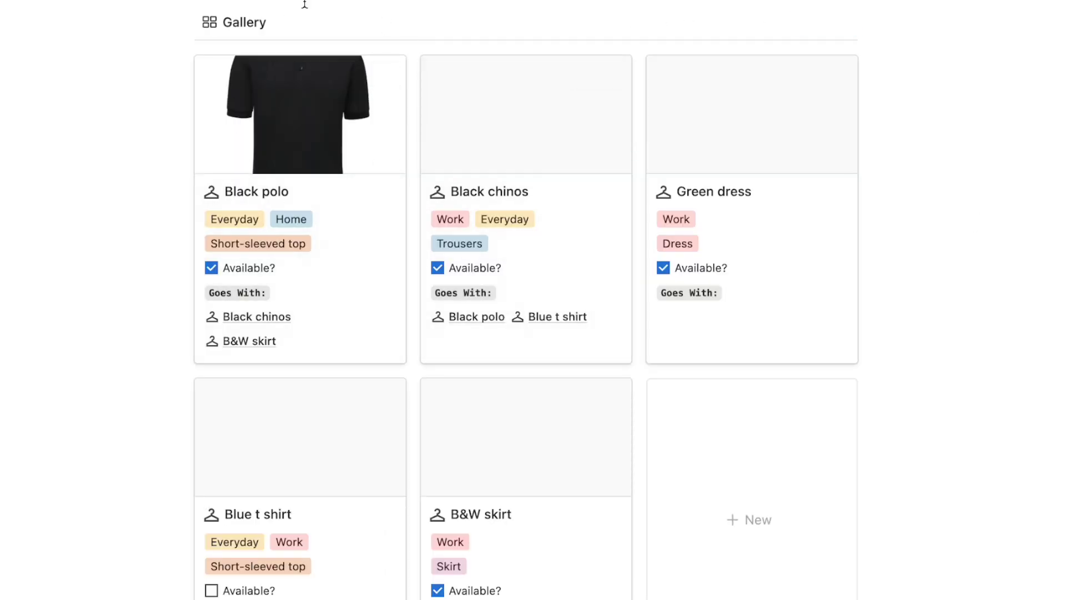
Step: Reposition the Black polo card's preview image downward so that the shirt's collar is in frame
mouse_move(299, 72)
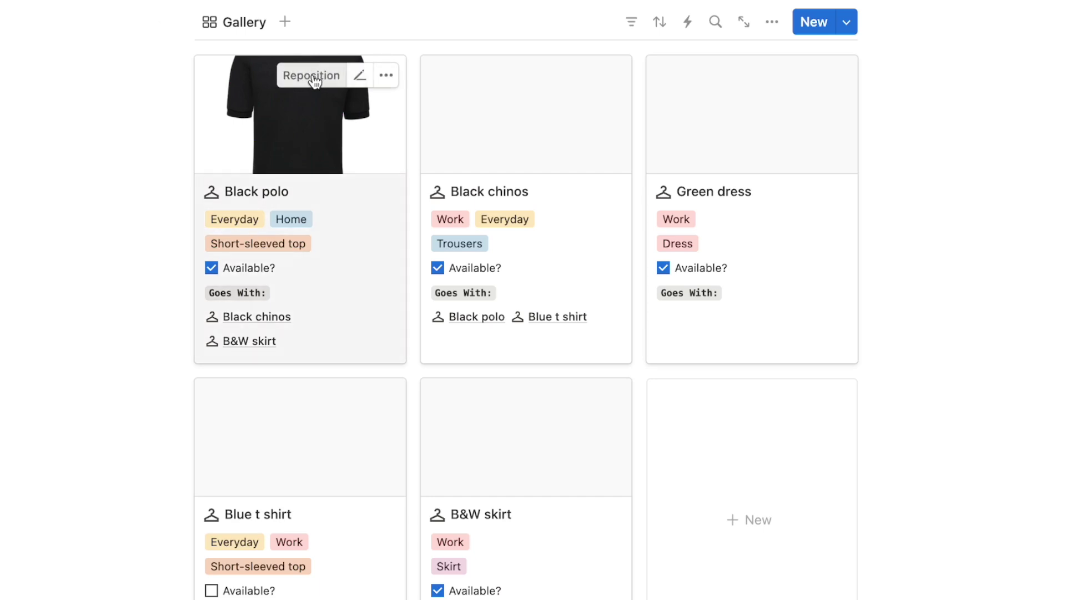
left_click(315, 81)
left_click_drag(322, 107, 319, 195)
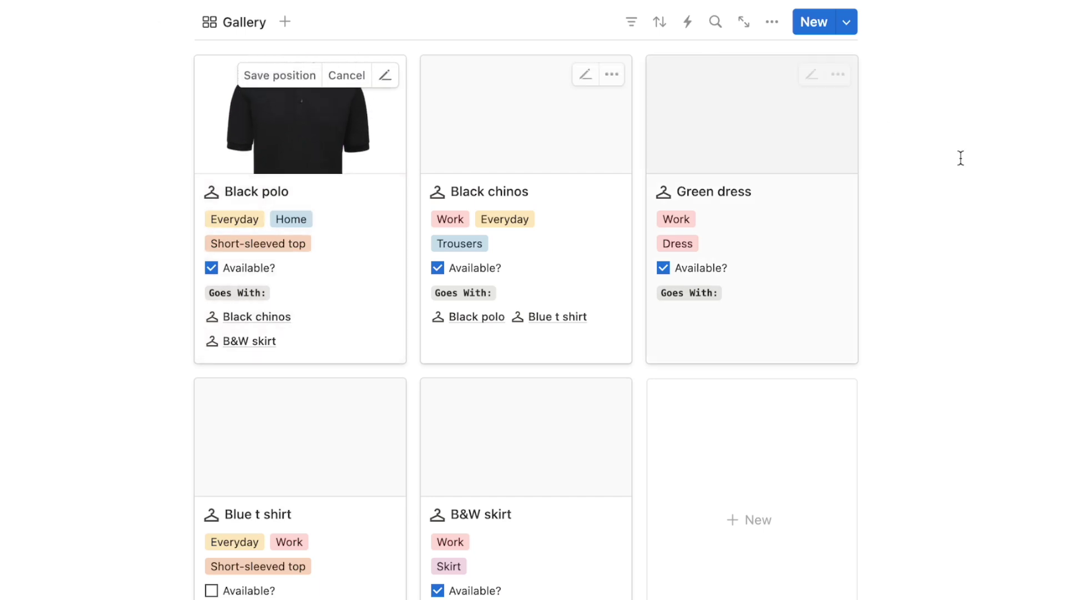
left_click(961, 157)
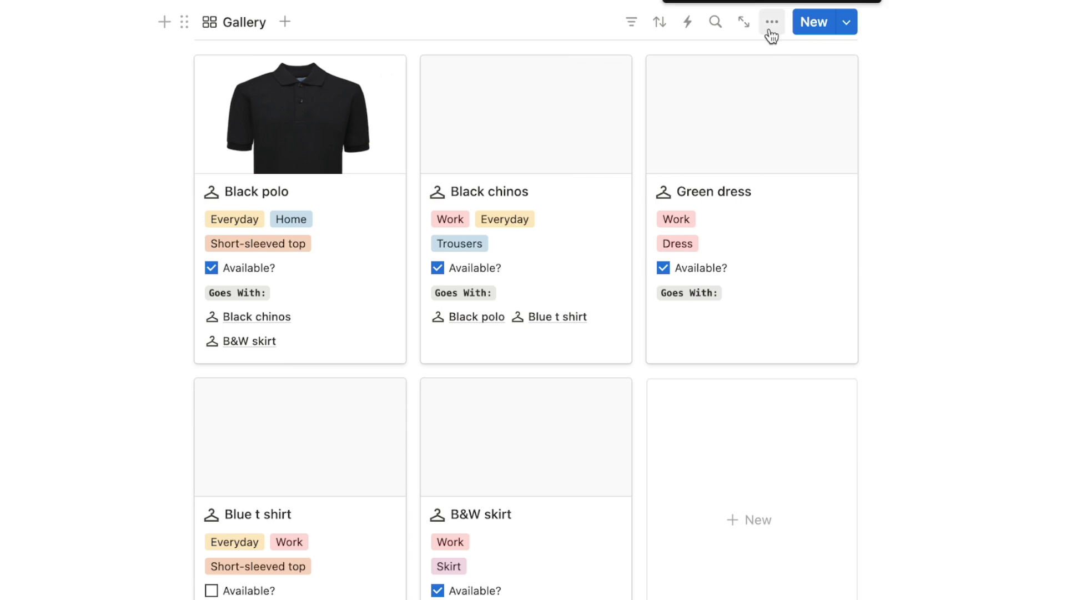
Step: Turn on Fit image in the gallery layout so whole pictures fit inside the cards
left_click(771, 29)
left_click(924, 143)
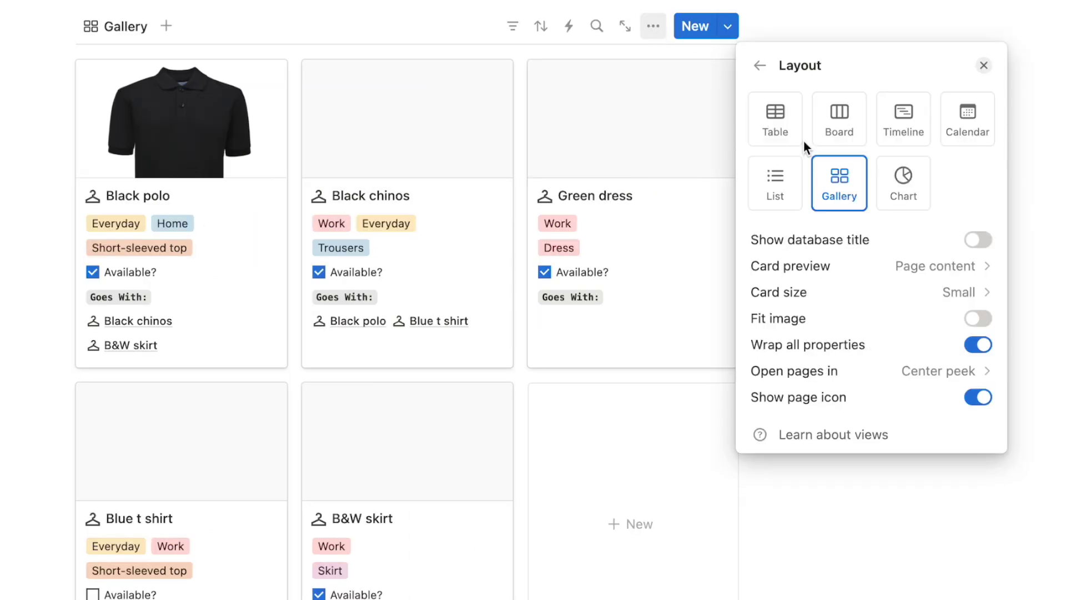
left_click(975, 322)
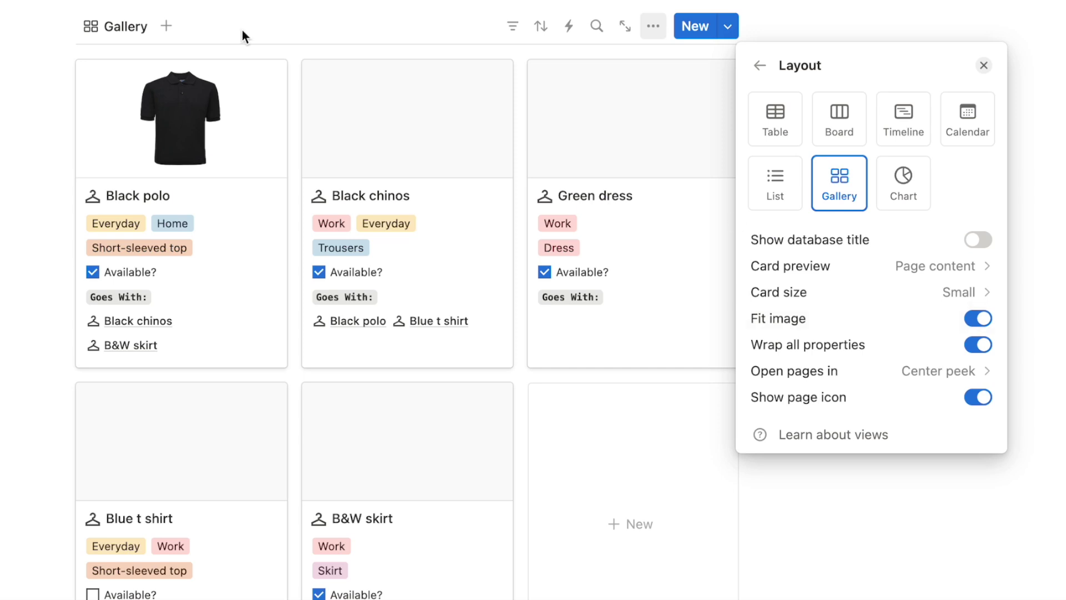
left_click(190, 40)
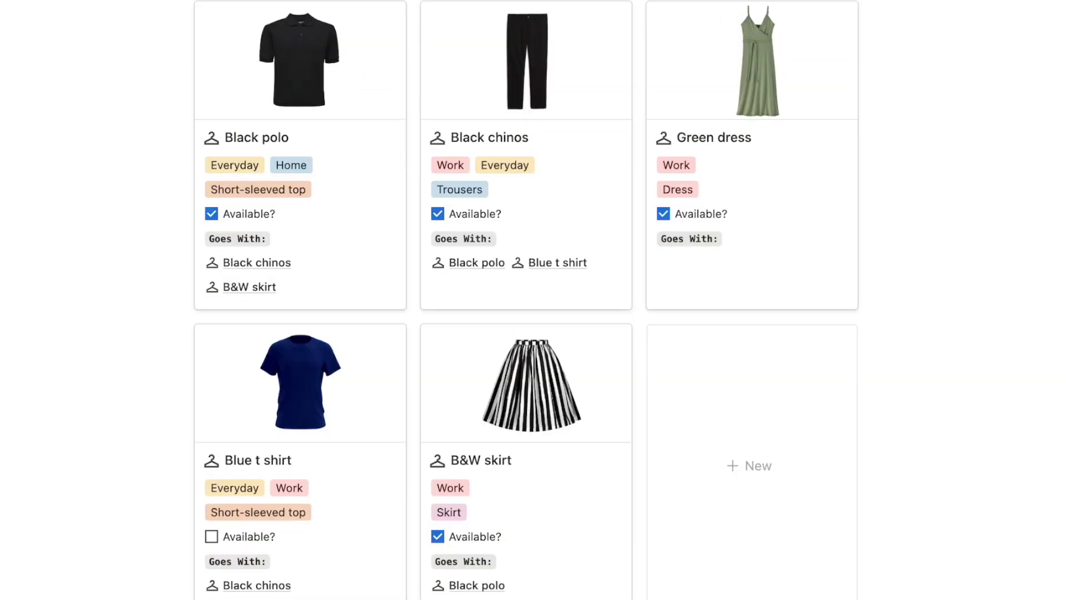
Step: Rename the Gallery view of the Fashion database to "All"
scroll(1023, 74, "up", 2)
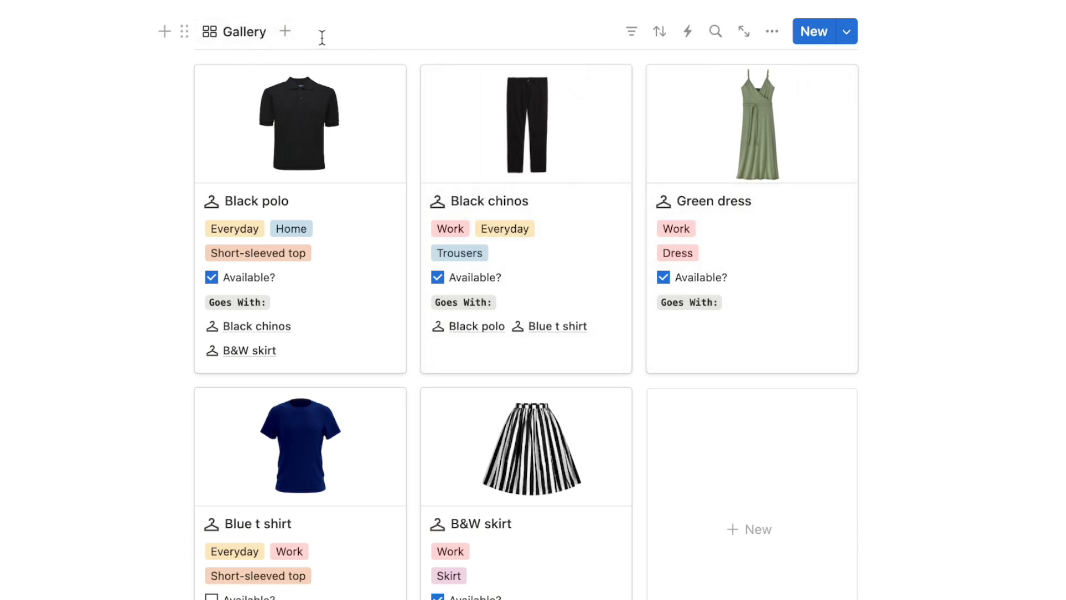
left_click(231, 34)
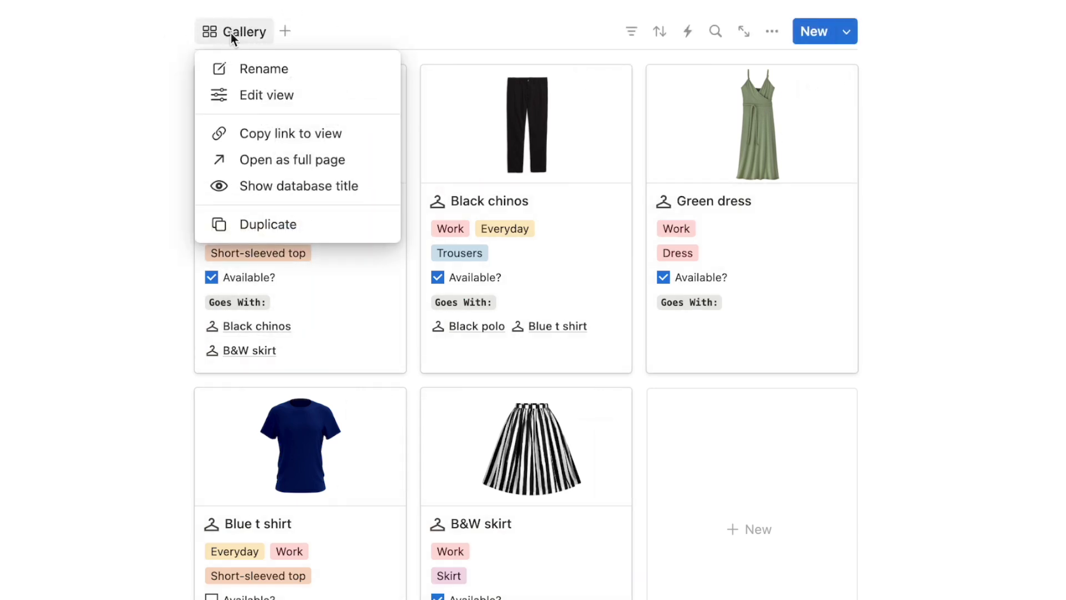
left_click(251, 67)
type("All")
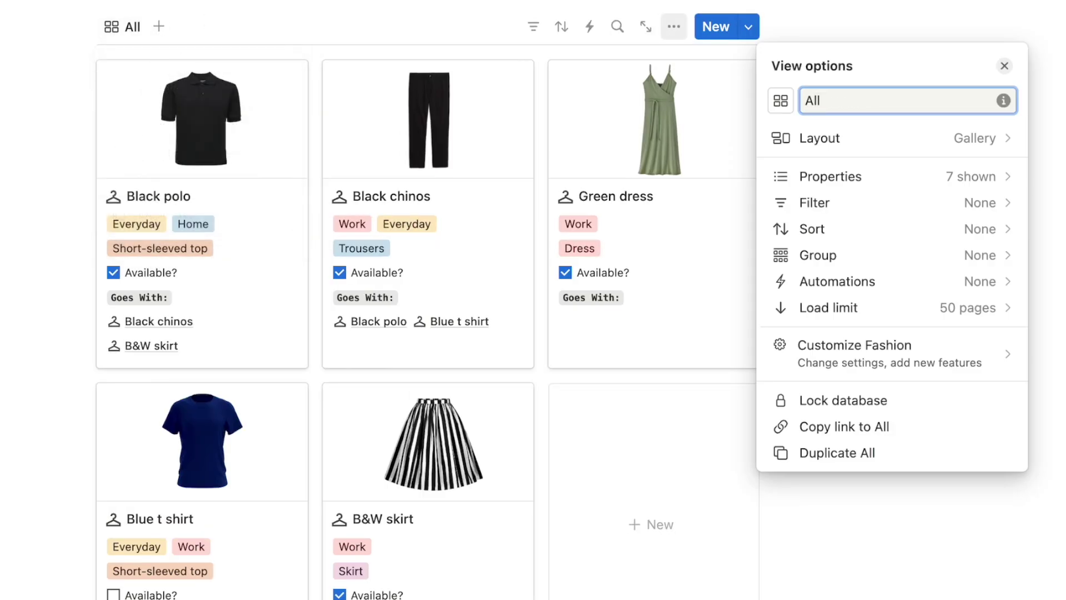
left_click(7, 204)
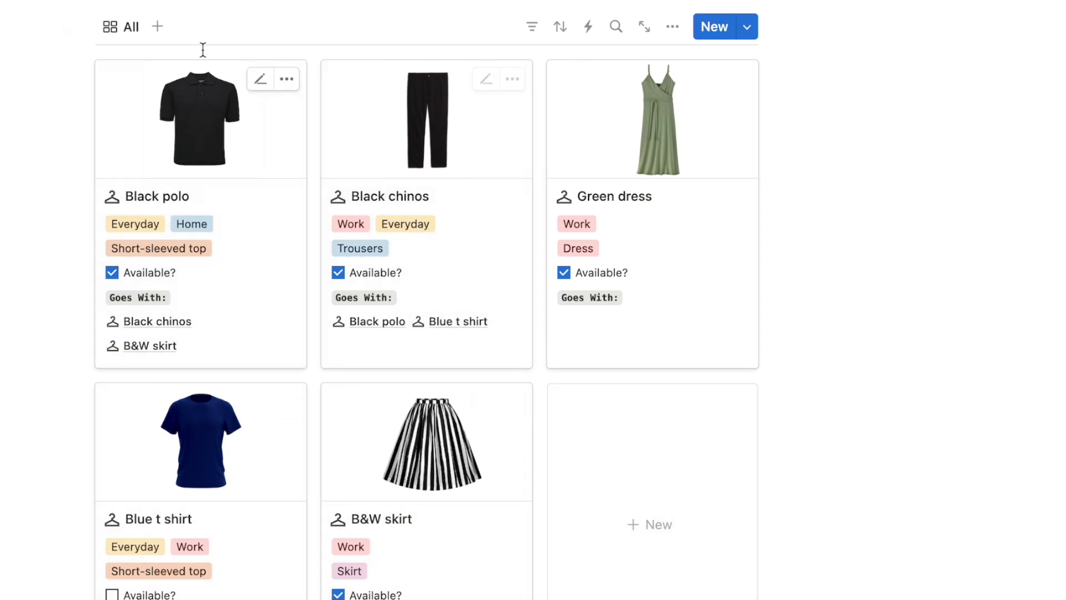
Step: Duplicate the All view and name the copy "Tops"
left_click(123, 28)
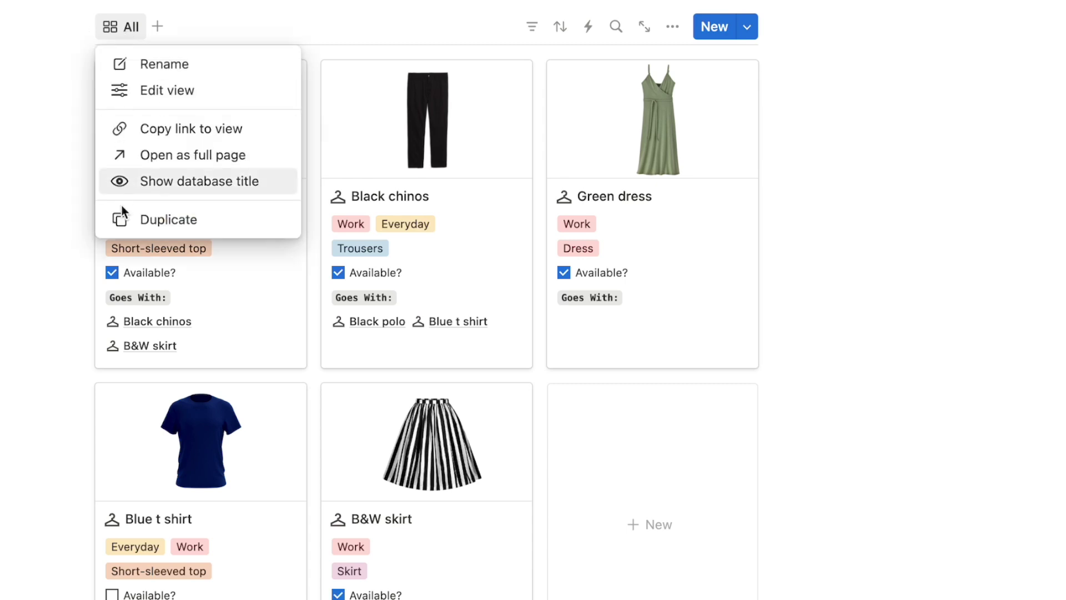
left_click(177, 223)
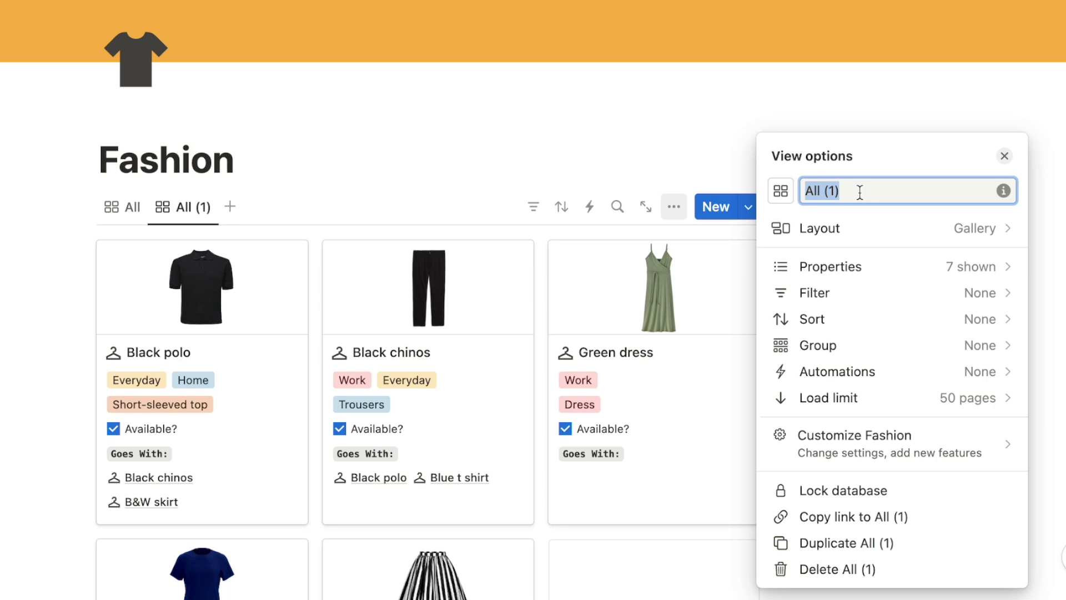
type("Tops")
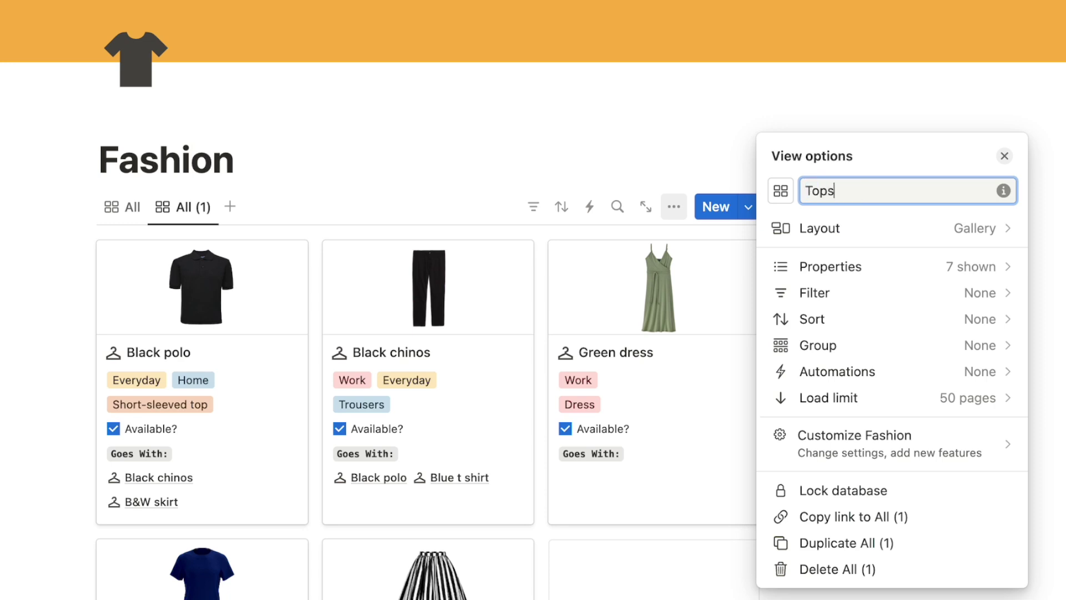
Step: Change the Tops view's icon to the T-shirt and close the view options
left_click(780, 191)
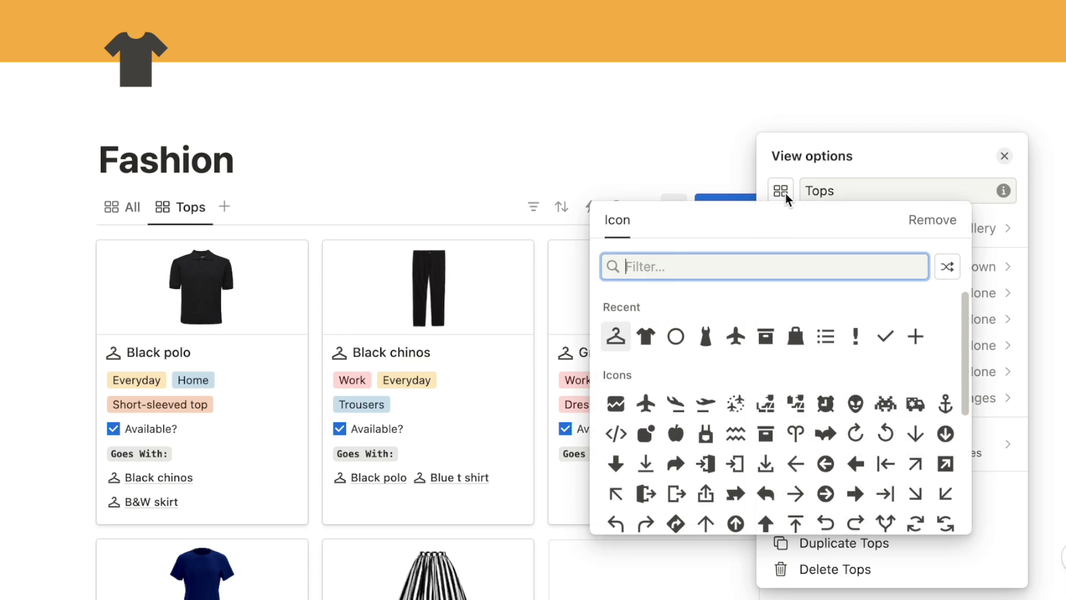
left_click(649, 340)
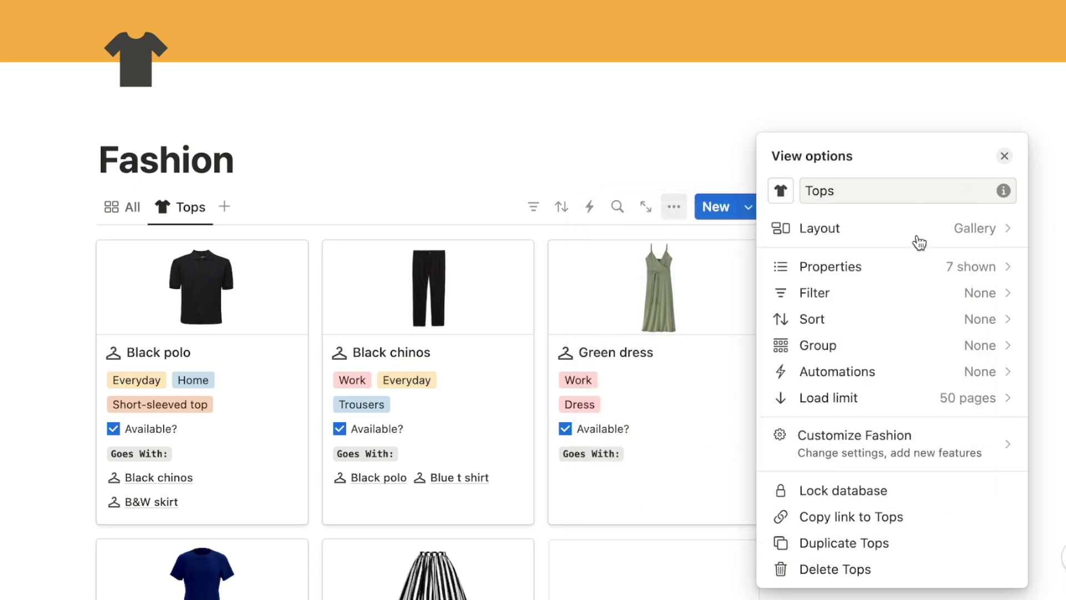
left_click(1024, 166)
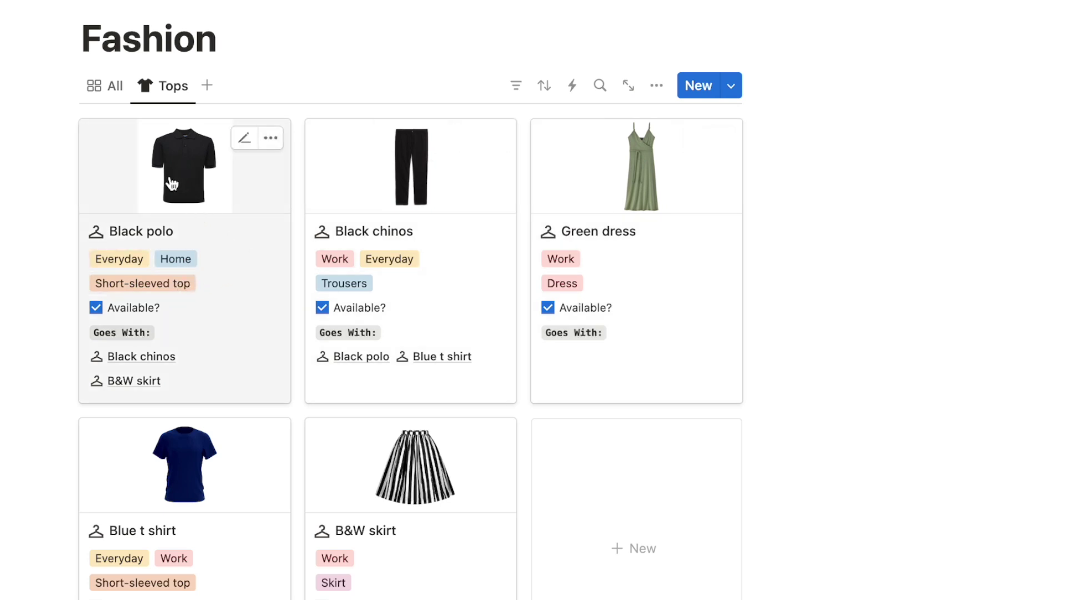
Step: Filter the Tops view to Type Short-sleeved top and Long-sleeved top, save it for everyone, and hide the filter bar
left_click(516, 89)
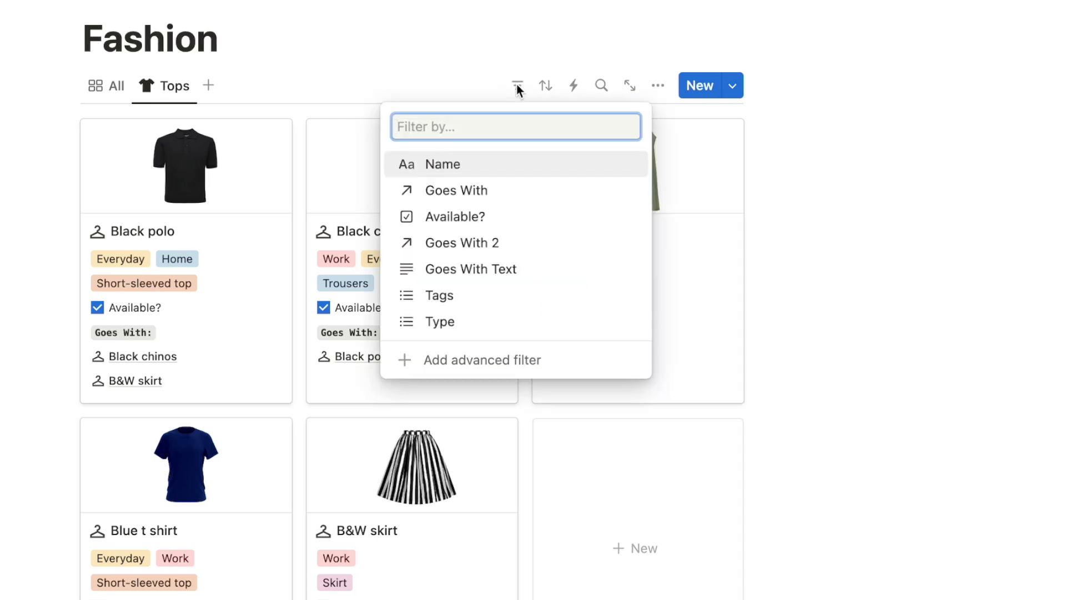
left_click(482, 328)
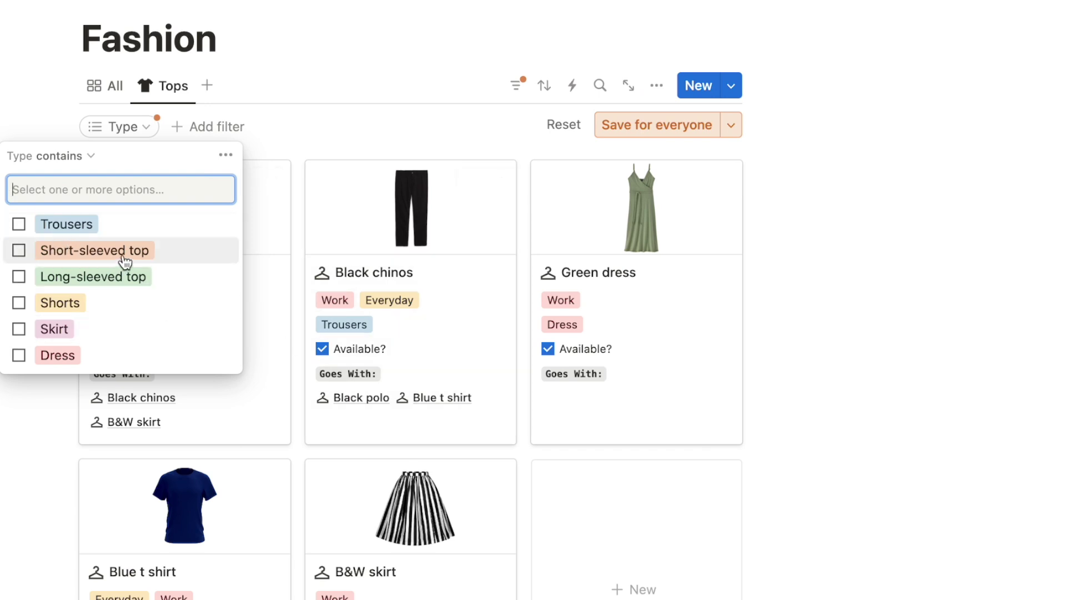
left_click(19, 253)
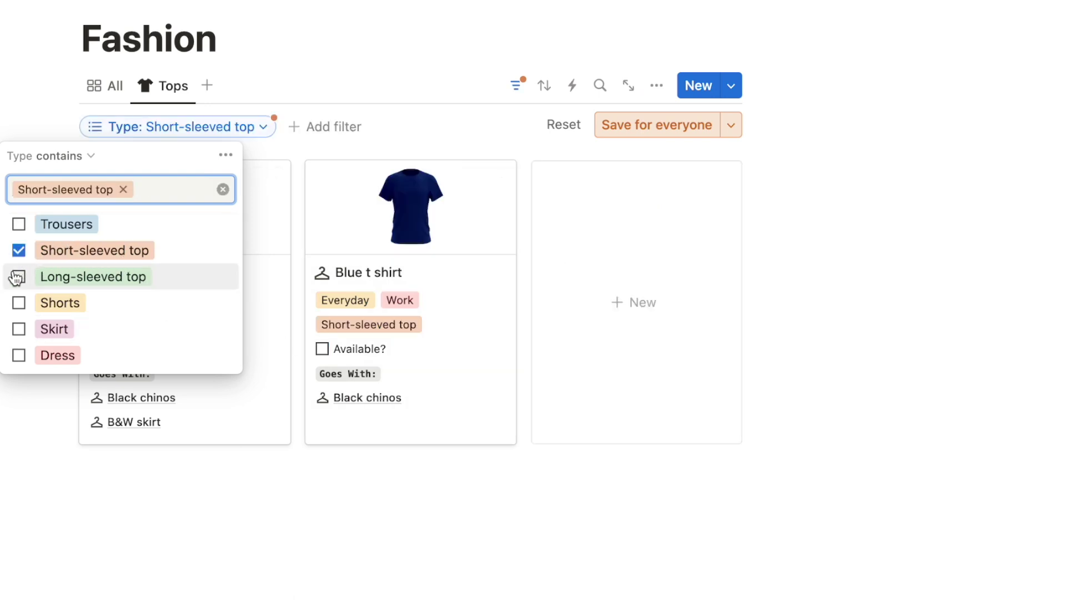
left_click(19, 278)
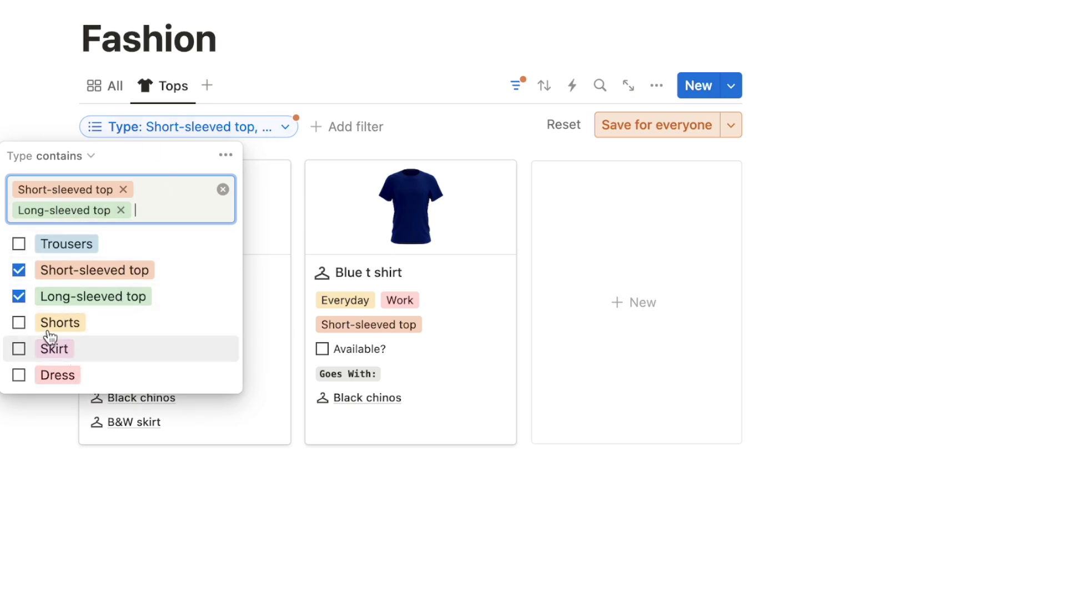
left_click(889, 192)
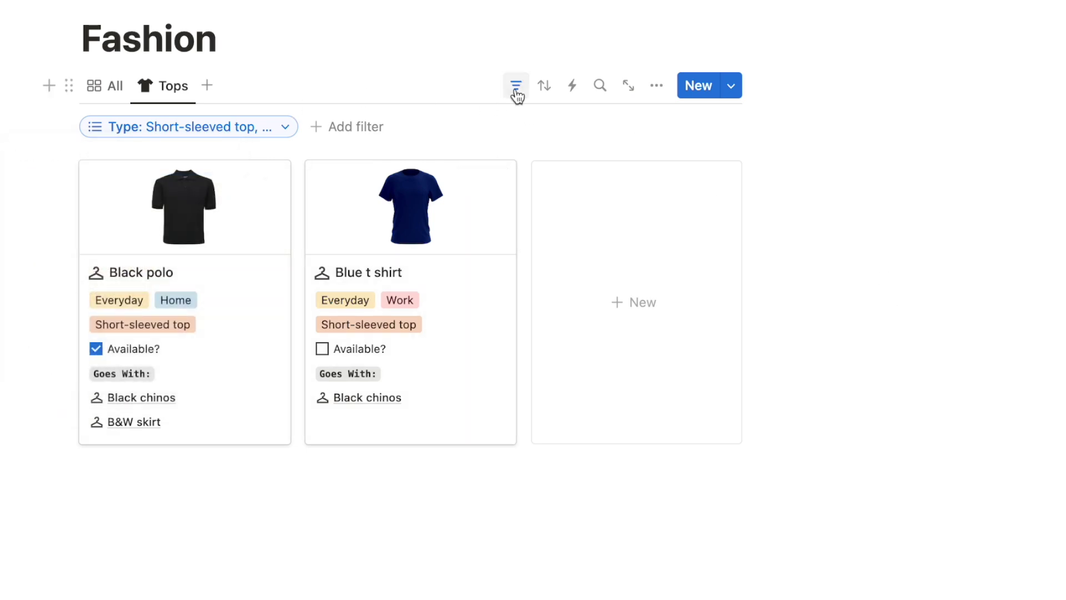
left_click(516, 86)
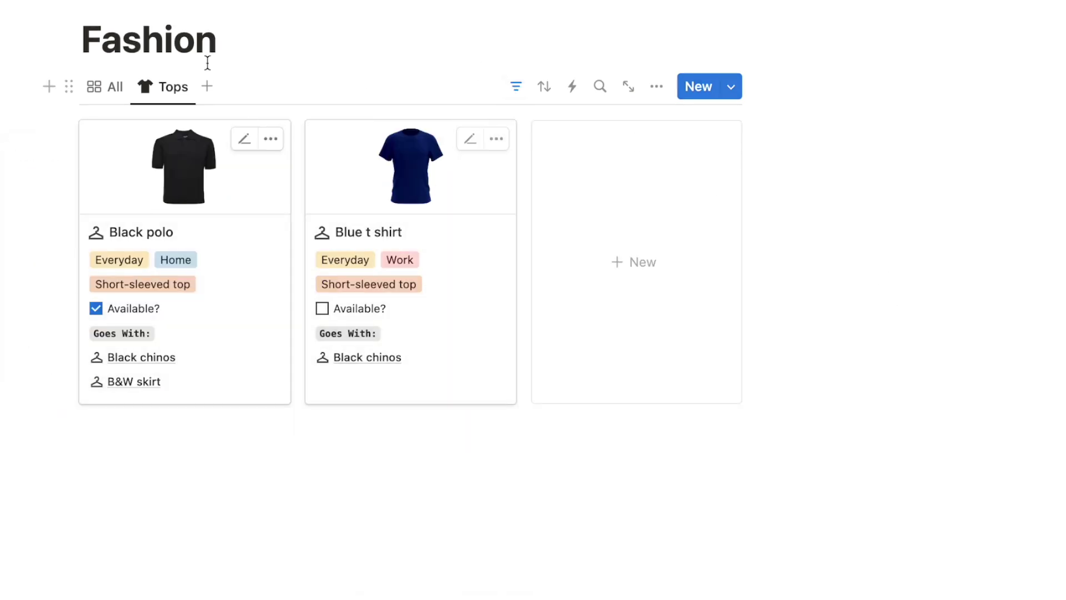
Step: Duplicate the Tops view, name the copy "Bottoms" and change its icon to trousers
left_click(175, 93)
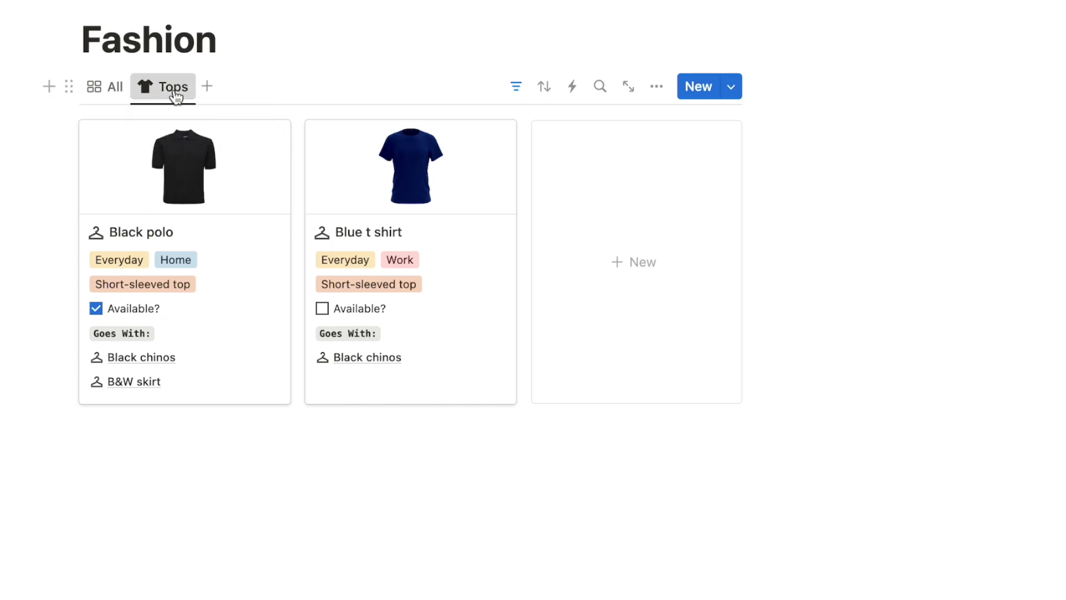
left_click(209, 280)
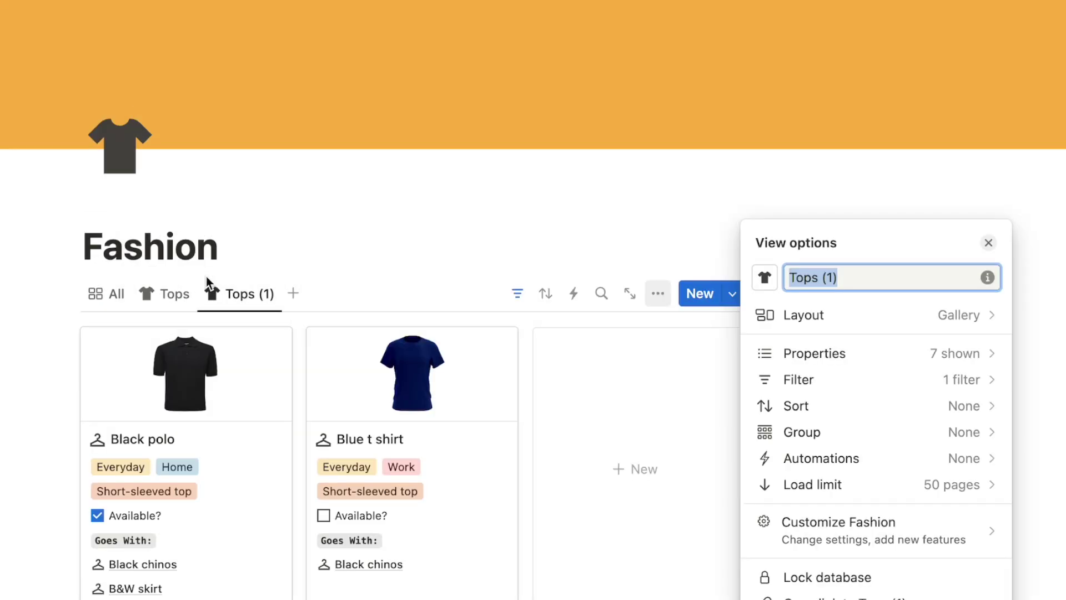
left_click(766, 278)
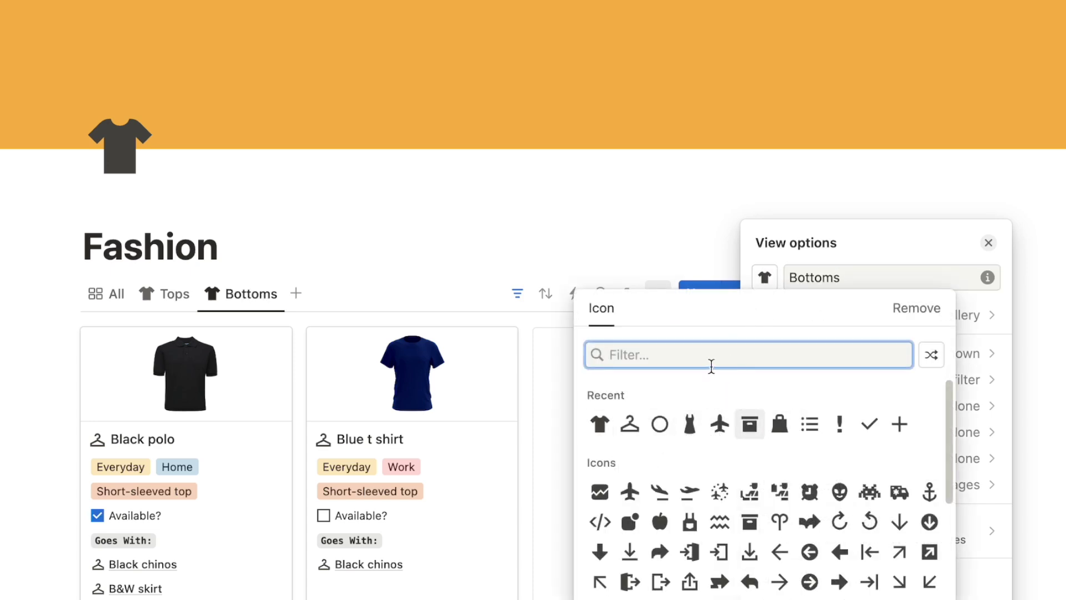
type("trous")
left_click(598, 398)
key("Escape")
key("Escape")
scroll(502, 157, "down", 3)
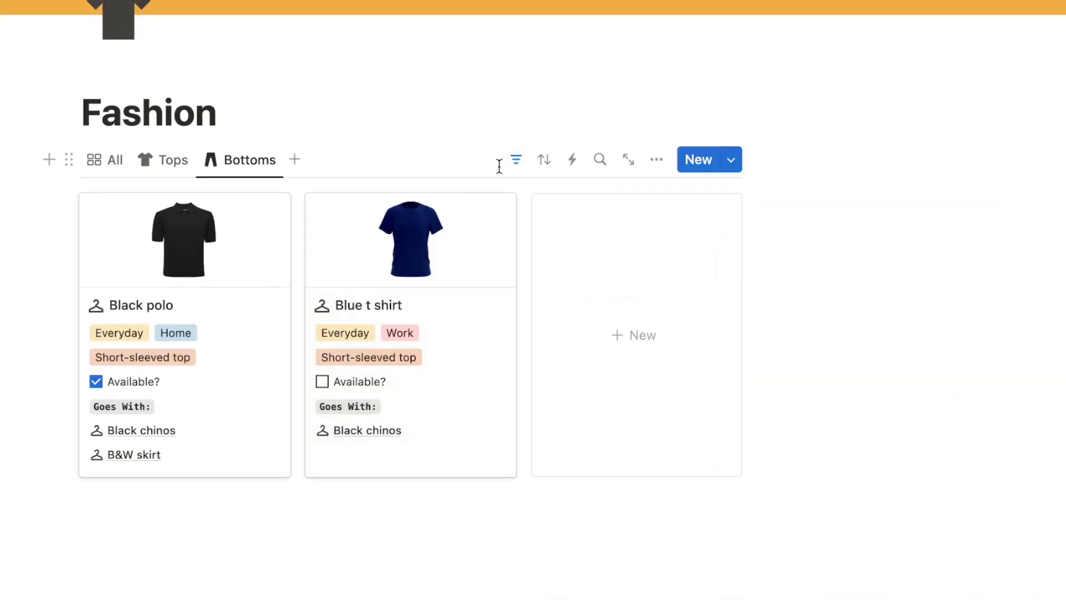
Step: Change the Bottoms view's Type filter to Trousers, Skirt and Shorts instead of the tops, and save it for everyone
left_click(516, 160)
left_click(210, 200)
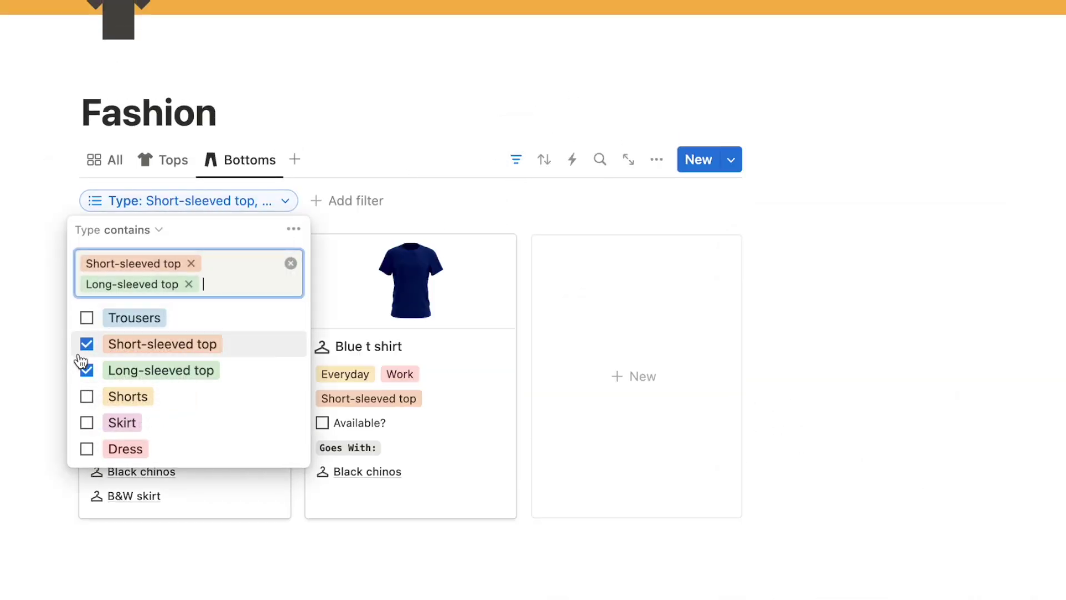
left_click(86, 344)
left_click(87, 351)
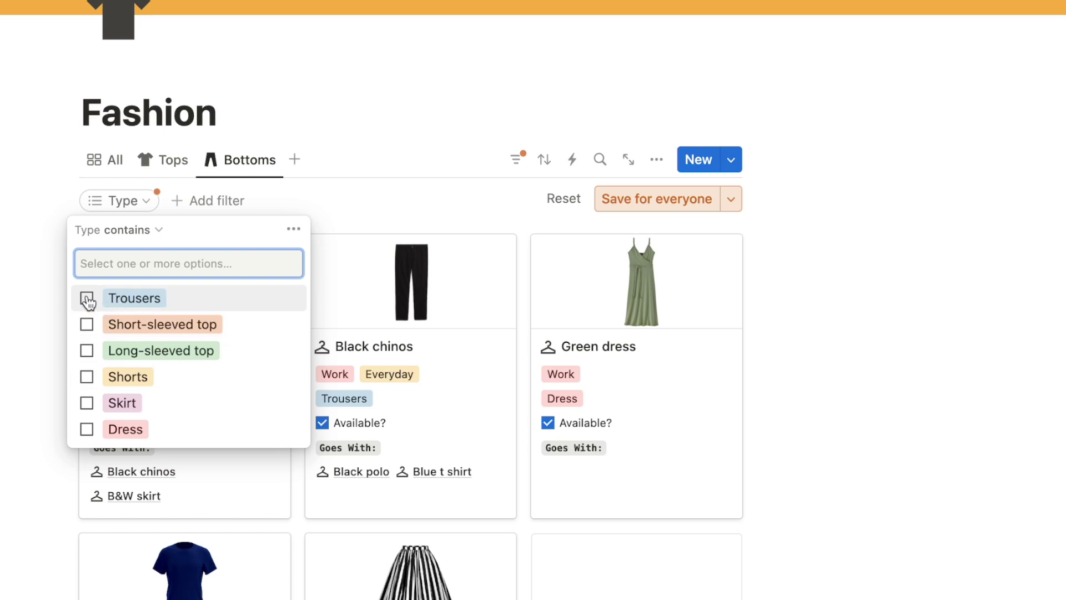
left_click(87, 299)
left_click(116, 404)
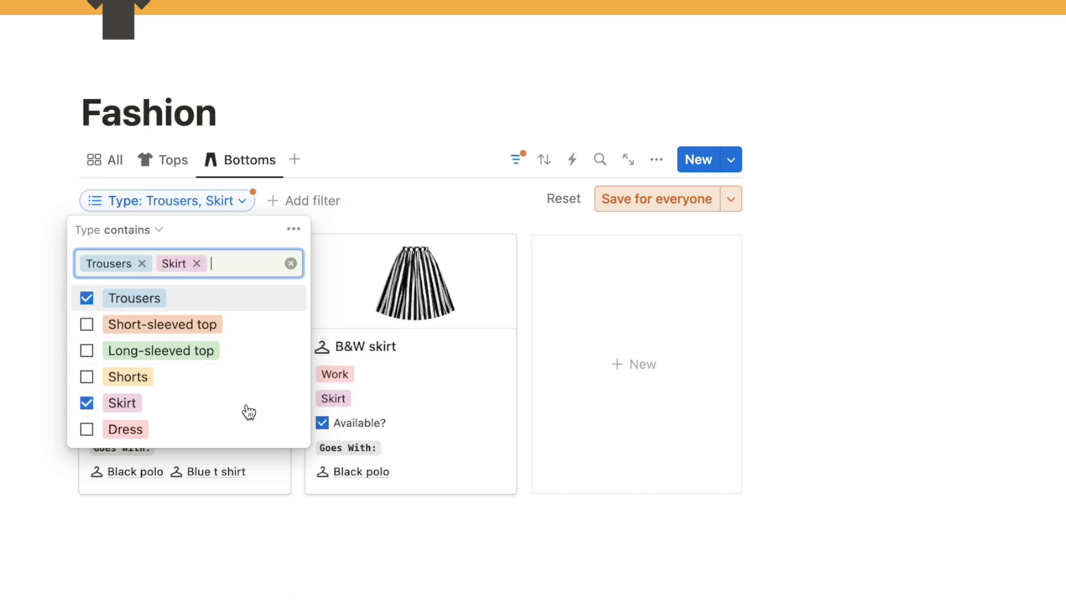
left_click(125, 379)
left_click(244, 166)
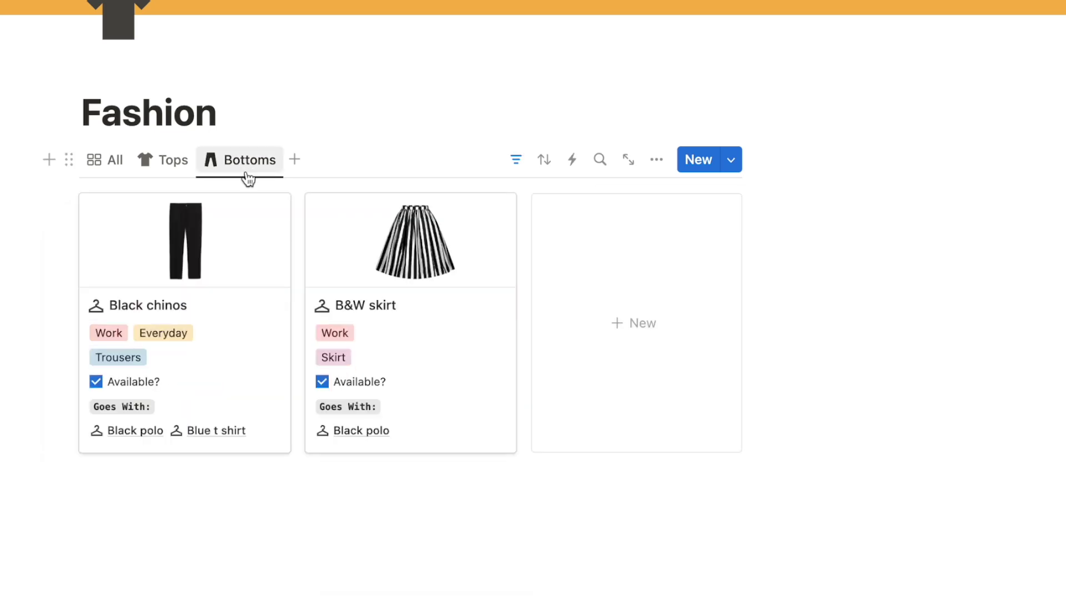
Step: Duplicate the Bottoms view, name the copy "Dresses" and give it the dress icon
left_click(244, 161)
left_click(278, 354)
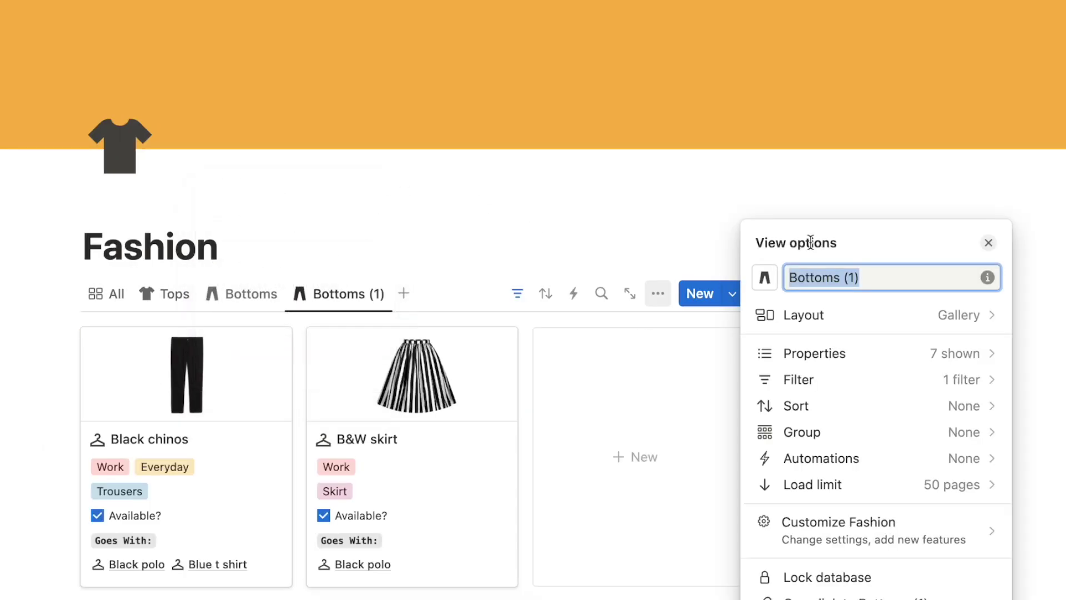
type("Dresses")
key("Escape")
scroll(212, 245, "down", 1)
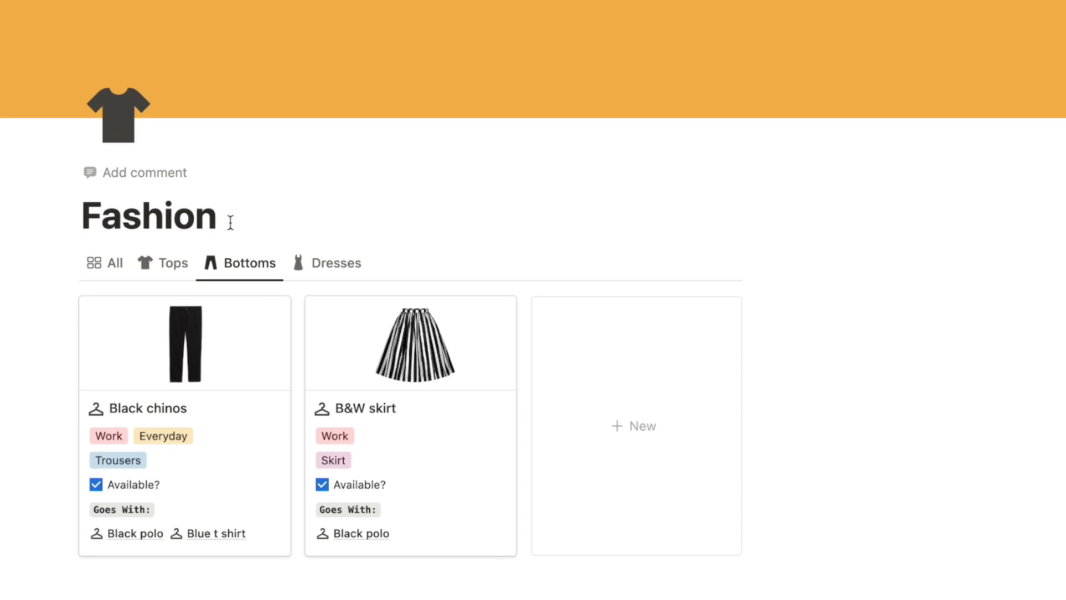
Step: Switch to the Tops view and back to All to examine the clothing cards in each
scroll(230, 222, "down", 1)
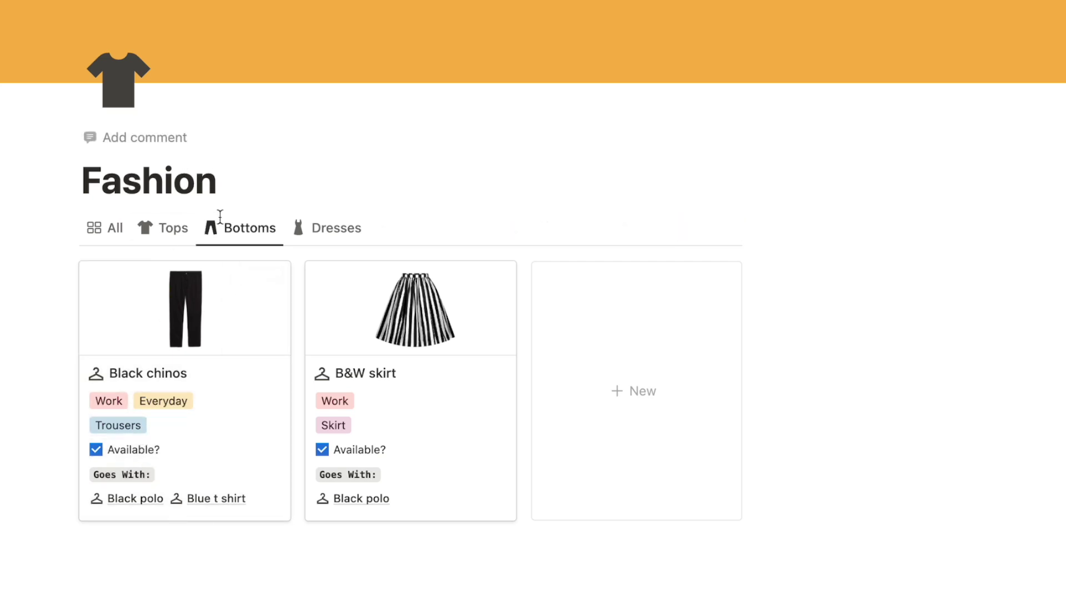
left_click(177, 231)
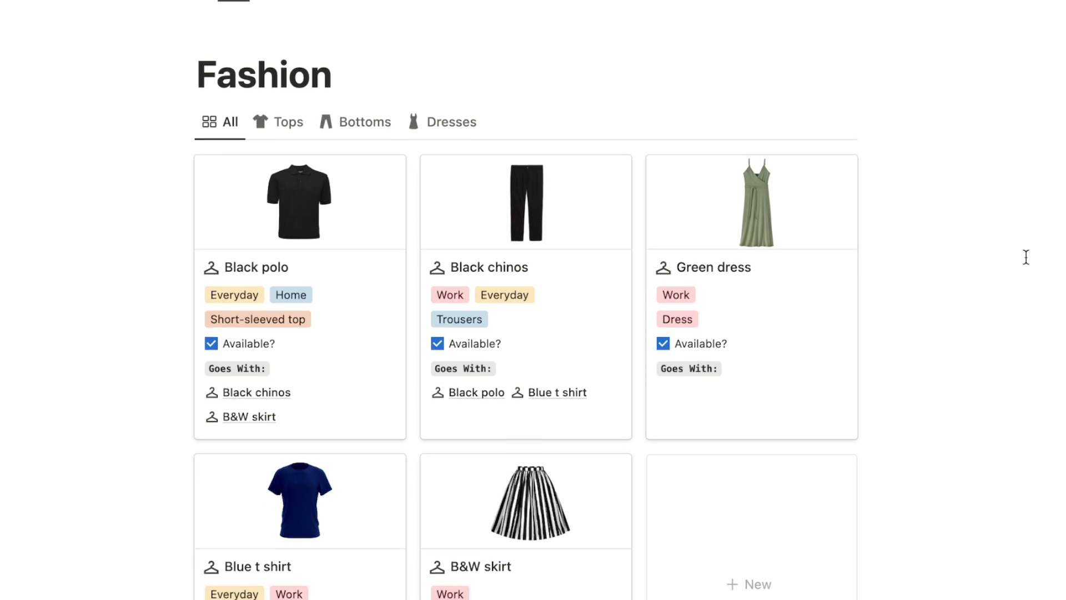
scroll(1026, 257, "down", 2)
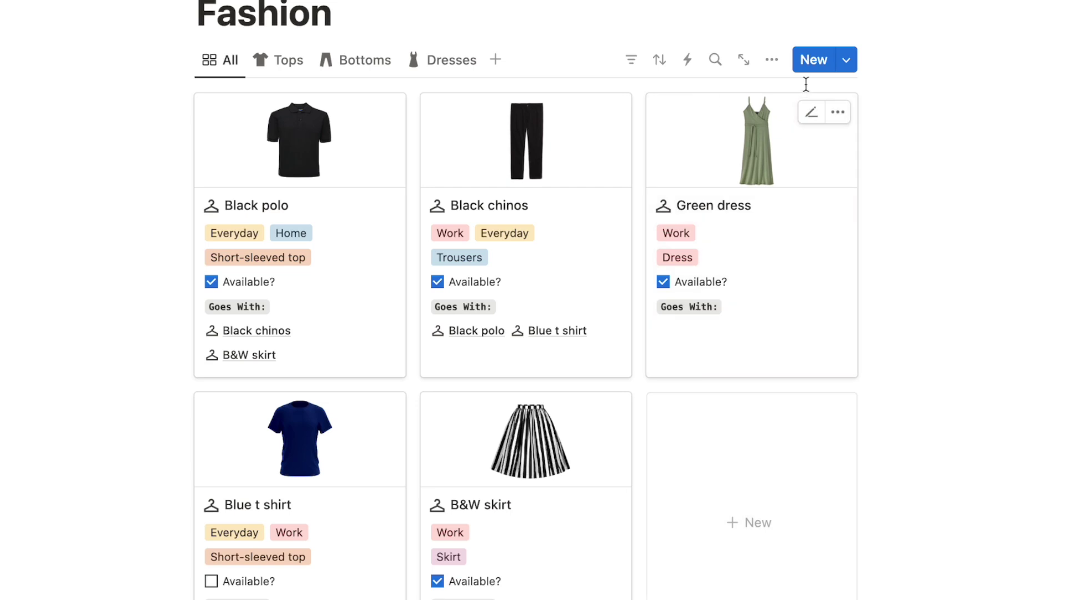
Step: Create a new item in the Fashion database named "Red dress" and tag it Work
left_click(811, 62)
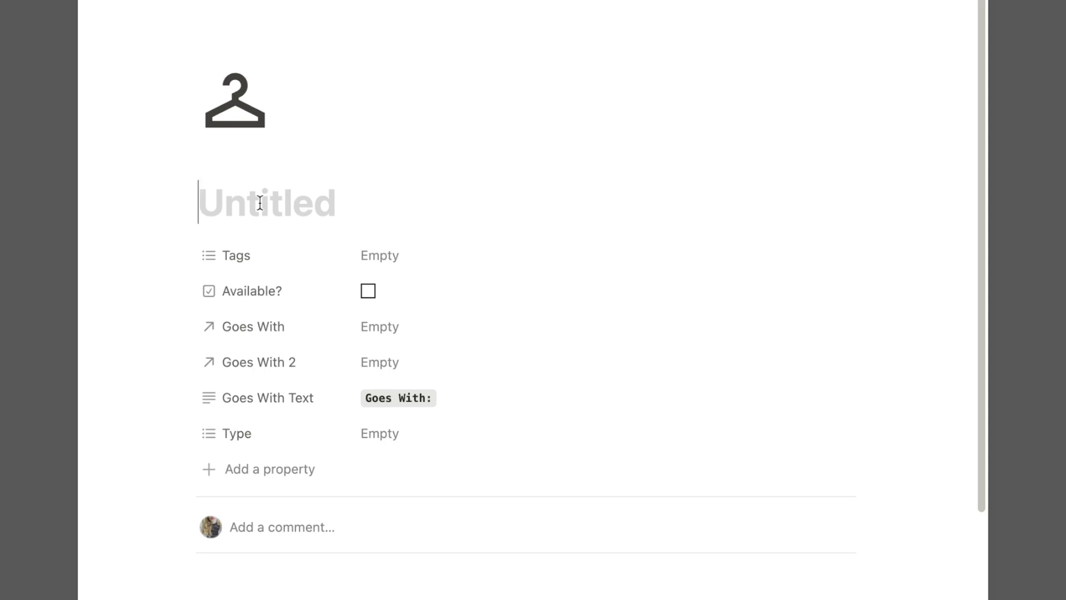
type("Red dress")
left_click(395, 262)
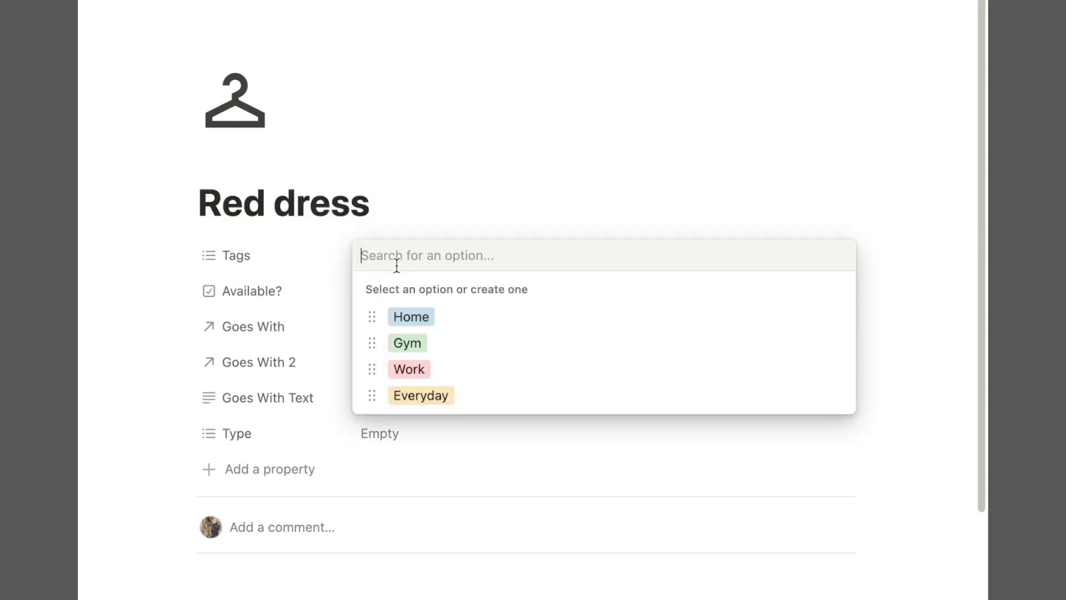
left_click(410, 369)
Step: Mark the Red dress as available, check the pages offered for its Goes With relation, and close the item
left_click(370, 327)
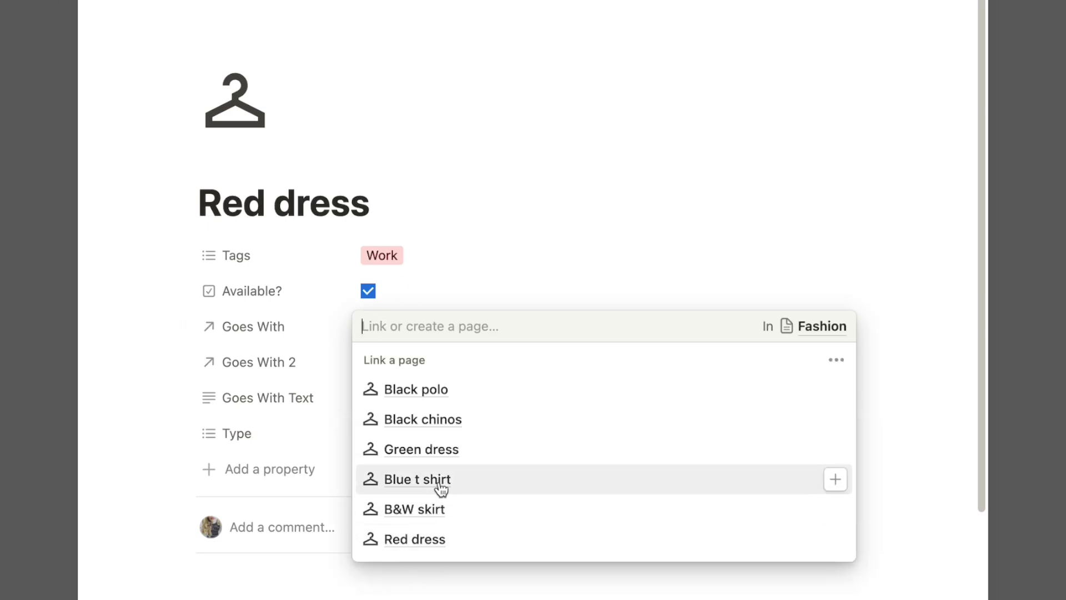
left_click(502, 249)
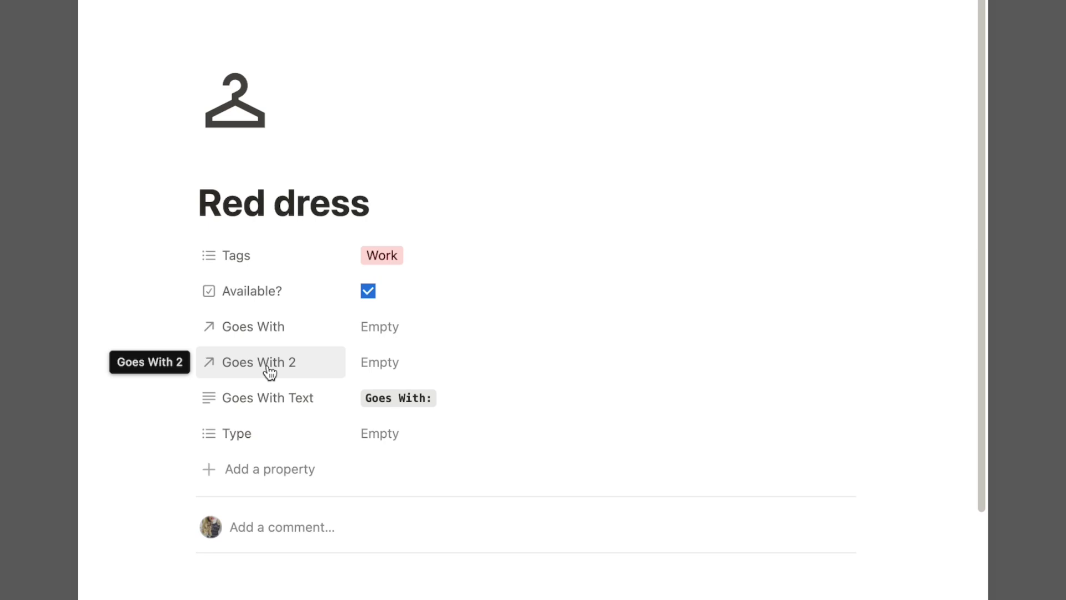
key("Escape")
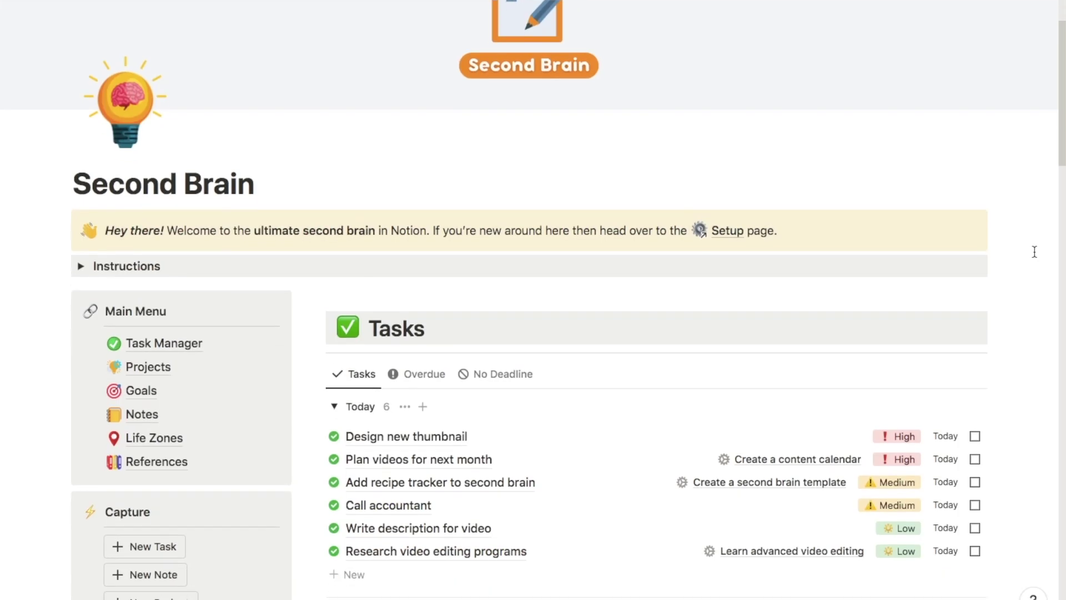
Step: Look through the Second Brain dashboard's tasks, projects and goals sections
scroll(1035, 252, "down", 5)
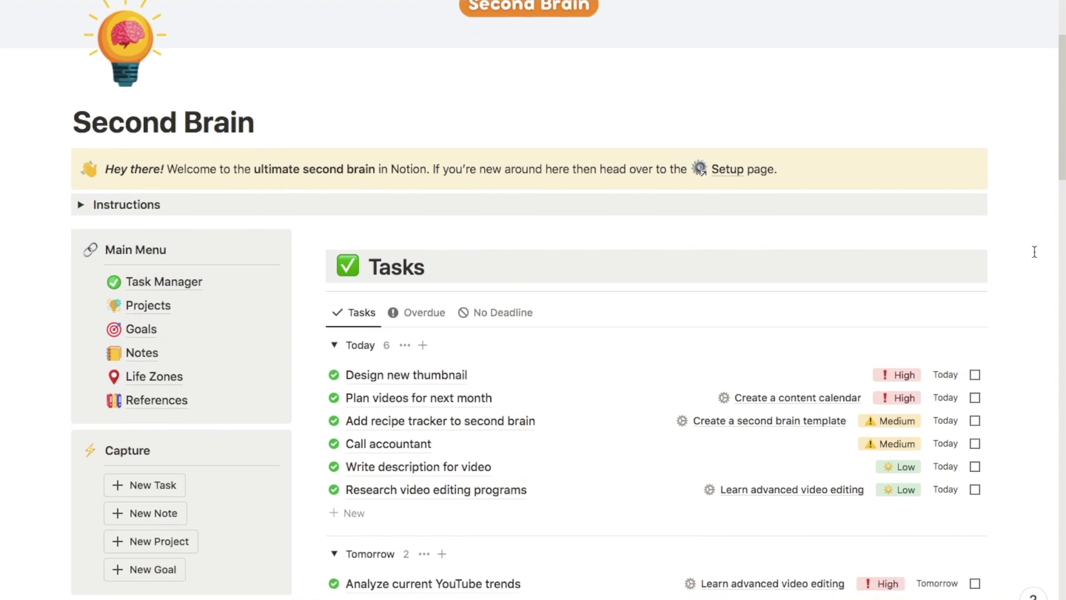
scroll(1035, 252, "down", 5)
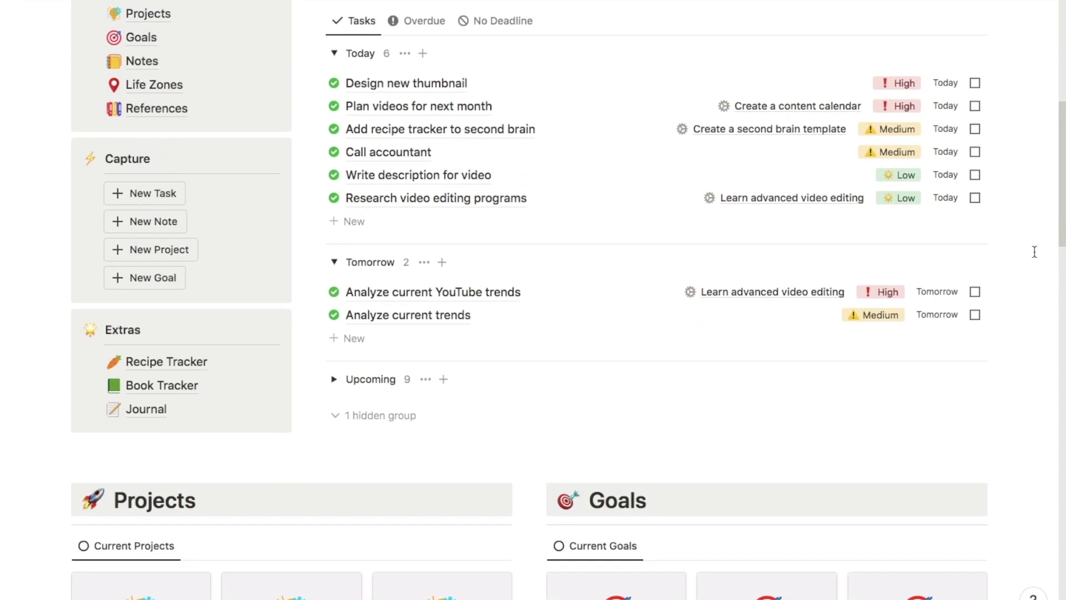
scroll(1035, 251, "down", 7)
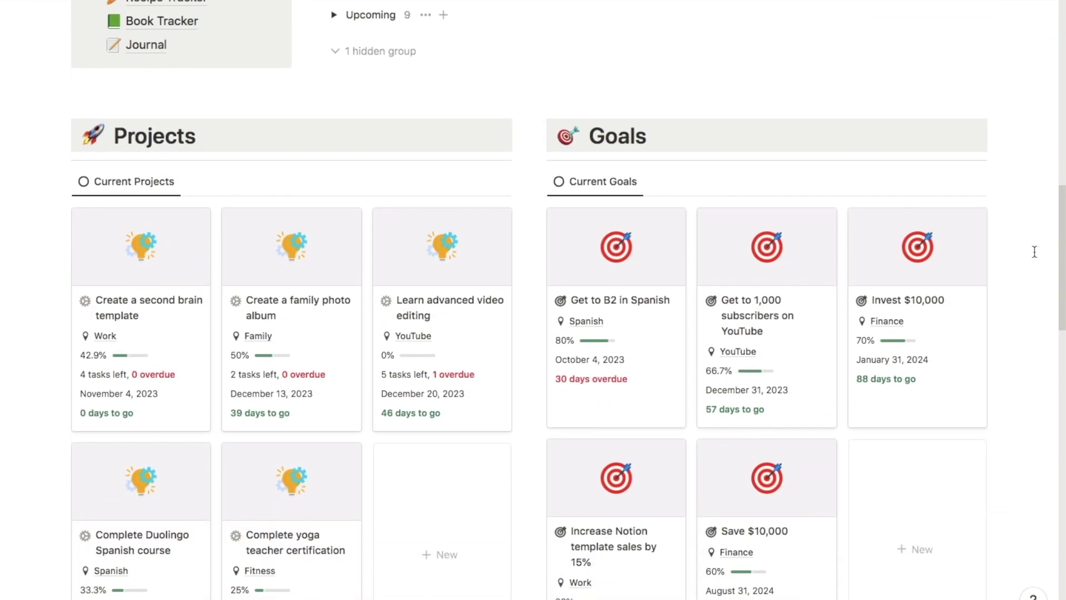